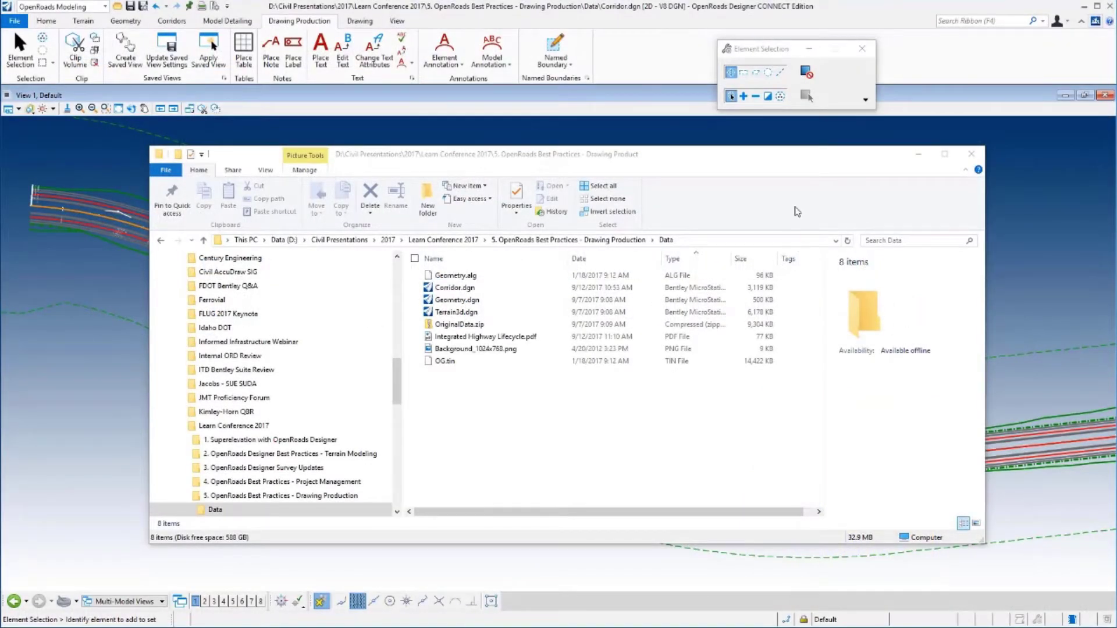
# Create a new DGN file named RT97_NamedBoundaries in the Data folder.
pyautogui.click(798, 182)
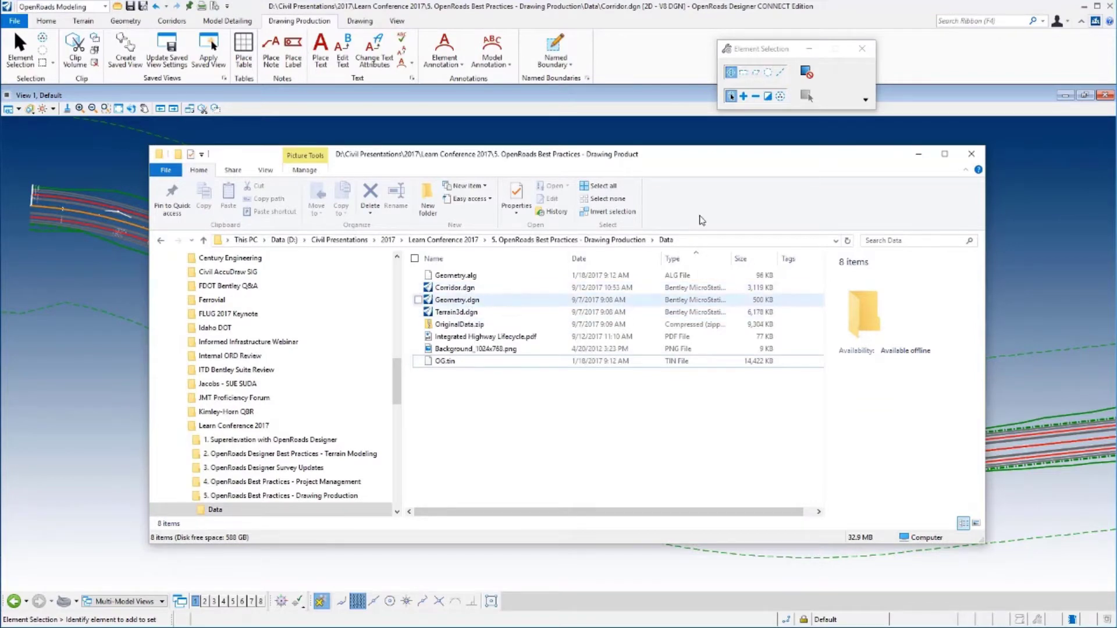
pyautogui.click(918, 154)
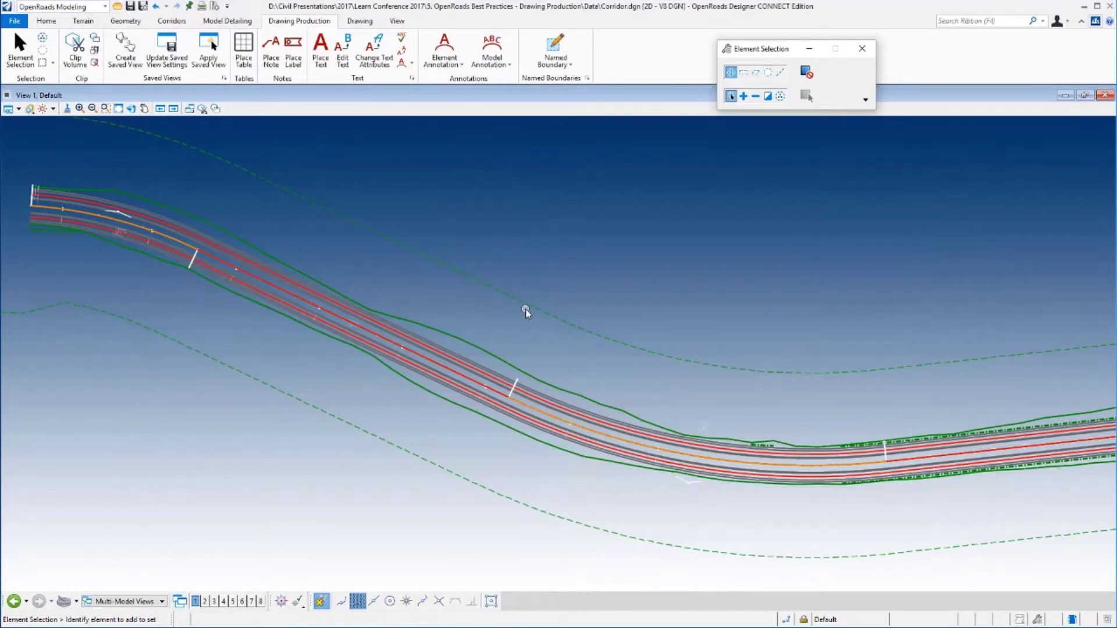
pyautogui.click(24, 36)
pyautogui.click(14, 20)
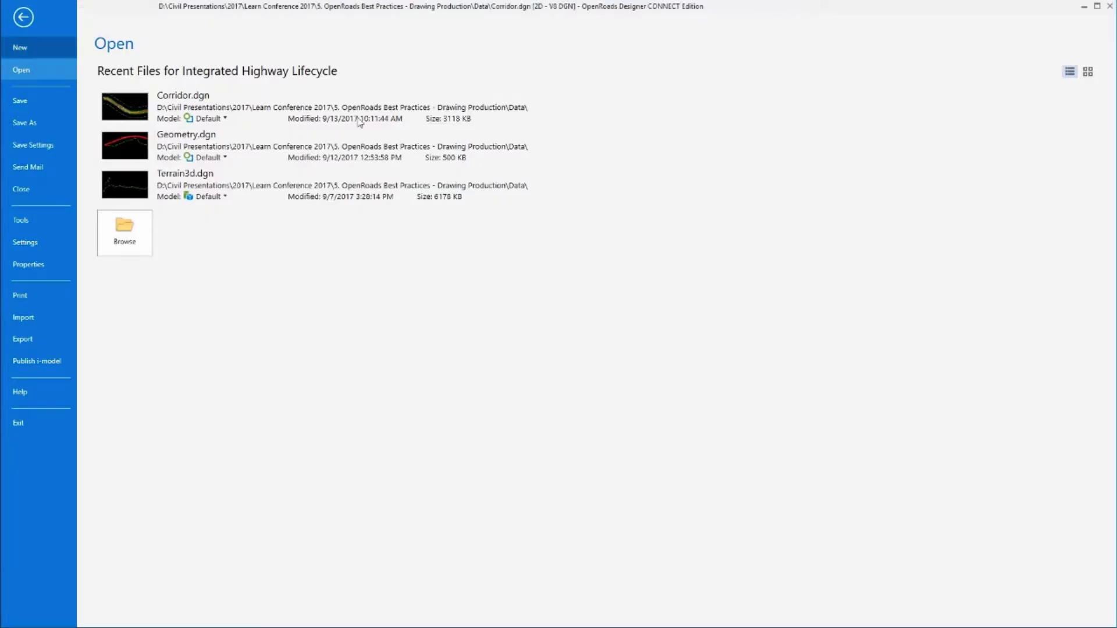
pyautogui.click(21, 47)
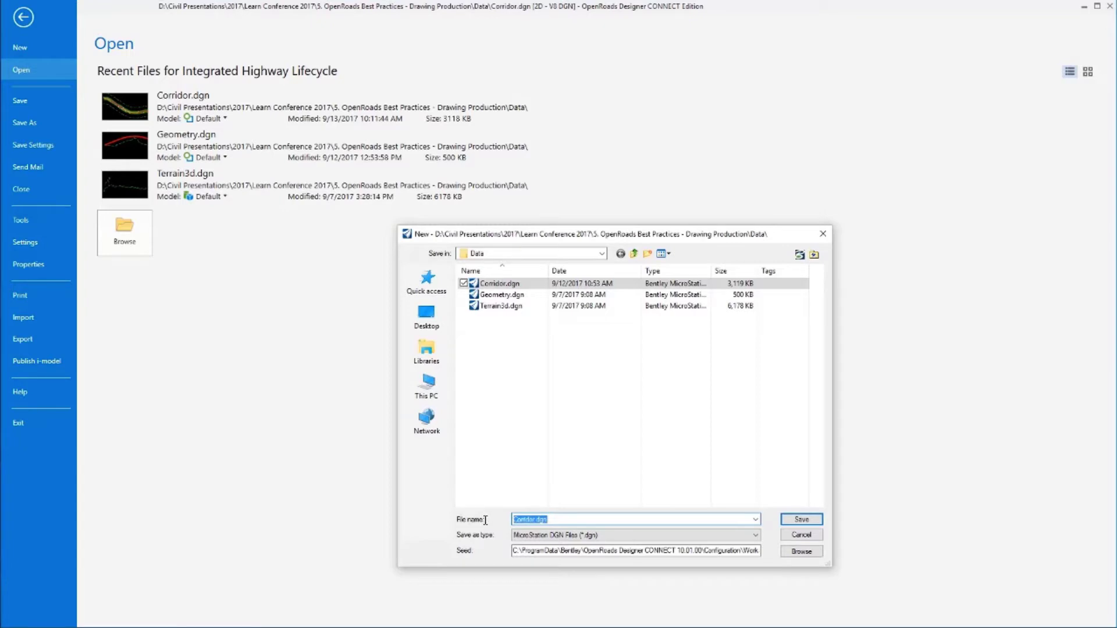
pyautogui.write('RT97_NamedBoundaries')
pyautogui.click(802, 551)
pyautogui.click(594, 252)
pyautogui.click(595, 240)
pyautogui.press('Return')
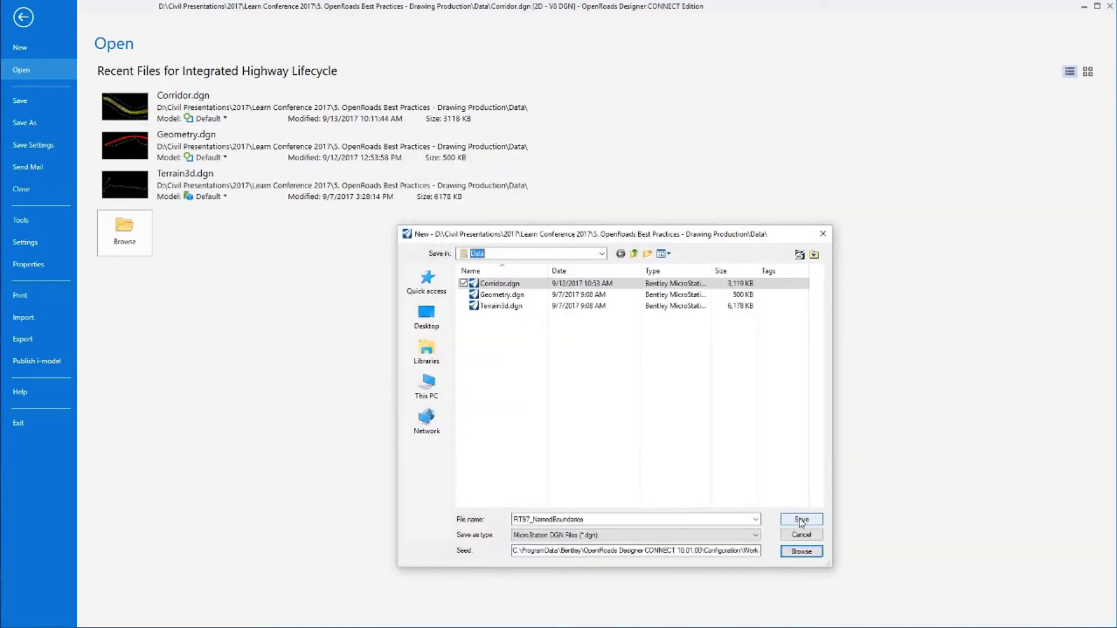
pyautogui.click(803, 520)
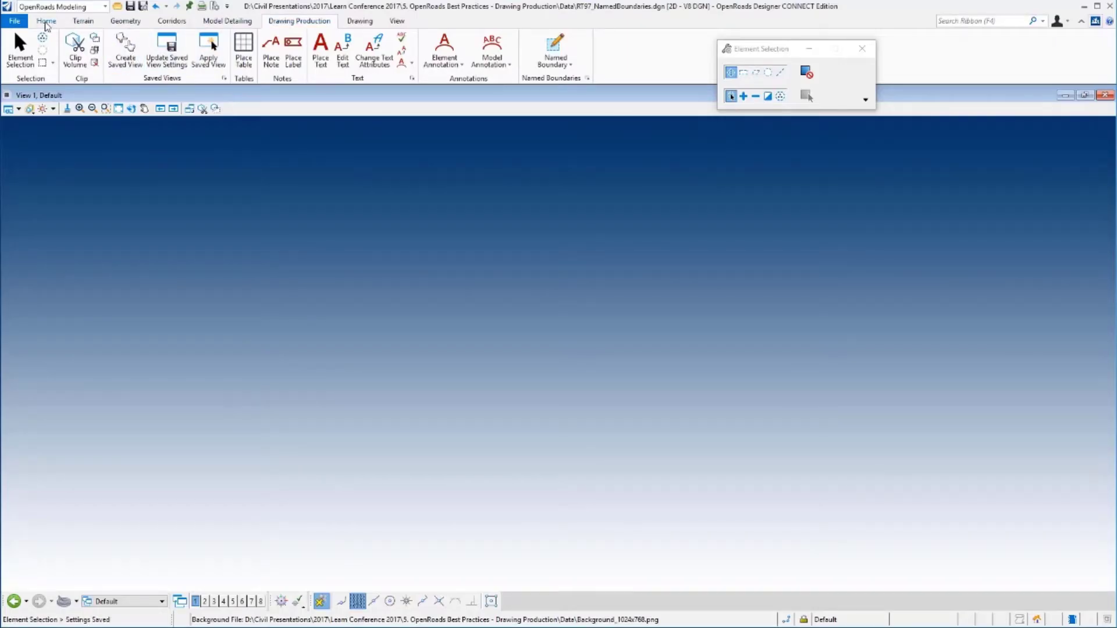
# Attach Corridor.dgn, Geometry.dgn and Terrain3d.dgn as references, accepting the default attachment properties for each file.
pyautogui.click(46, 21)
pyautogui.click(251, 46)
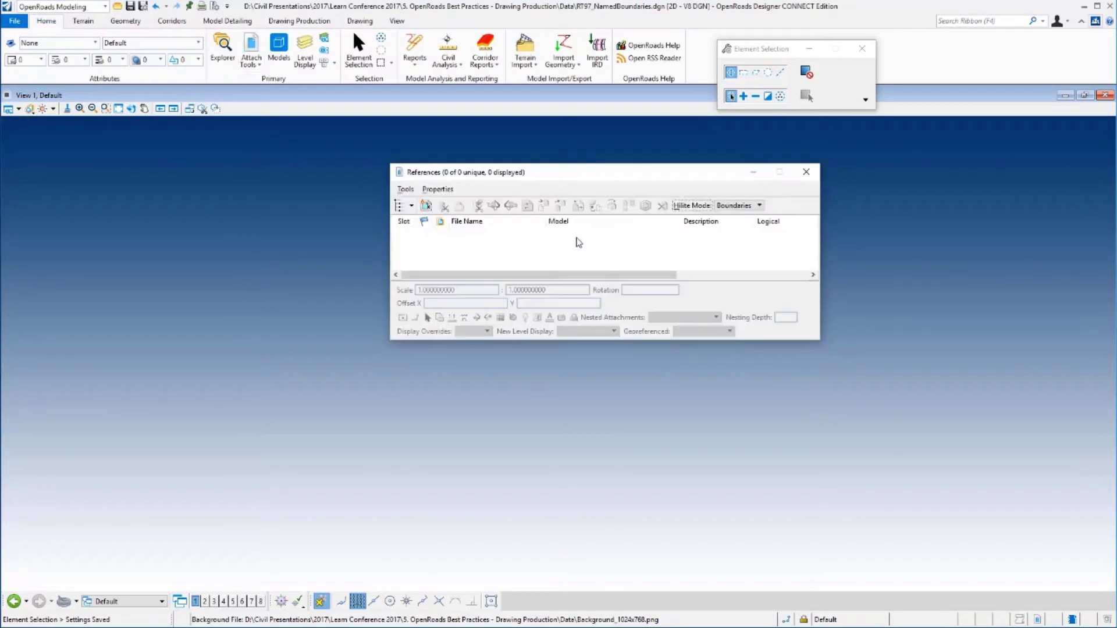
pyautogui.click(406, 189)
pyautogui.click(414, 203)
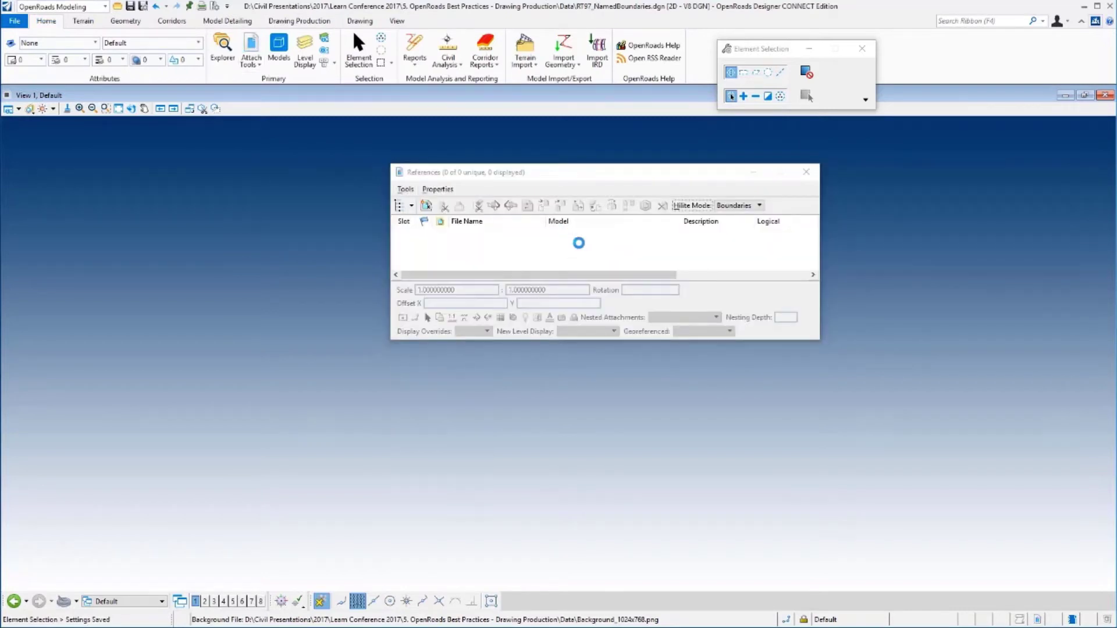
pyautogui.click(598, 306)
pyautogui.keyDown('ctrl'); pyautogui.click(523, 291); pyautogui.keyUp('ctrl')
pyautogui.keyDown('ctrl'); pyautogui.click(479, 291); pyautogui.keyUp('ctrl')
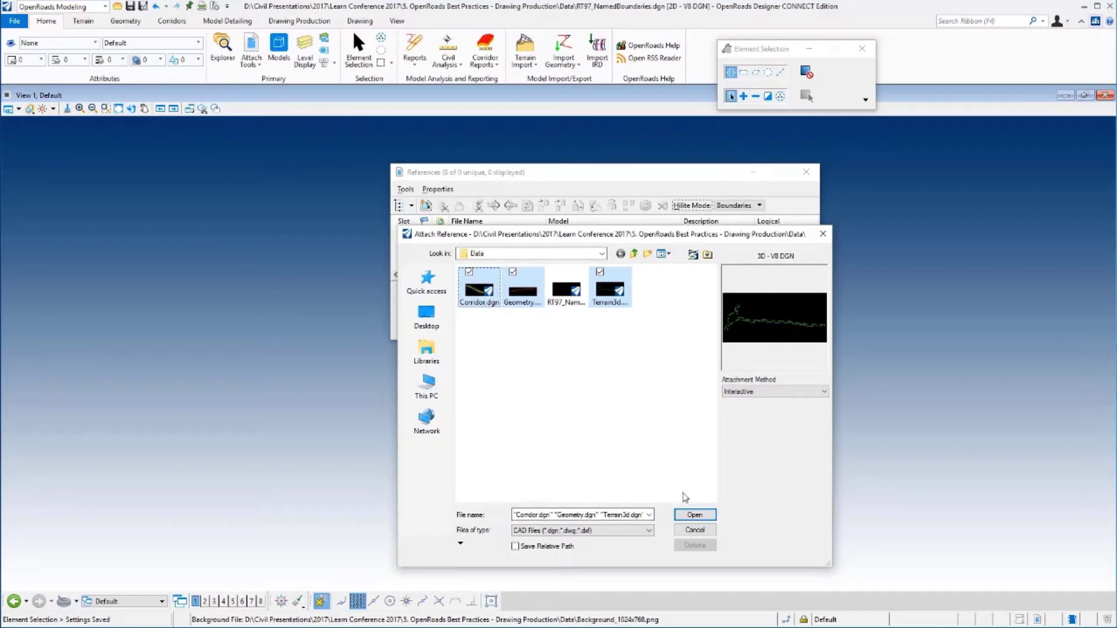
pyautogui.click(695, 516)
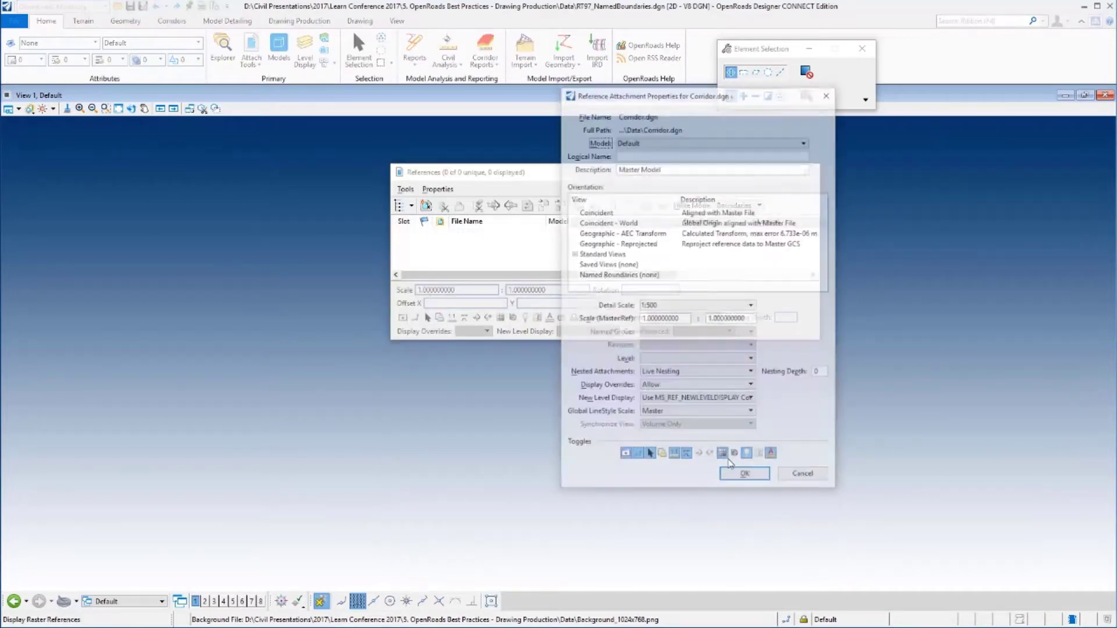
pyautogui.click(741, 479)
pyautogui.click(747, 478)
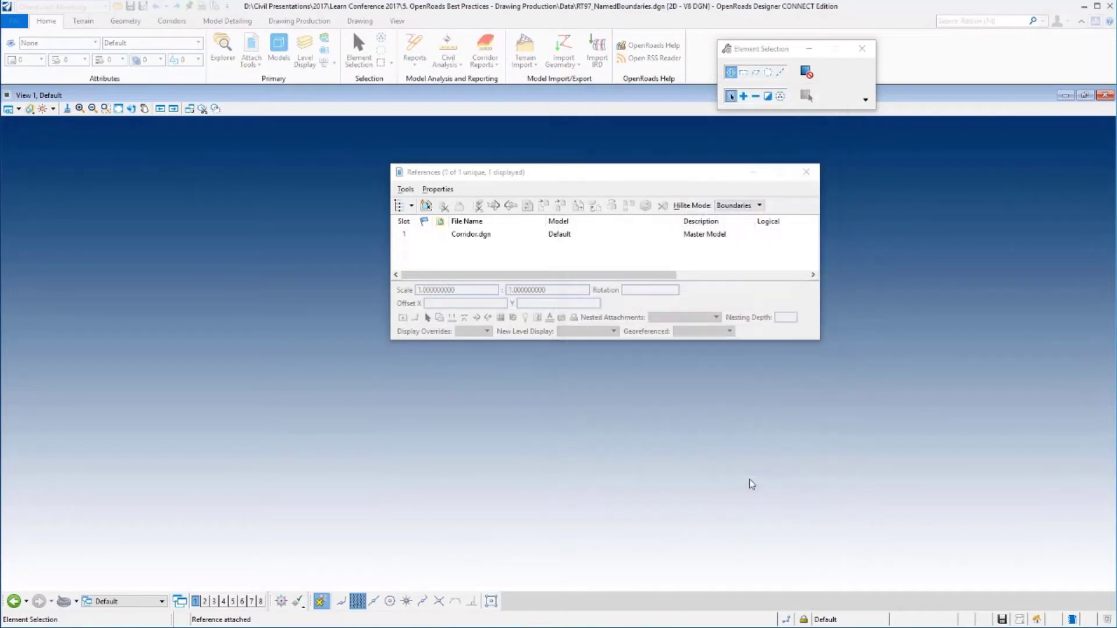
pyautogui.click(749, 481)
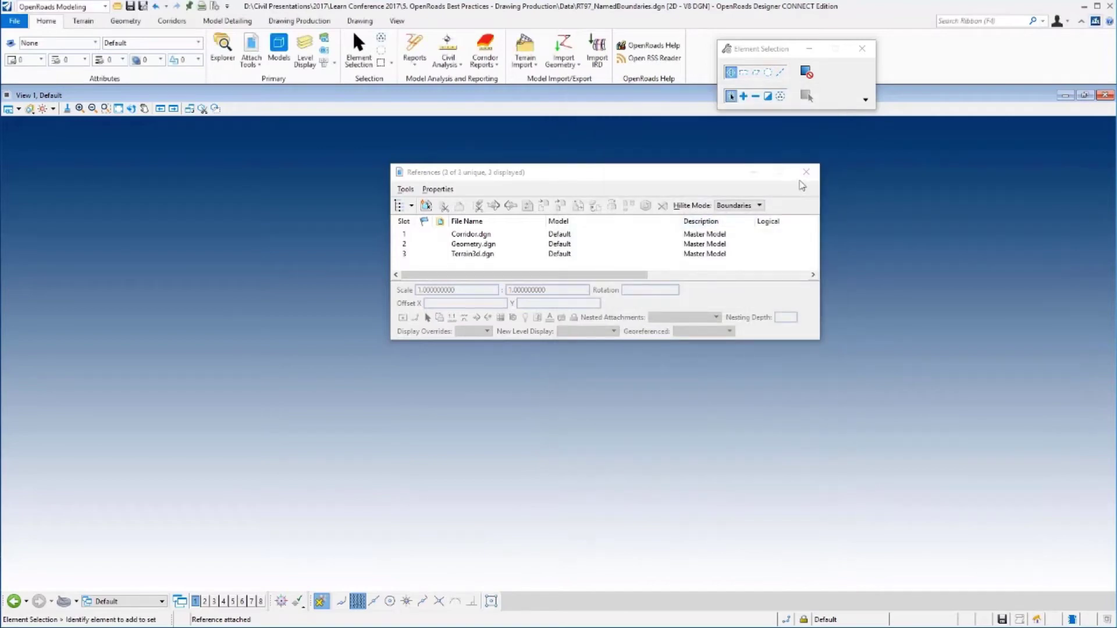
pyautogui.click(806, 173)
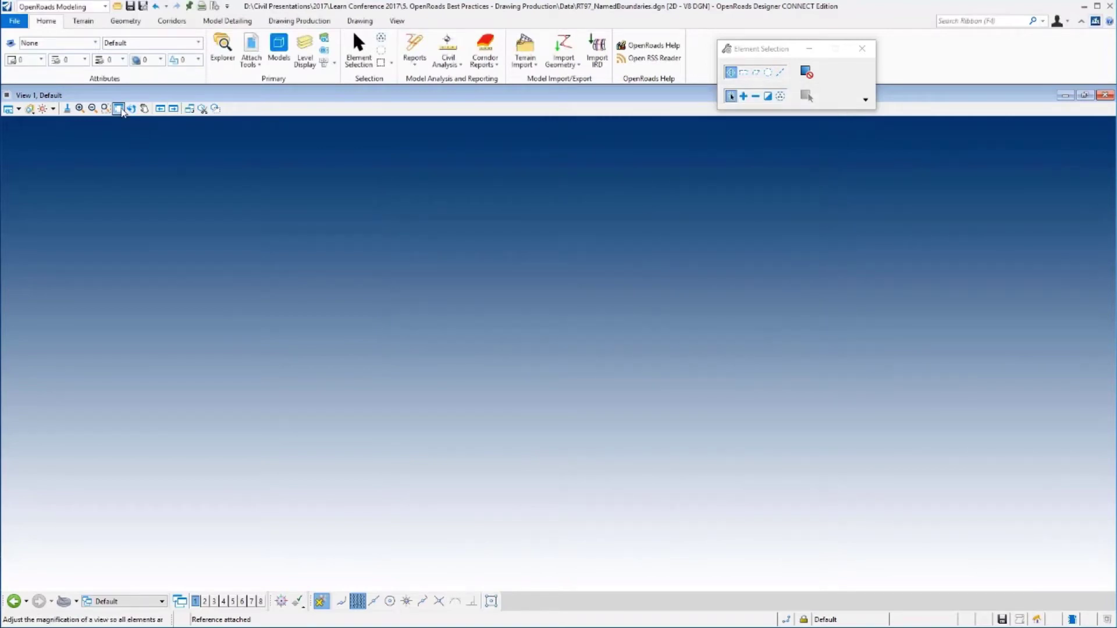
# Rename the file's Default model as Rt97_MOT_NB.
pyautogui.click(118, 108)
pyautogui.click(105, 109)
pyautogui.click(205, 424)
pyautogui.click(425, 359)
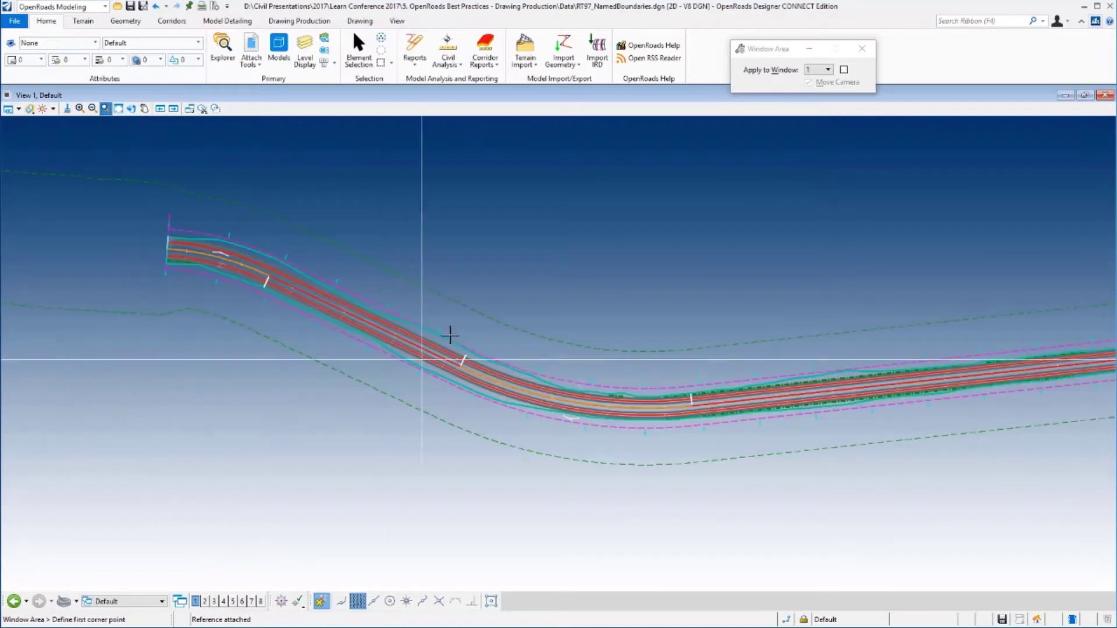
pyautogui.rightClick(426, 358)
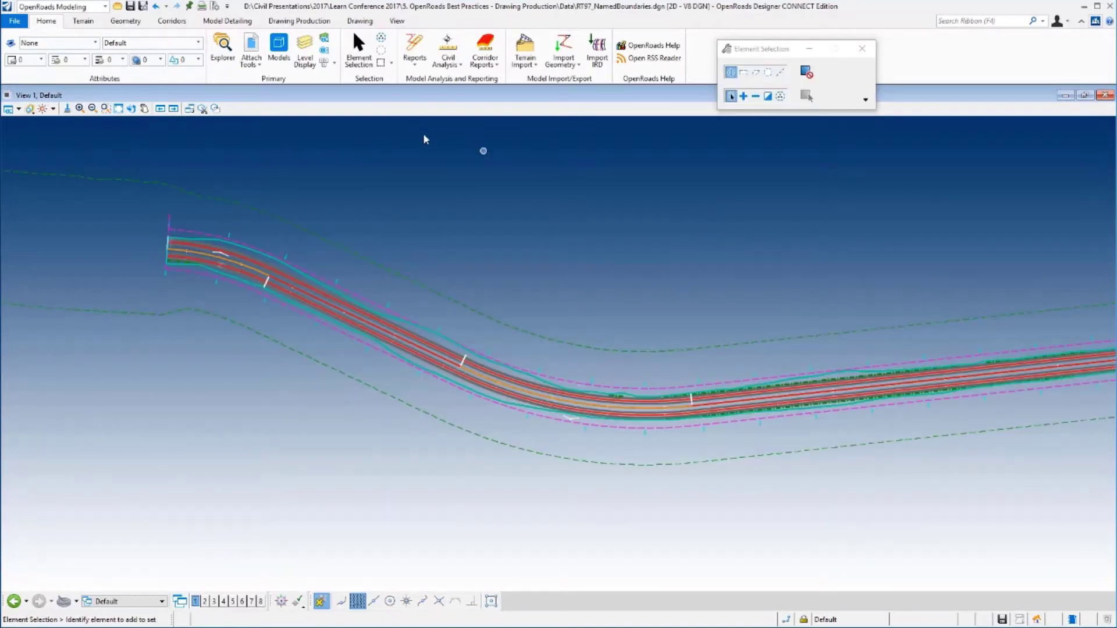
pyautogui.click(279, 50)
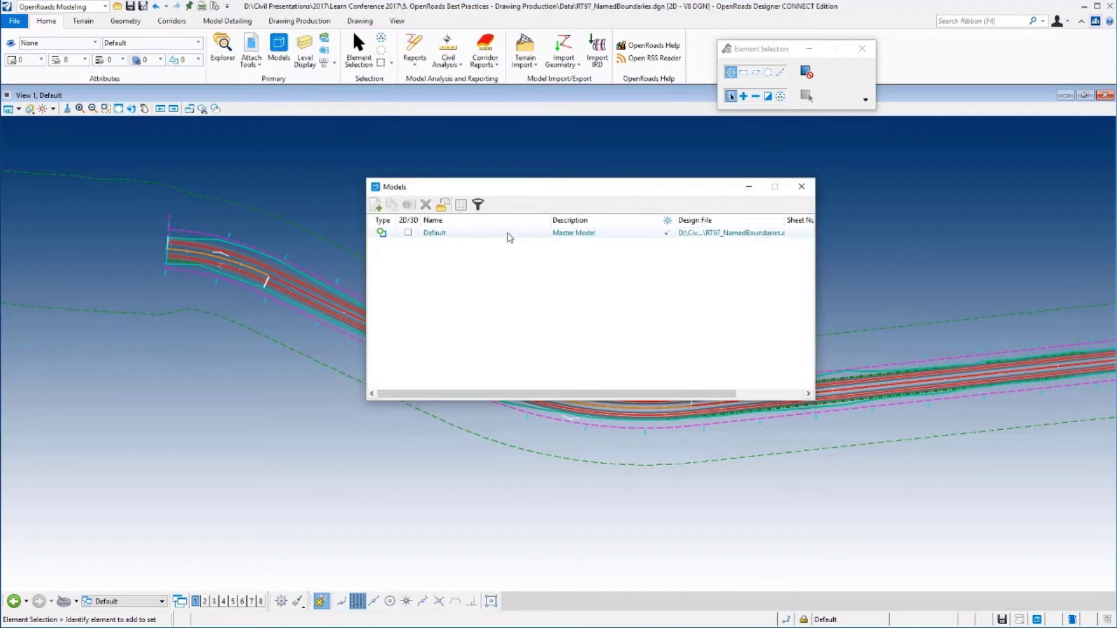
pyautogui.click(456, 238)
pyautogui.rightClick(456, 238)
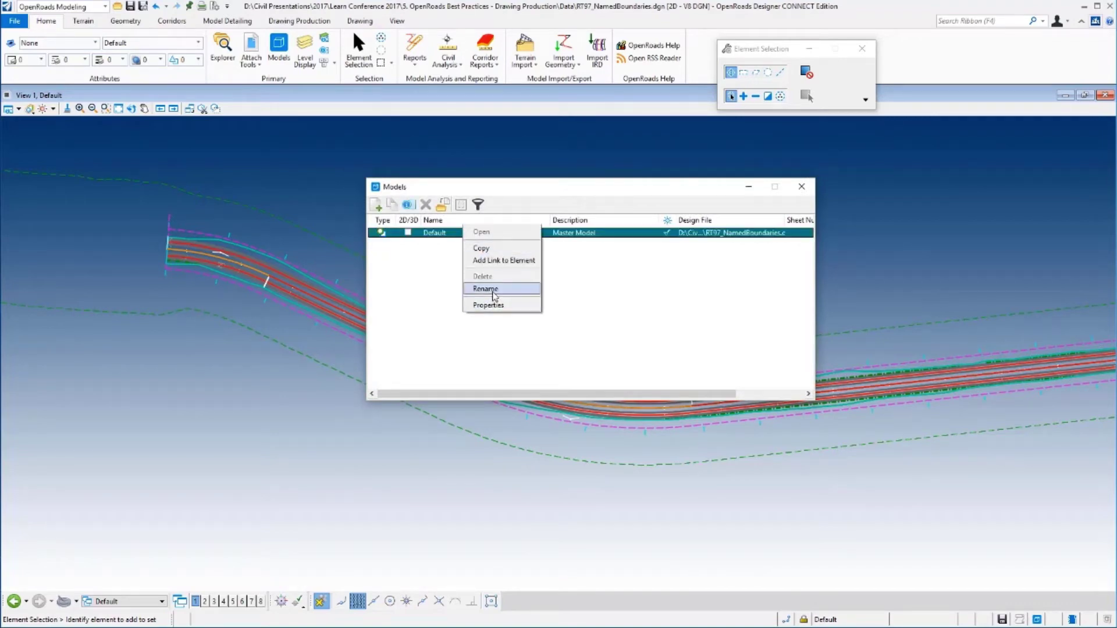
pyautogui.click(495, 289)
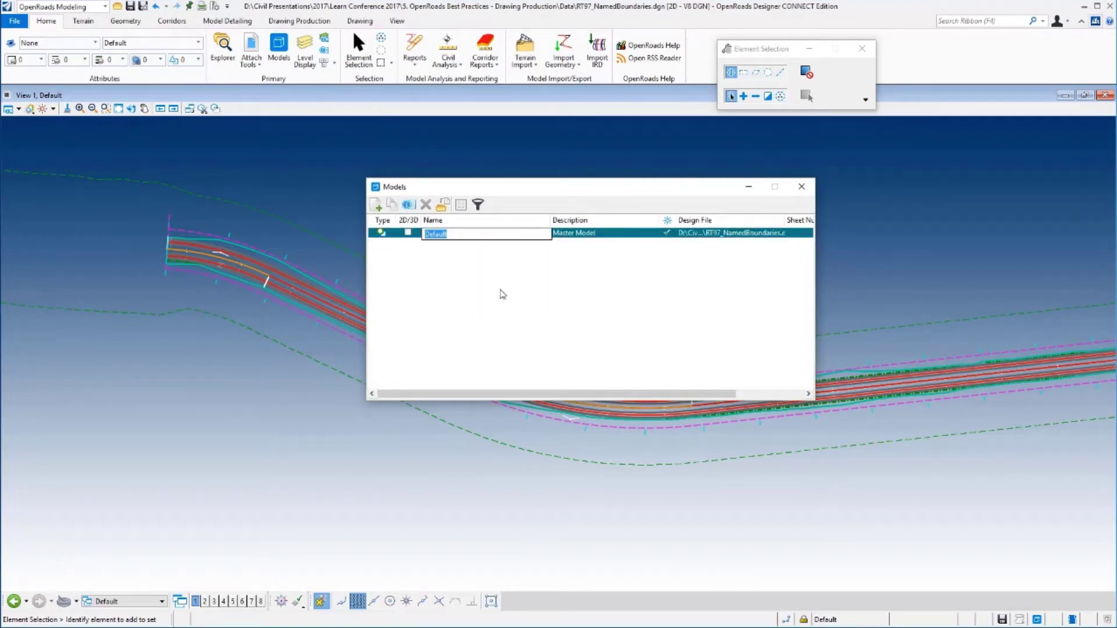
pyautogui.write('Rt97_MOT_NB')
pyautogui.press('Return')
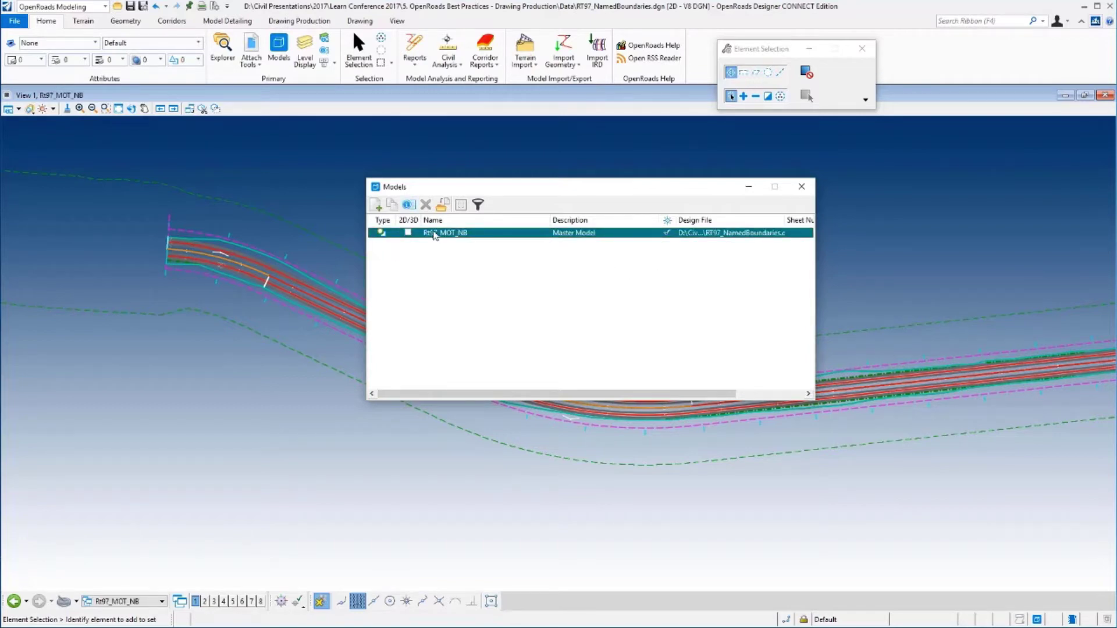
# Create a 2D design model named Rt97_PlanPro_NB and switch back to the Rt97_MOT_NB model.
pyautogui.click(377, 206)
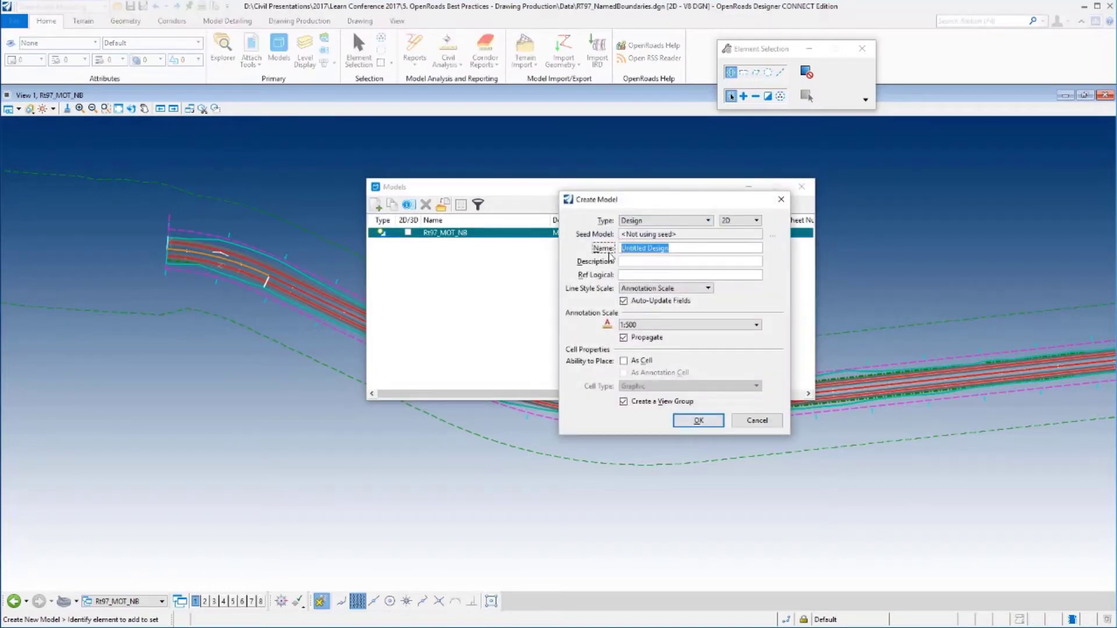
pyautogui.write('Rt97_PlanPro_NB')
pyautogui.click(707, 420)
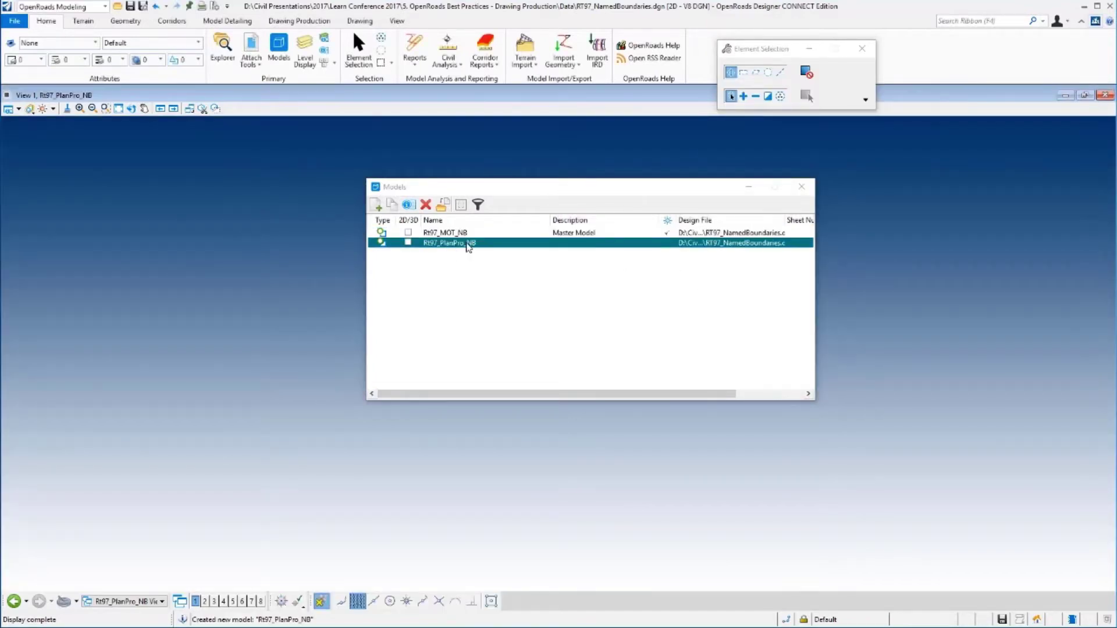
pyautogui.doubleClick(445, 233)
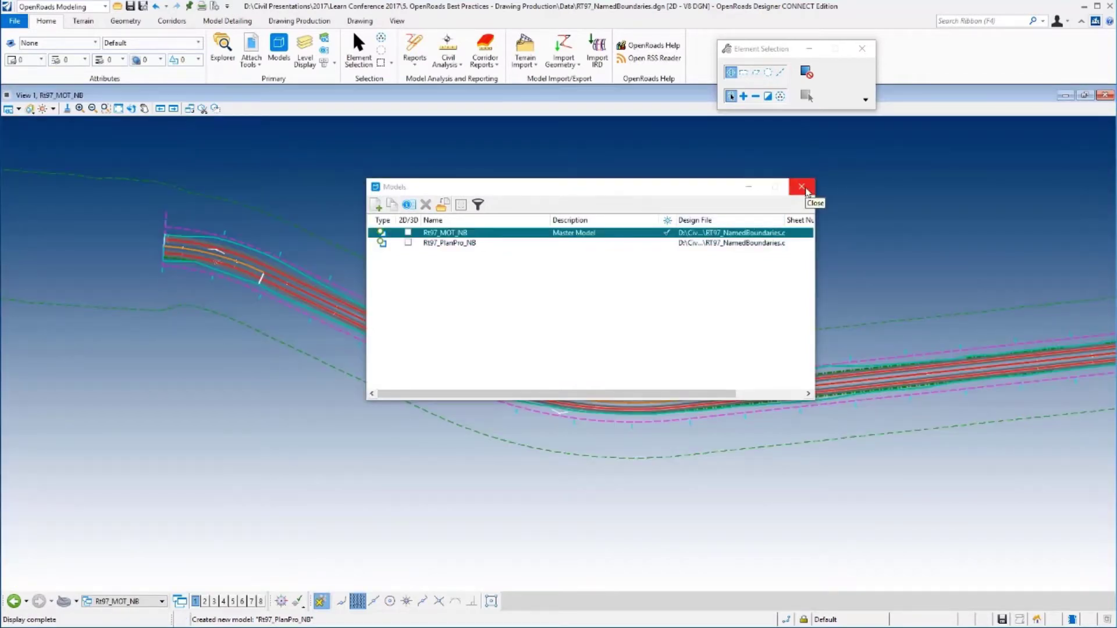
pyautogui.click(803, 188)
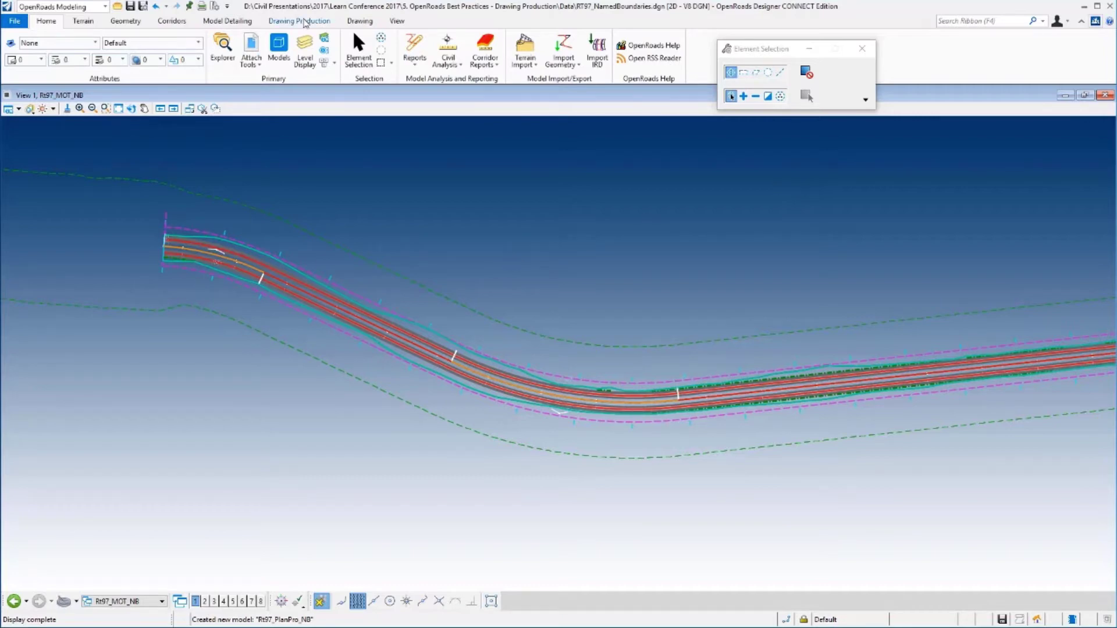
# Start placing a civil plan named boundary with the A1_PLAN PLAN drawing seed and a detail scale of 1:500.
pyautogui.click(299, 21)
pyautogui.click(556, 55)
pyautogui.click(569, 81)
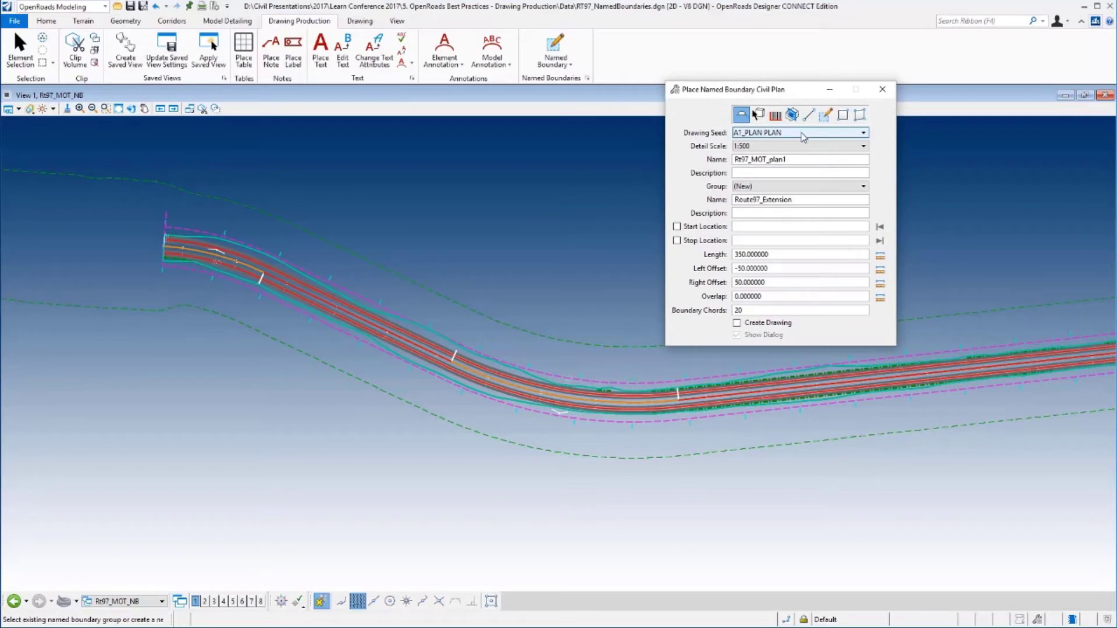
pyautogui.click(801, 133)
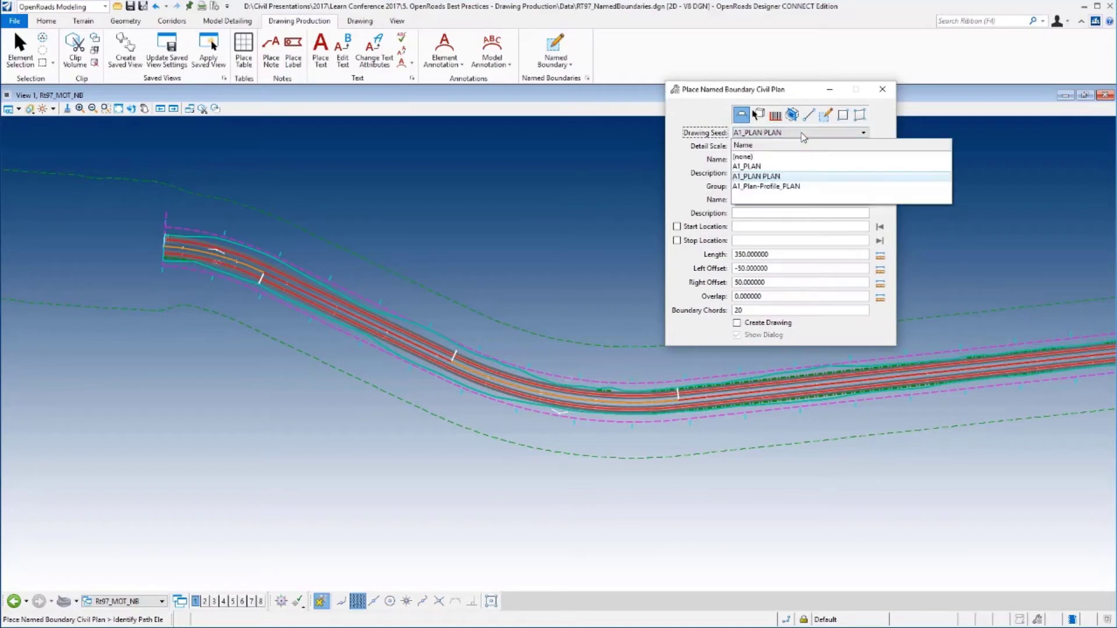
pyautogui.click(770, 176)
pyautogui.click(816, 146)
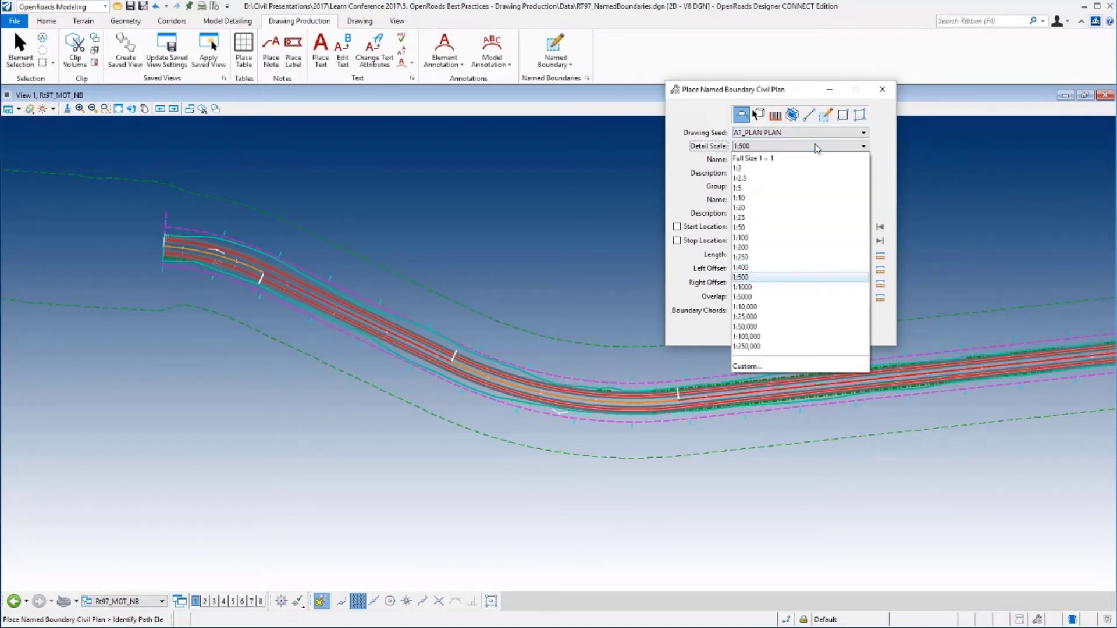
pyautogui.click(769, 277)
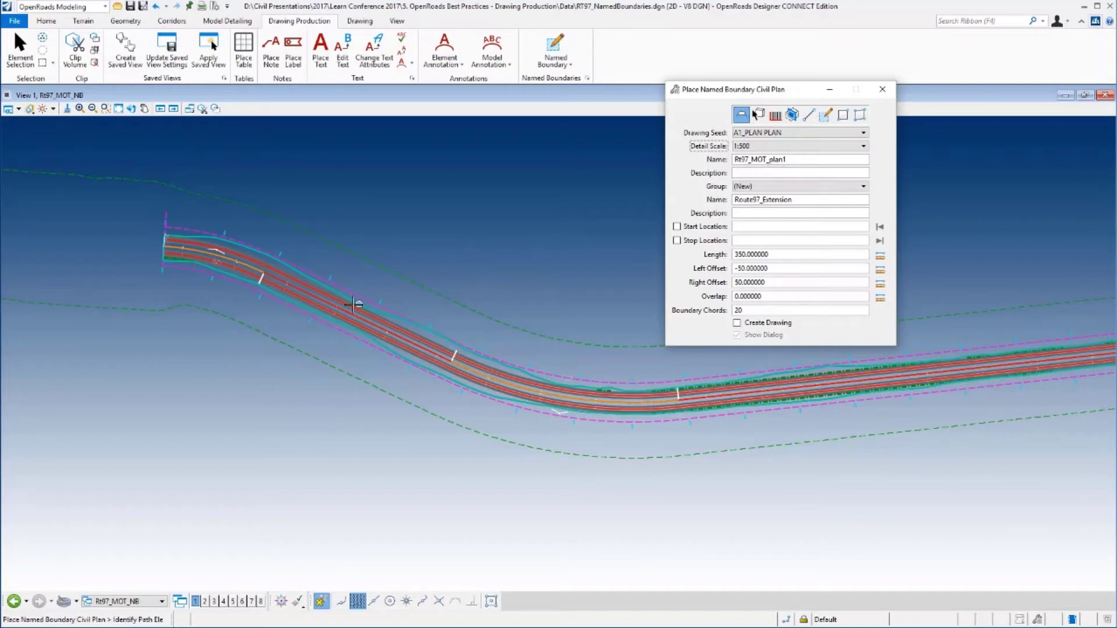
# Select the corridor's alignment as the boundary path and lock the start location at station 12+000.
pyautogui.click(317, 297)
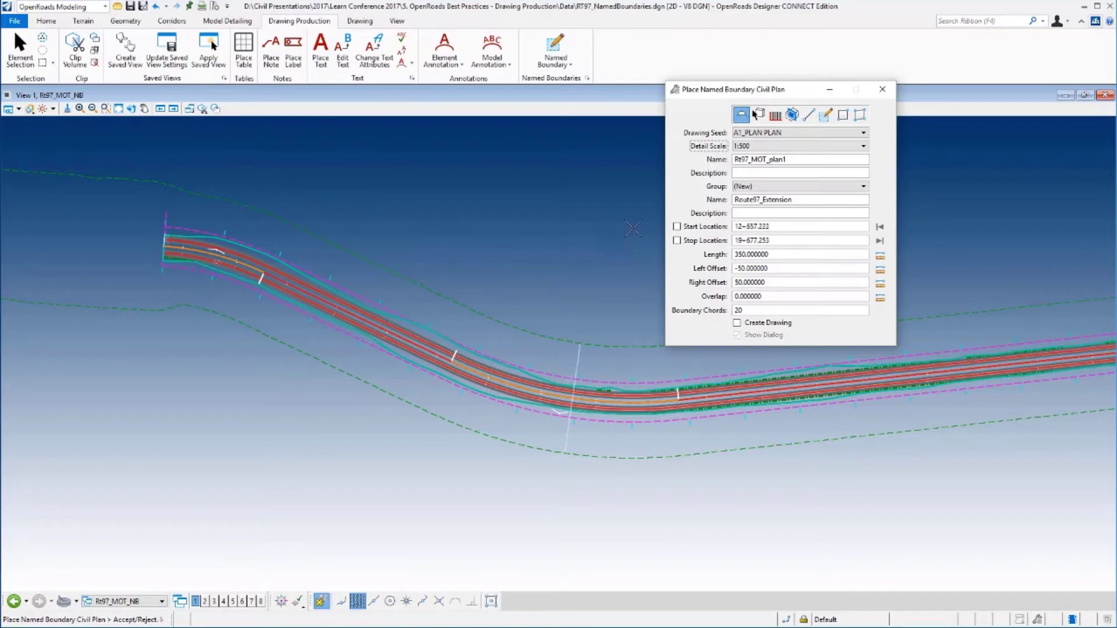
pyautogui.click(676, 227)
pyautogui.click(780, 230)
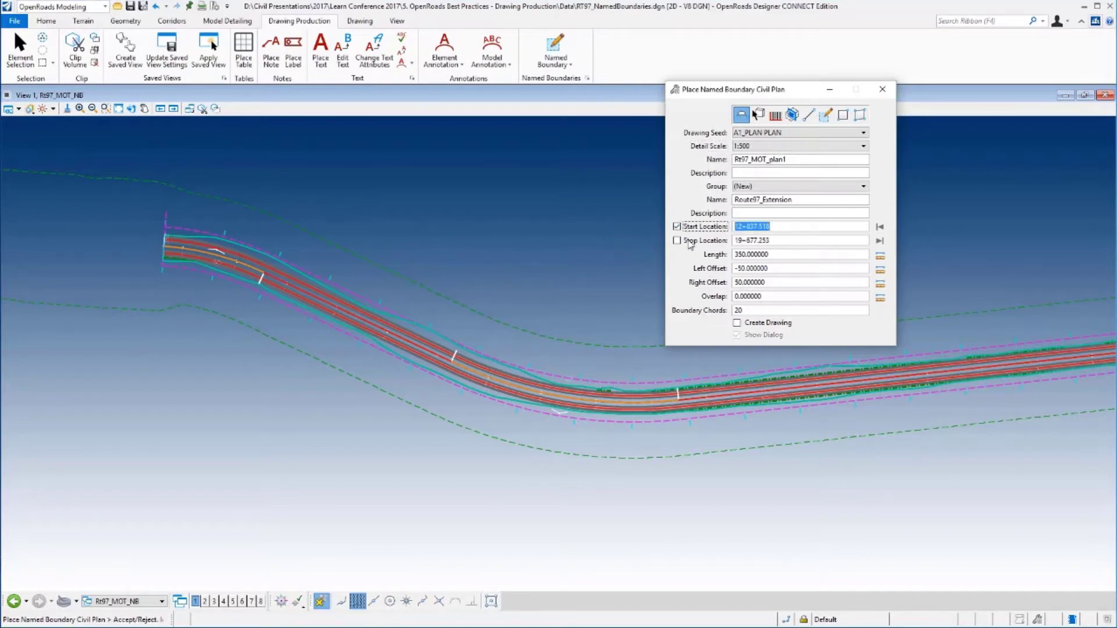
pyautogui.write('12+000')
pyautogui.press('Return')
# Name the new boundary group RT97_MOT and place its plan boundaries along the alignment up to about station 13+916.
pyautogui.click(800, 202)
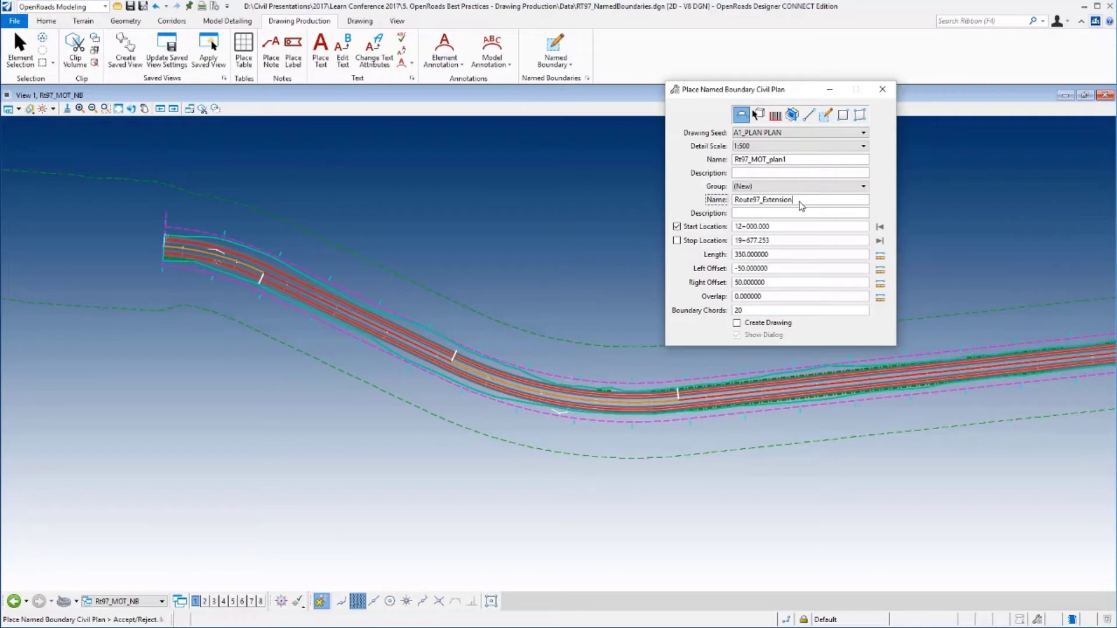
pyautogui.press('BackSpace')
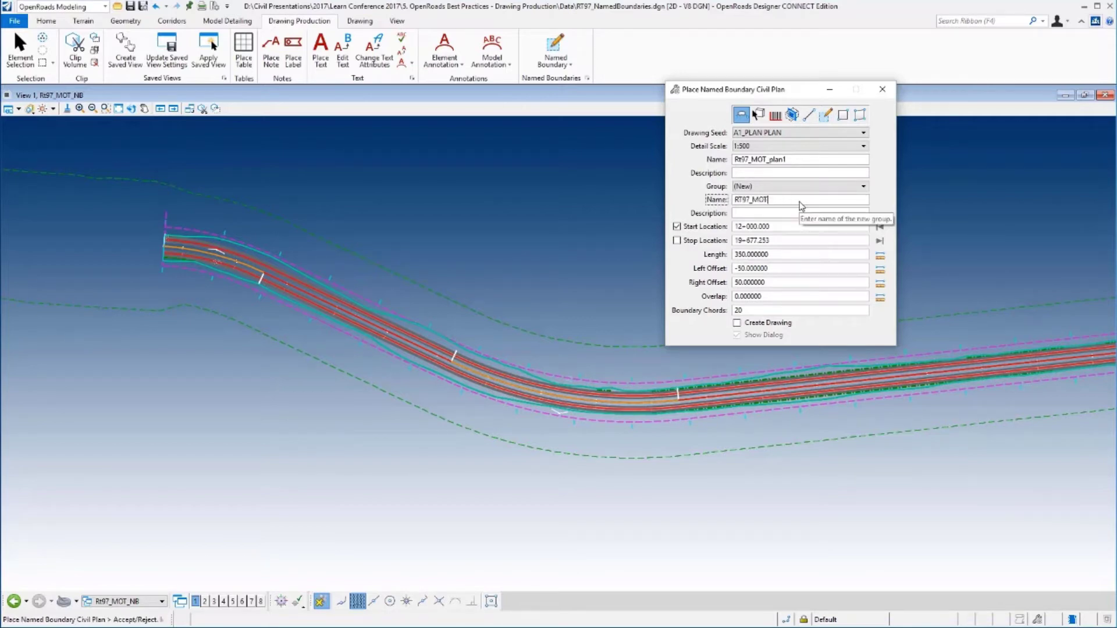
pyautogui.press('Tab')
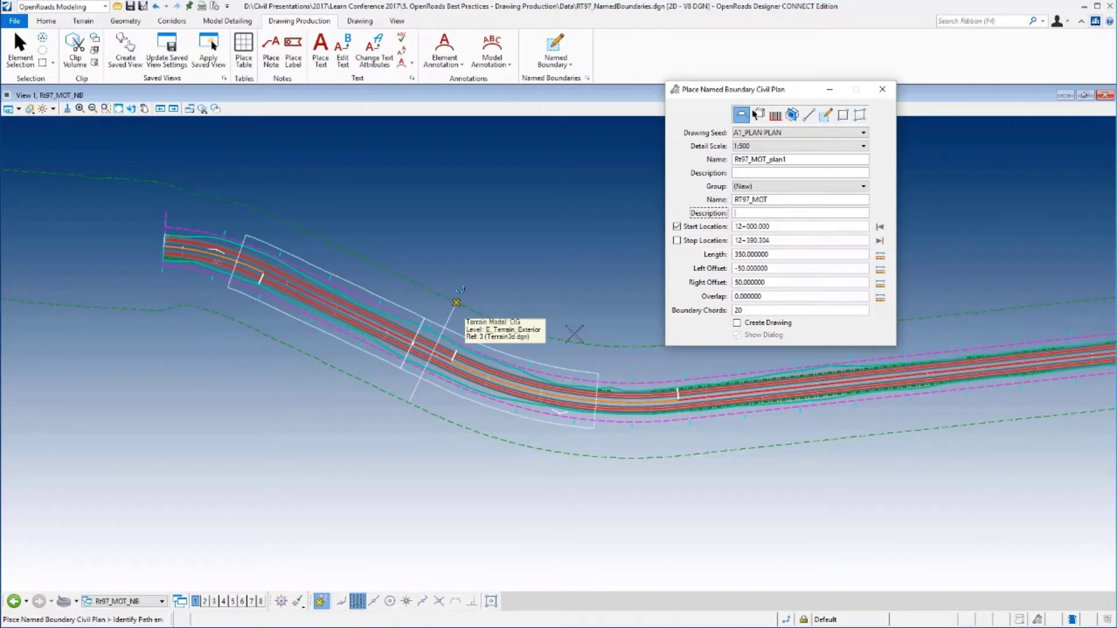
pyautogui.scroll(-2, 683, 401)
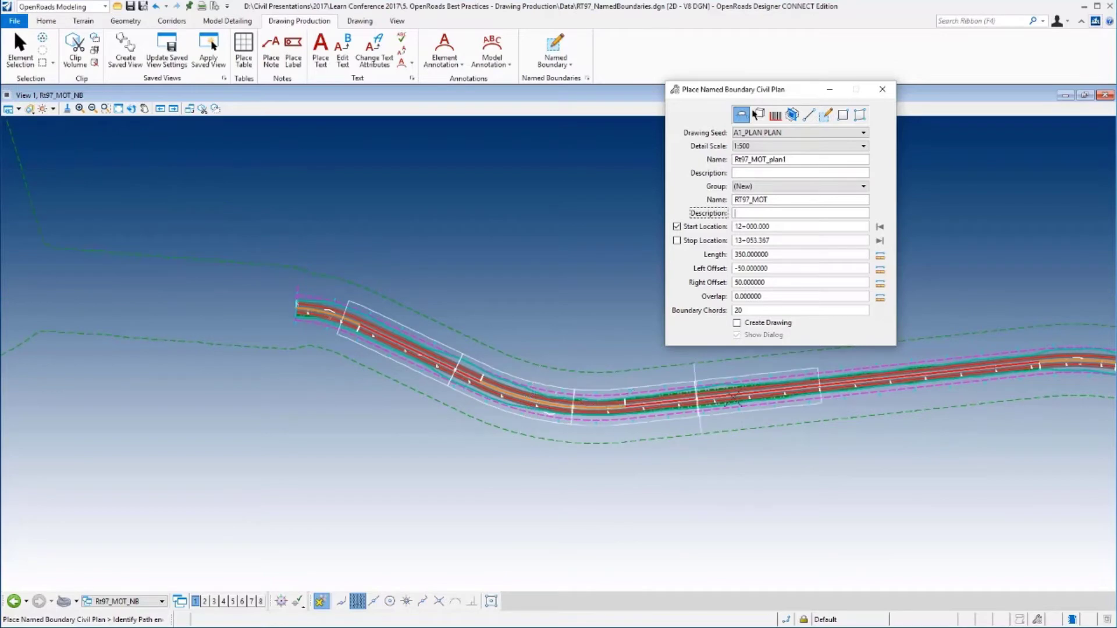
pyautogui.click(1001, 360)
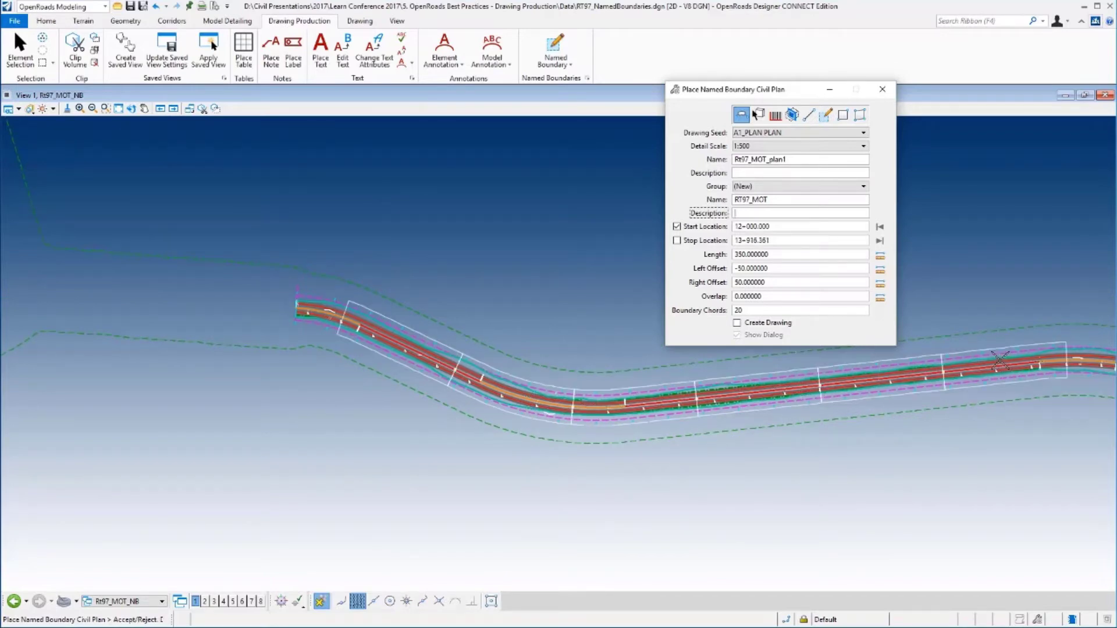
pyautogui.click(969, 315)
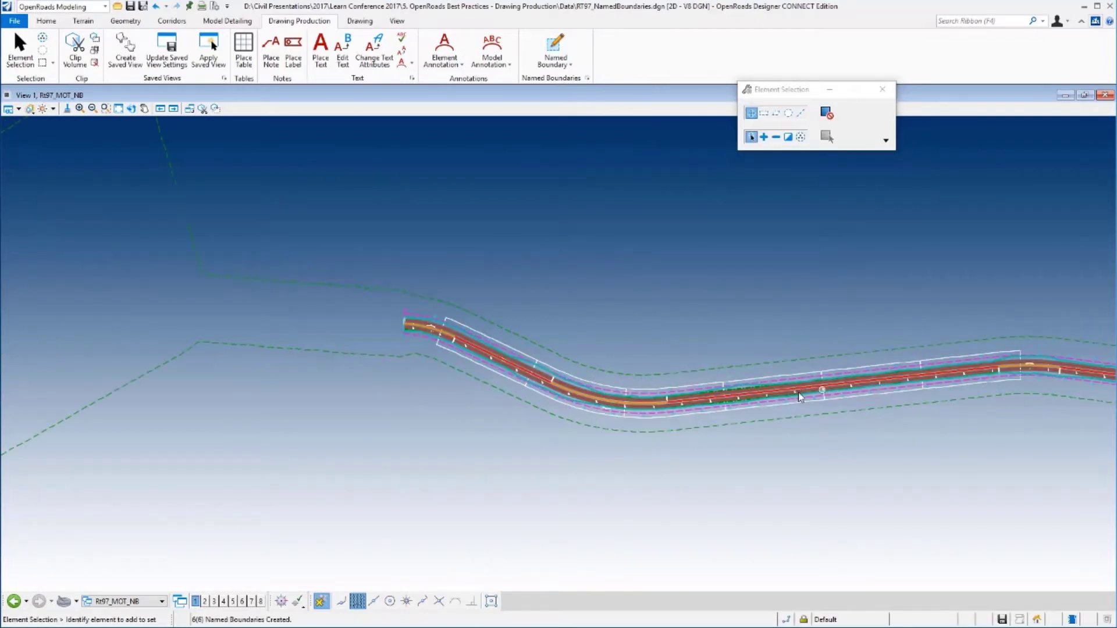
# Switch to the Rt97_PlanPro_NB model.
pyautogui.scroll(1, 699, 390)
pyautogui.scroll(-1, 705, 392)
pyautogui.scroll(1, 705, 392)
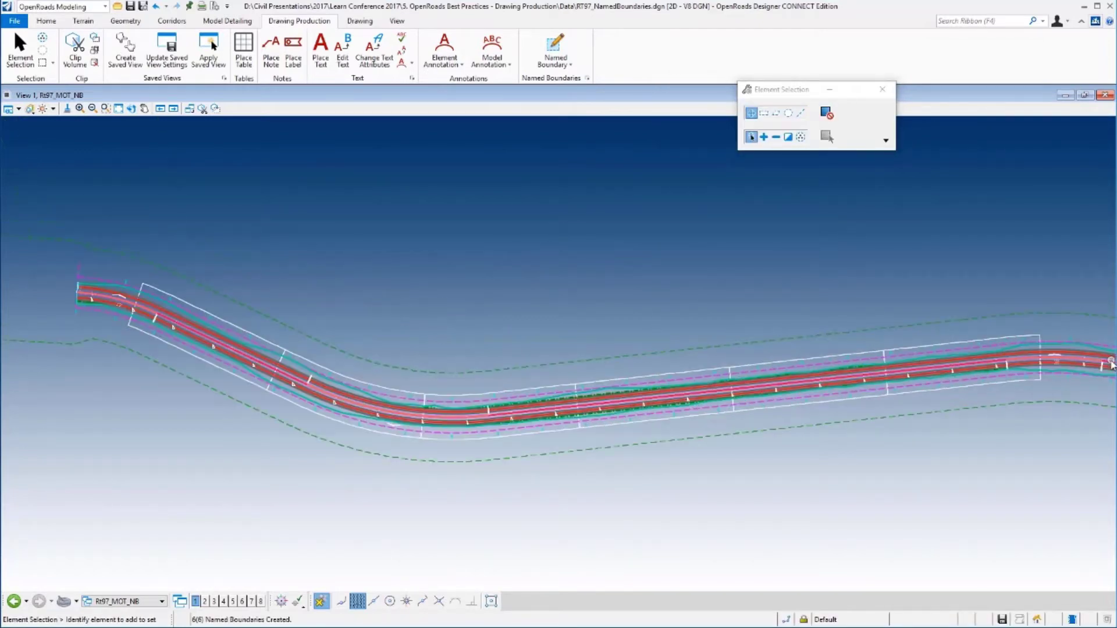
pyautogui.click(46, 21)
pyautogui.click(279, 48)
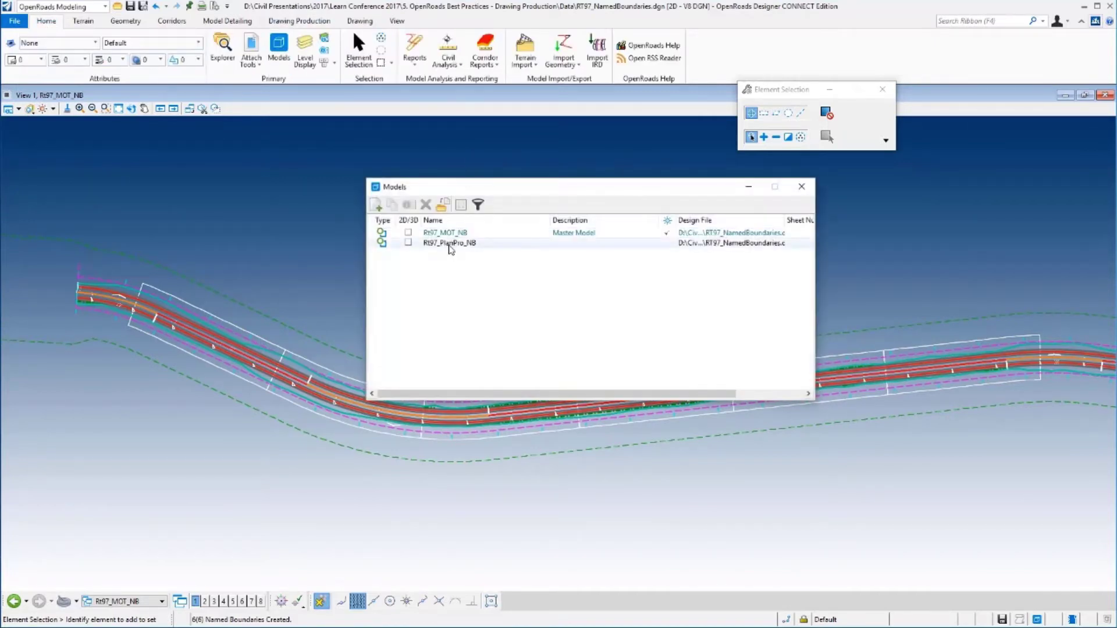
pyautogui.doubleClick(449, 244)
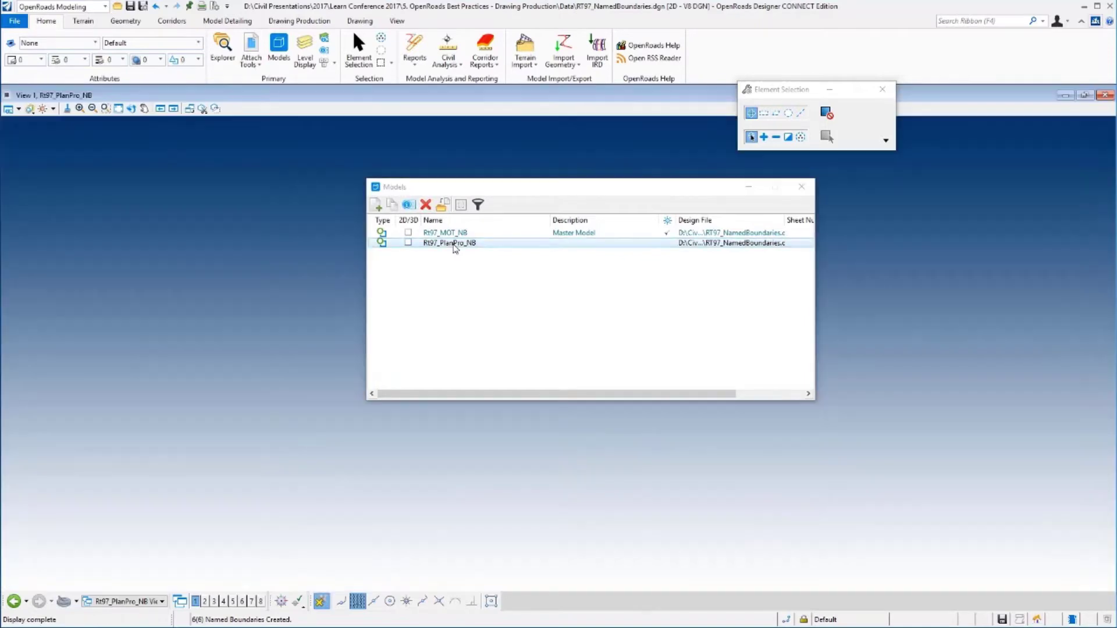
# Attach Corridor.dgn, Geometry.dgn and Terrain3d.dgn as references to the Rt97_PlanPro_NB model with Coincident - World orientation.
pyautogui.click(802, 187)
pyautogui.click(256, 63)
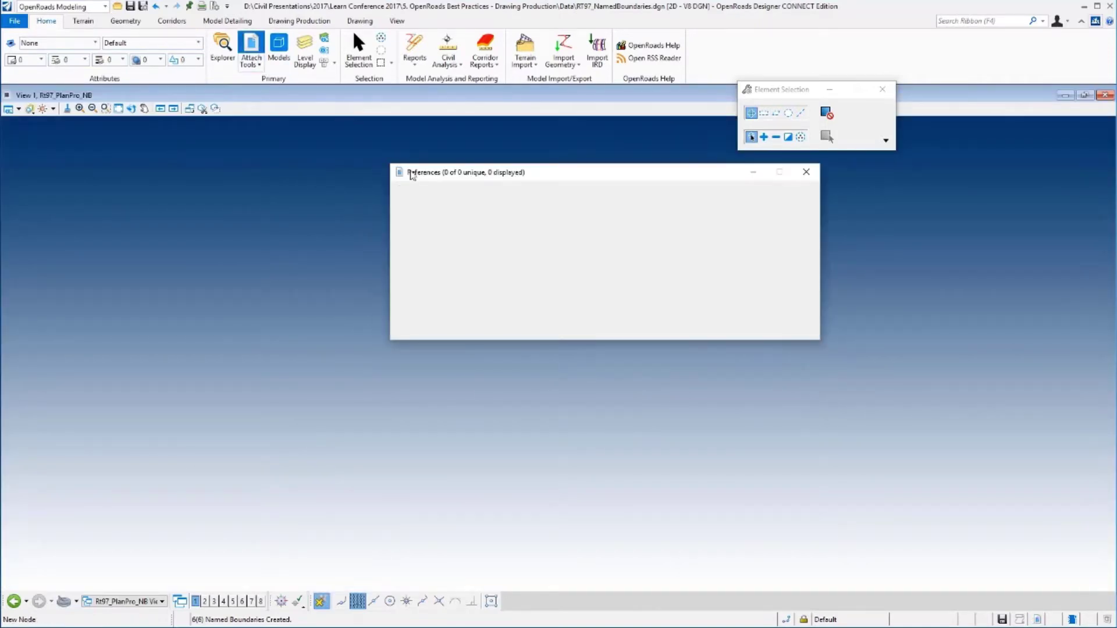
pyautogui.click(406, 189)
pyautogui.click(411, 205)
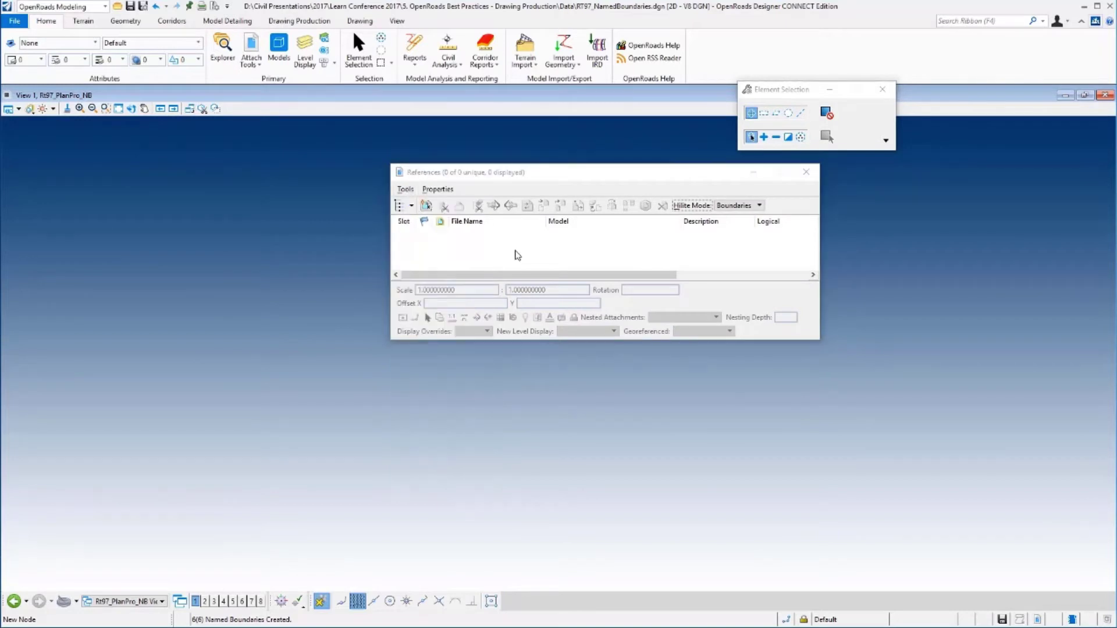
pyautogui.keyDown('ctrl'); pyautogui.click(522, 291); pyautogui.keyUp('ctrl')
pyautogui.keyDown('ctrl'); pyautogui.click(479, 290); pyautogui.keyUp('ctrl')
pyautogui.click(694, 516)
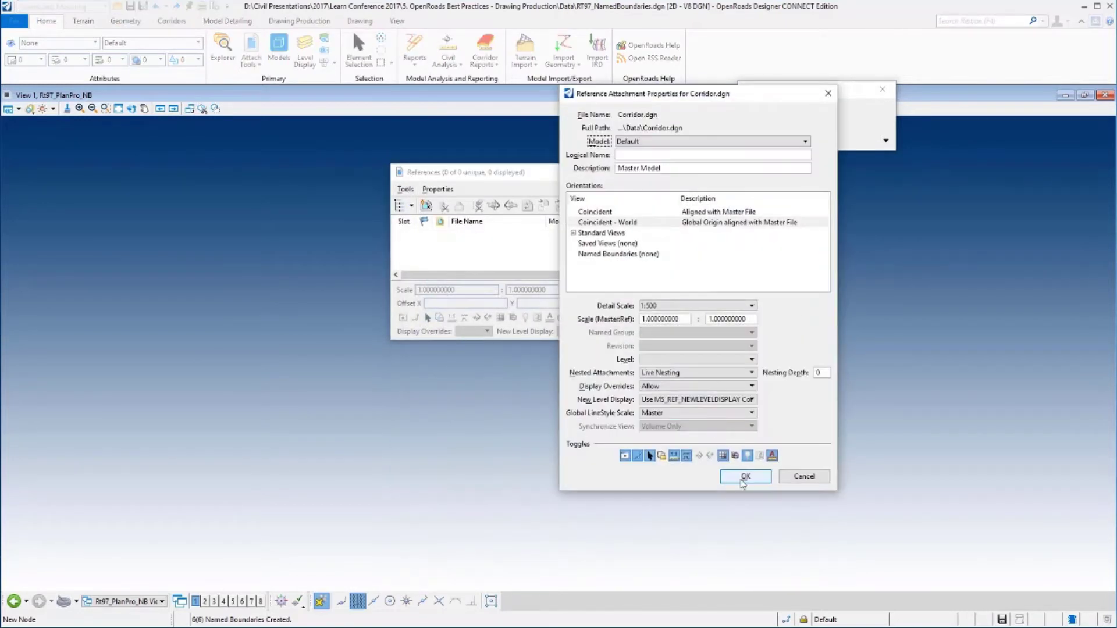
pyautogui.click(747, 477)
pyautogui.click(747, 477)
pyautogui.click(748, 477)
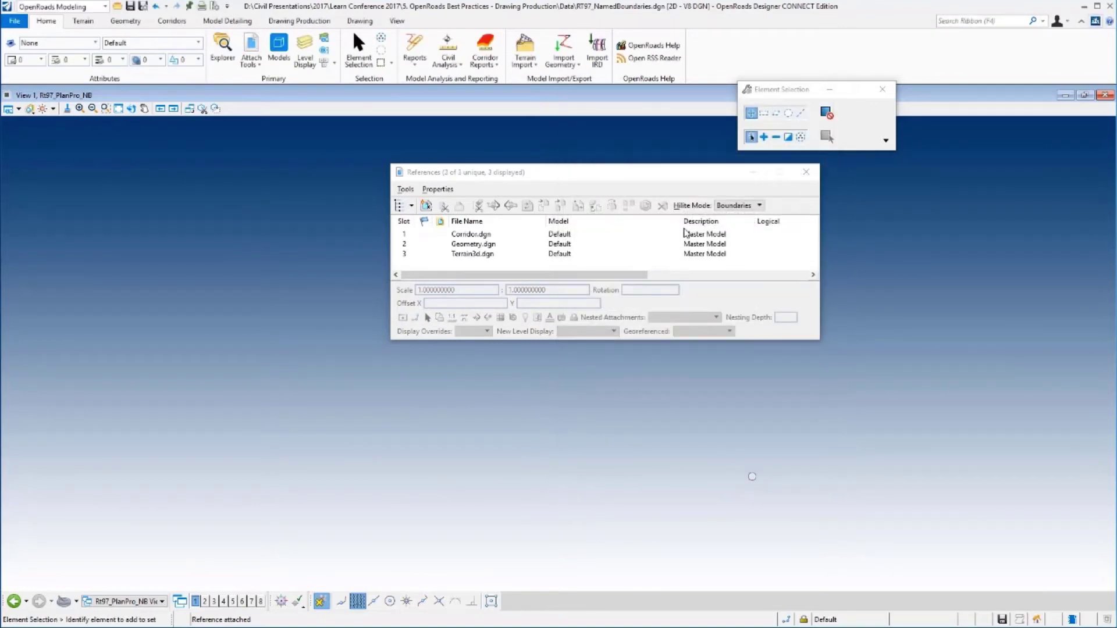
pyautogui.click(806, 172)
# Start placing a civil plan named boundary with the A1_Plan-Profile_PLAN drawing seed and a detail scale of 1:500.
pyautogui.click(118, 109)
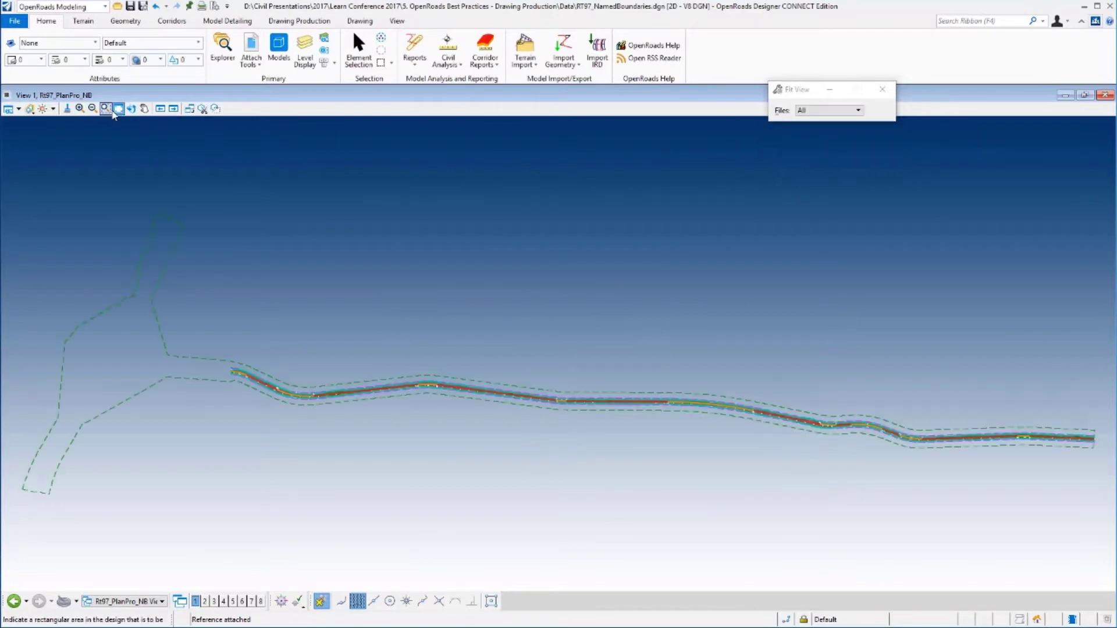
pyautogui.click(106, 109)
pyautogui.click(210, 396)
pyautogui.click(415, 384)
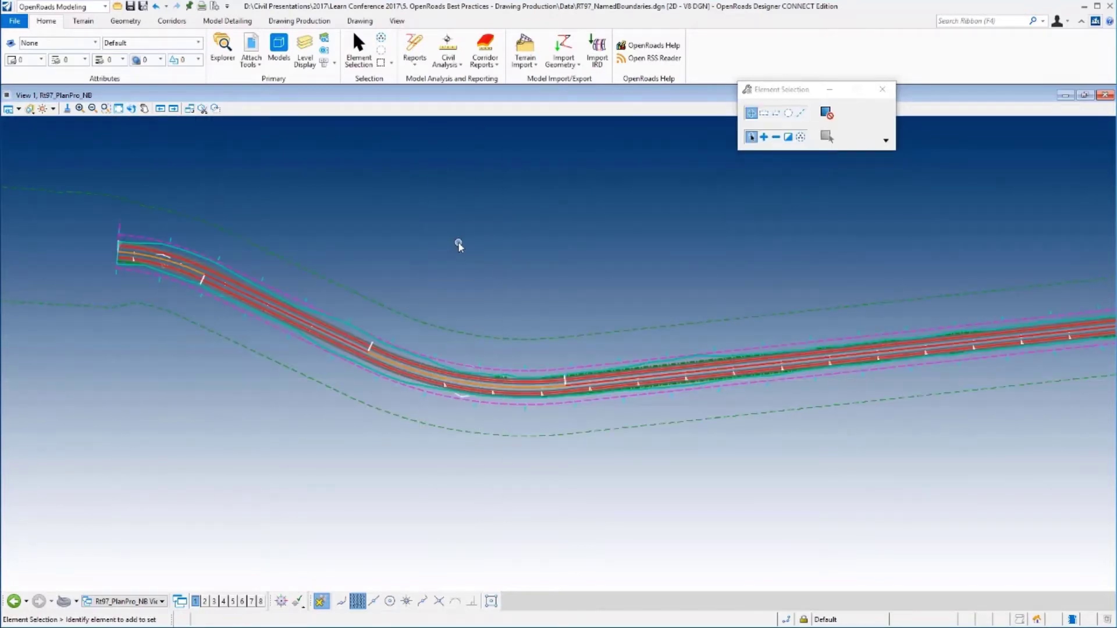
pyautogui.click(303, 22)
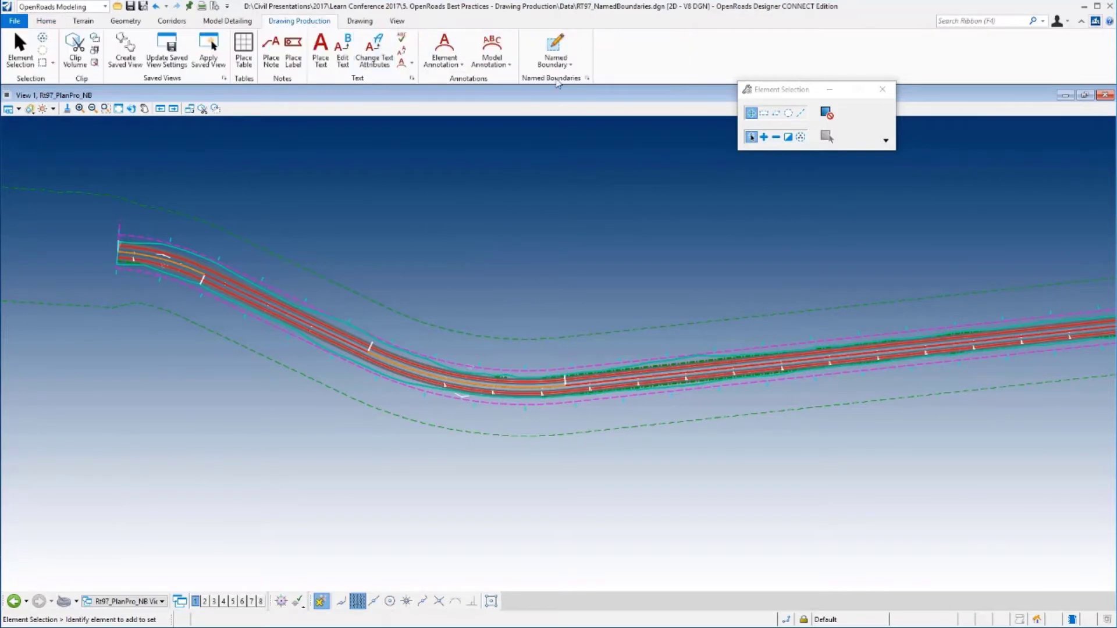
pyautogui.click(556, 55)
pyautogui.click(573, 82)
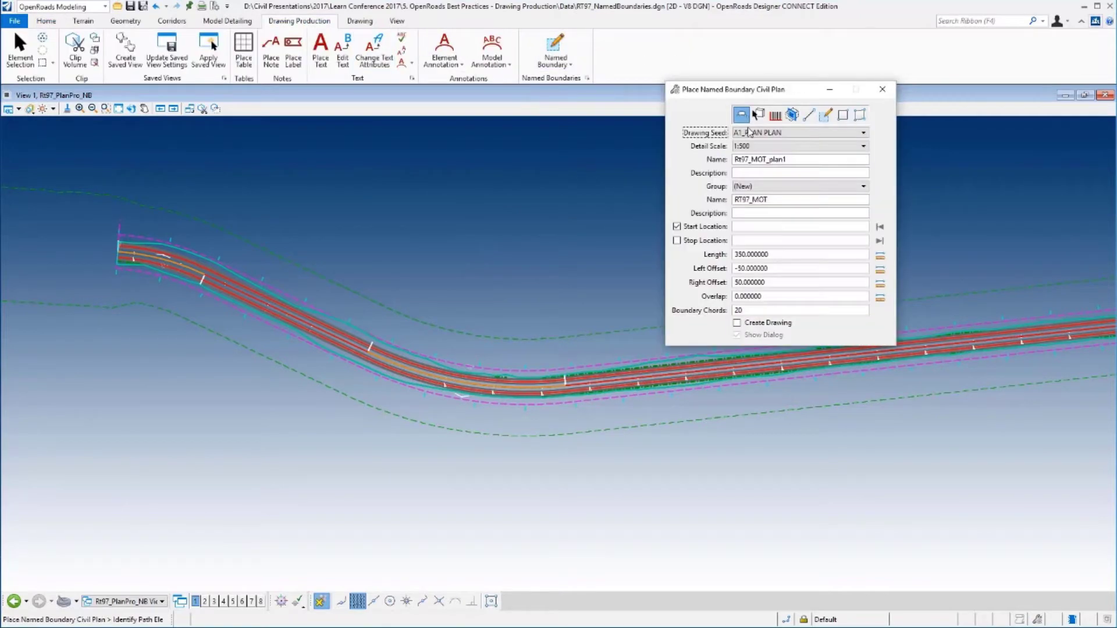
pyautogui.click(767, 134)
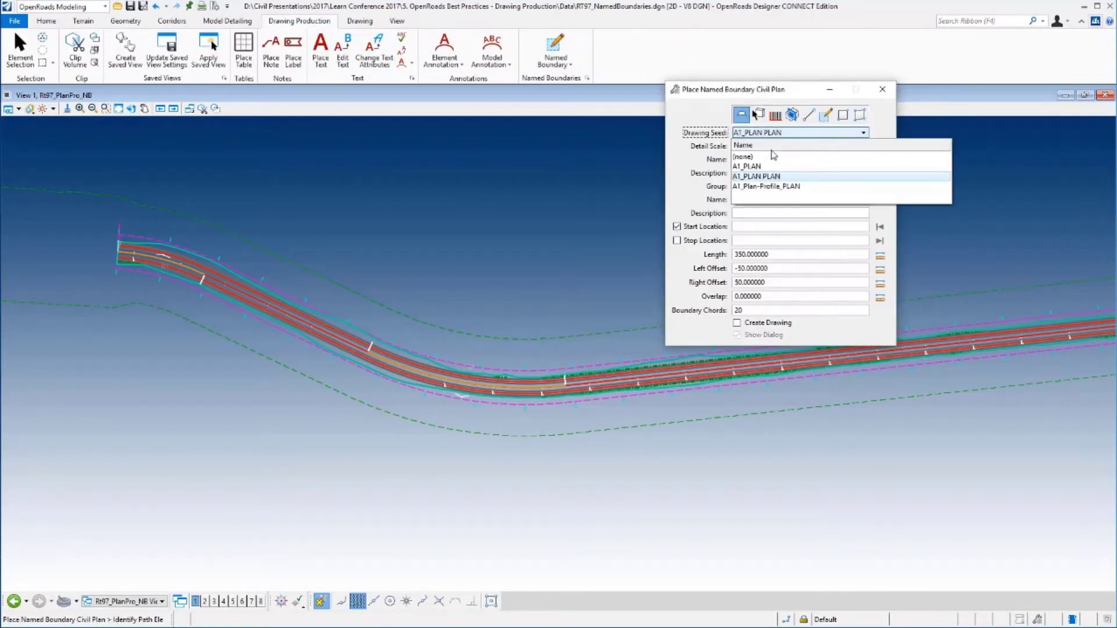
pyautogui.click(779, 186)
pyautogui.moveTo(775, 89); pyautogui.dragTo(779, 60)
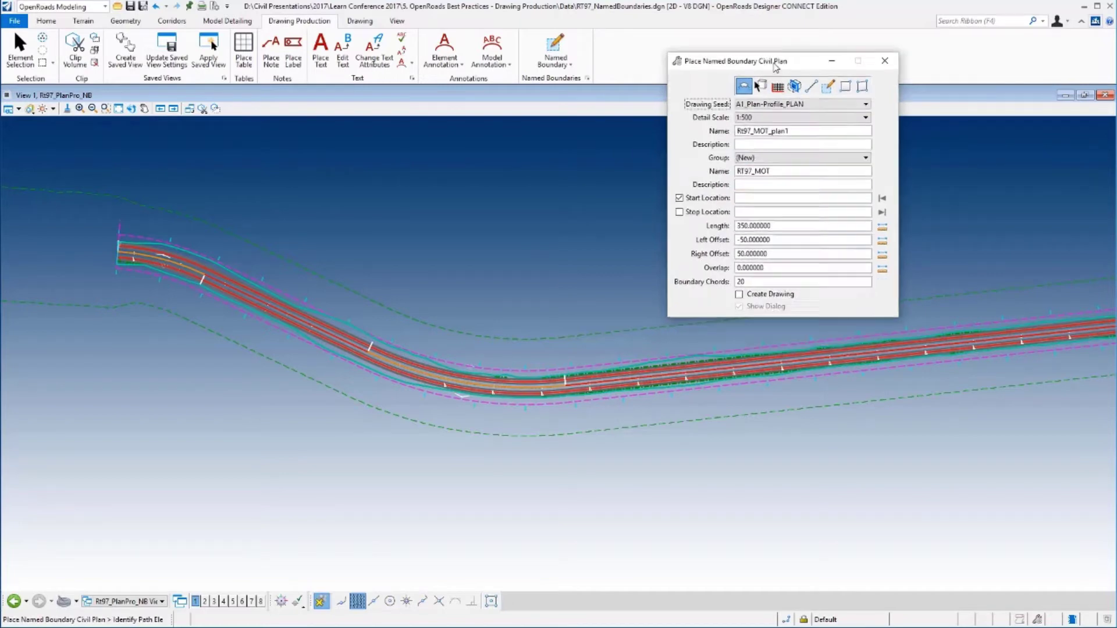
pyautogui.click(774, 117)
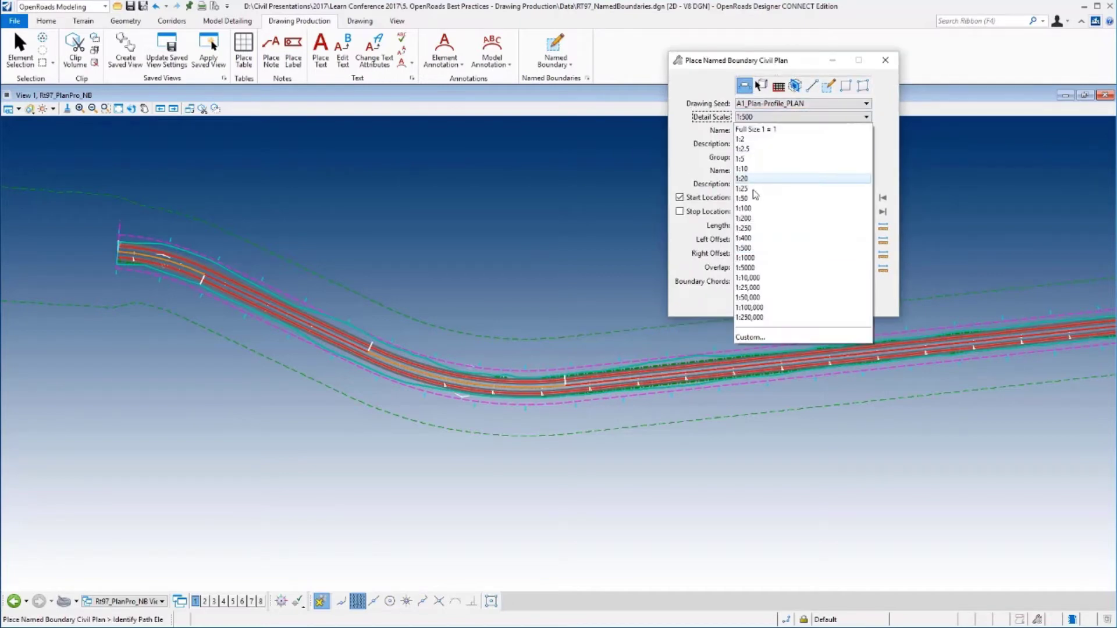
pyautogui.click(756, 248)
# Name the plan boundary Rt97_PP_plan1.
pyautogui.click(769, 131)
pyautogui.press('BackSpace')
pyautogui.press('BackSpace')
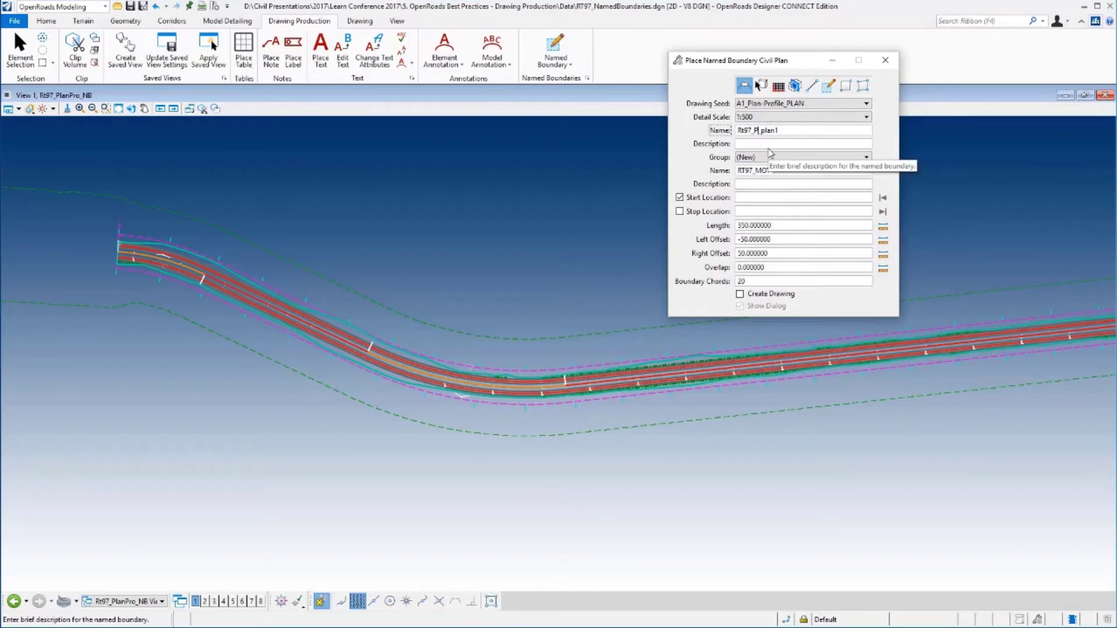
pyautogui.click(769, 146)
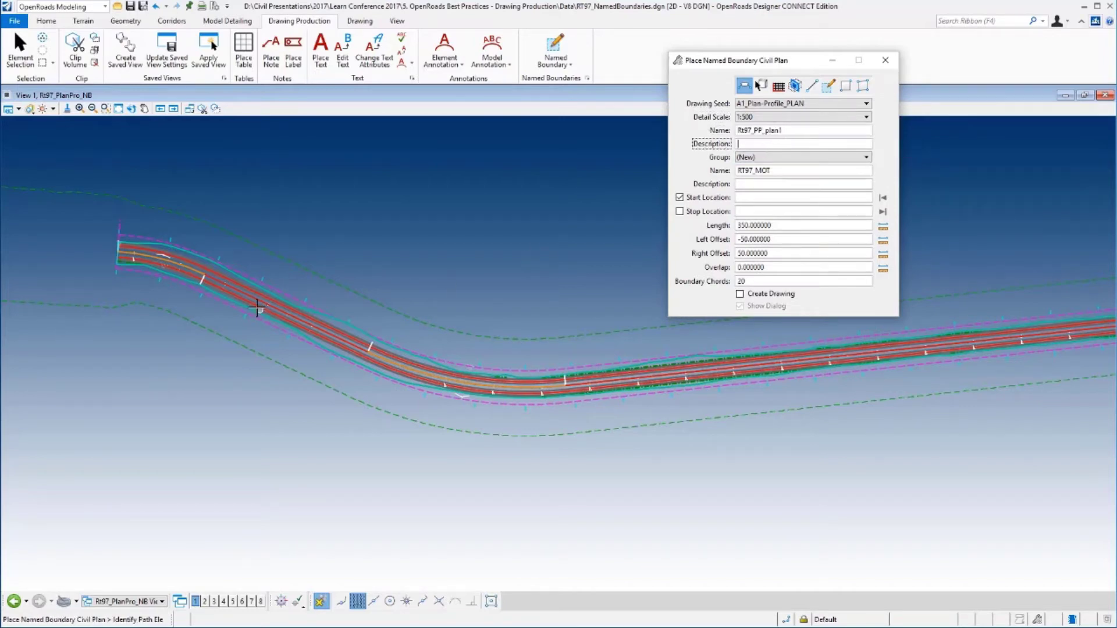
# Select the corridor's alignment as the boundary path and lock the start location at station 12+000.
pyautogui.click(679, 197)
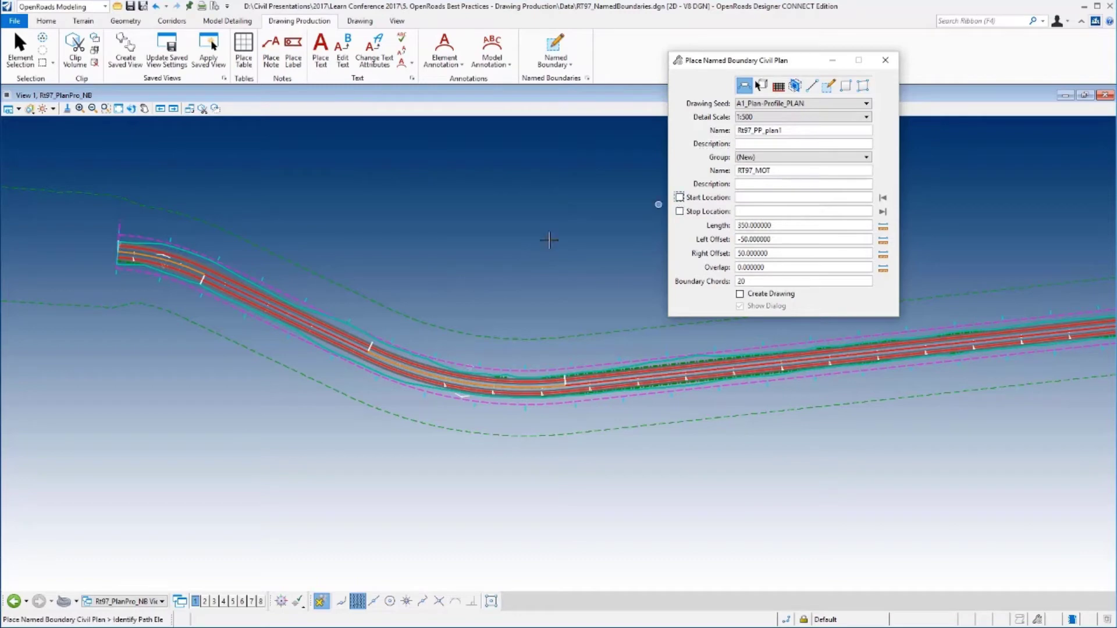
pyautogui.click(252, 297)
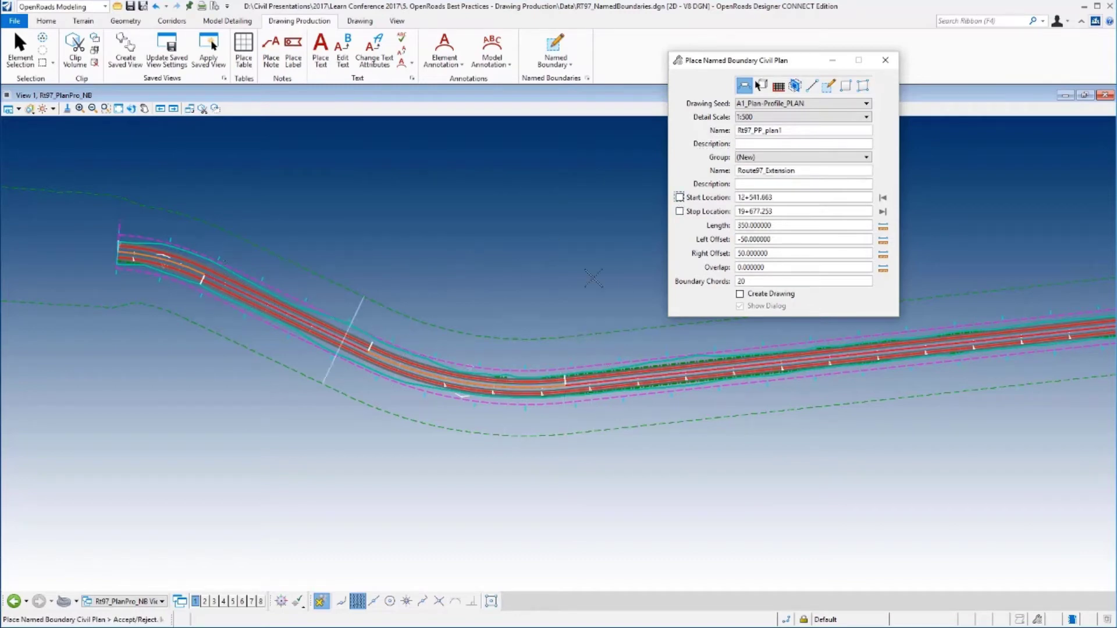
pyautogui.click(679, 197)
pyautogui.press('Tab')
pyautogui.write('12')
pyautogui.press('Tab')
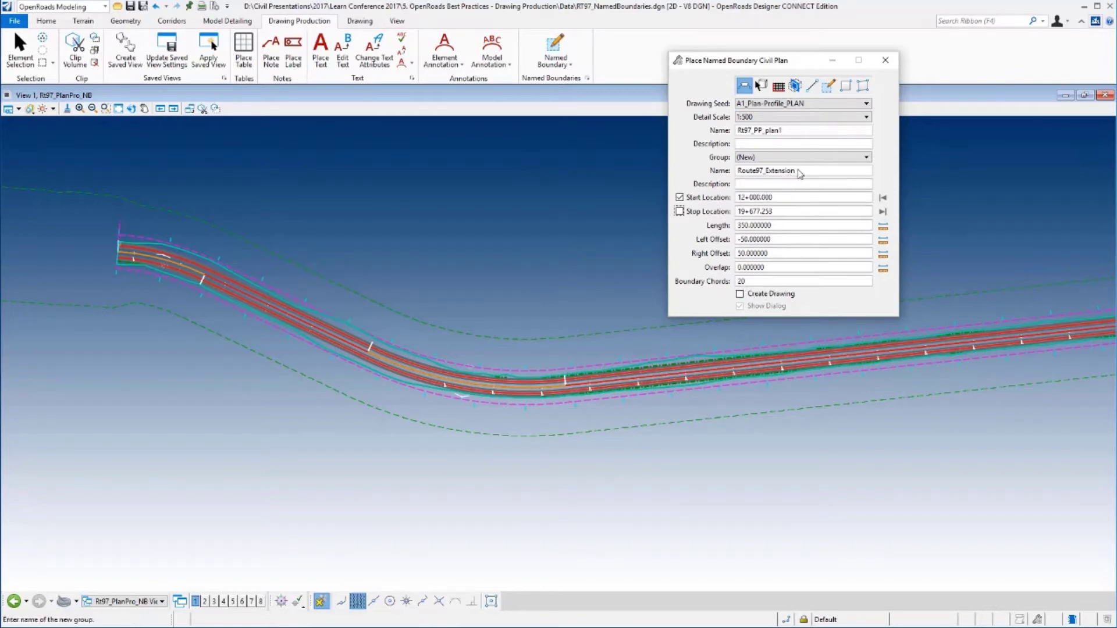
# Name the new boundary group RT_PlanPro and place its plan boundaries along the alignment up to about station 13+364.
pyautogui.click(733, 175)
pyautogui.write('RT')
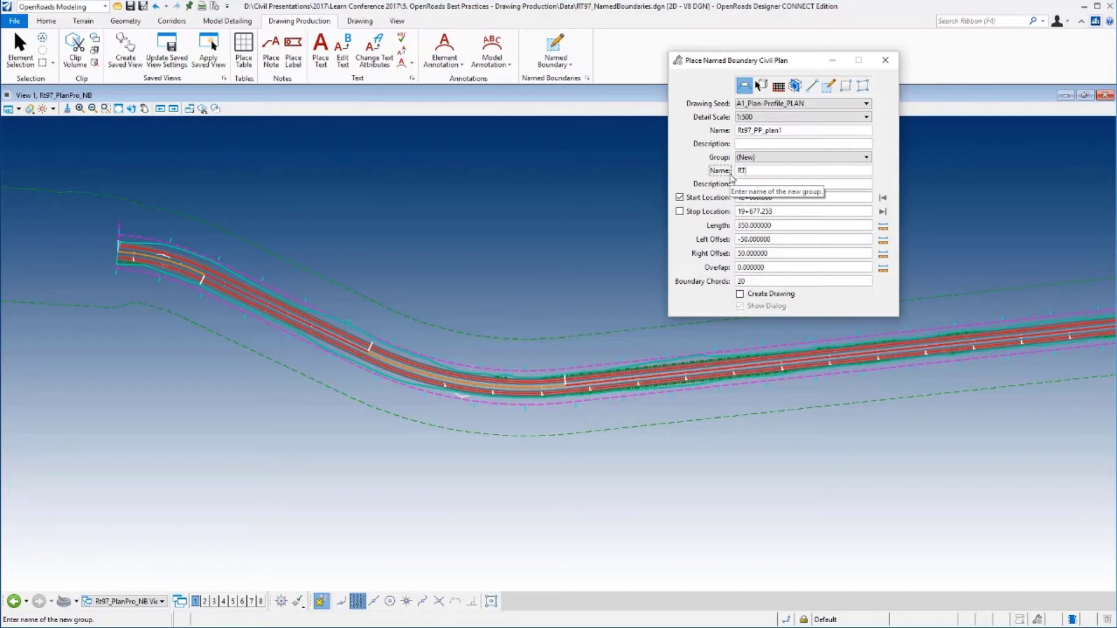
pyautogui.write('_PlanPro')
pyautogui.press('Tab')
pyautogui.click(512, 334)
pyautogui.click(811, 361)
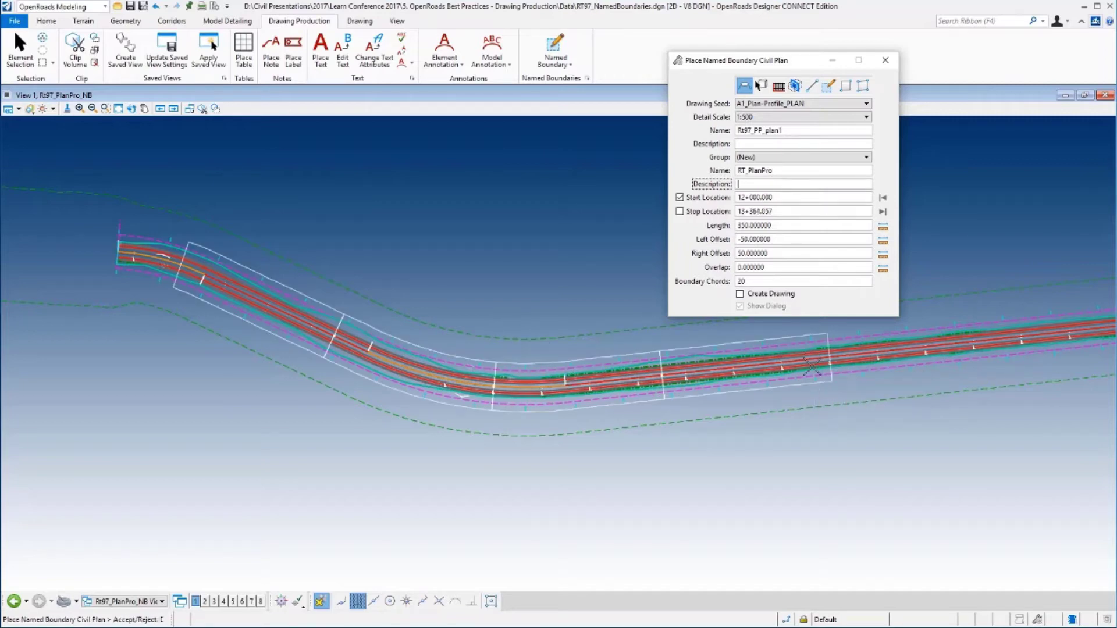
pyautogui.click(752, 414)
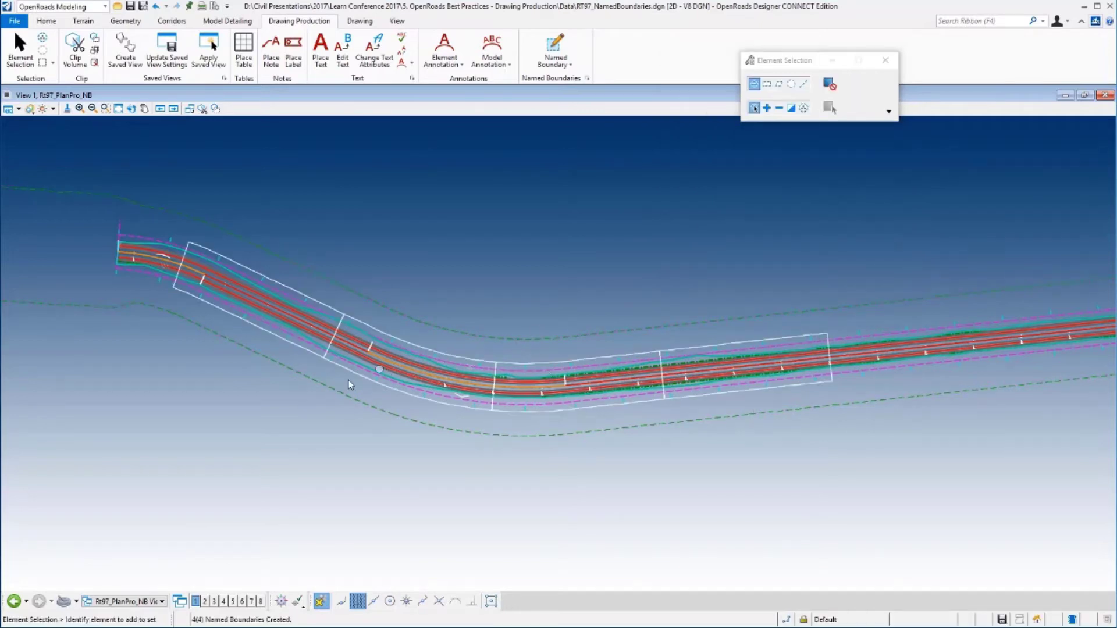
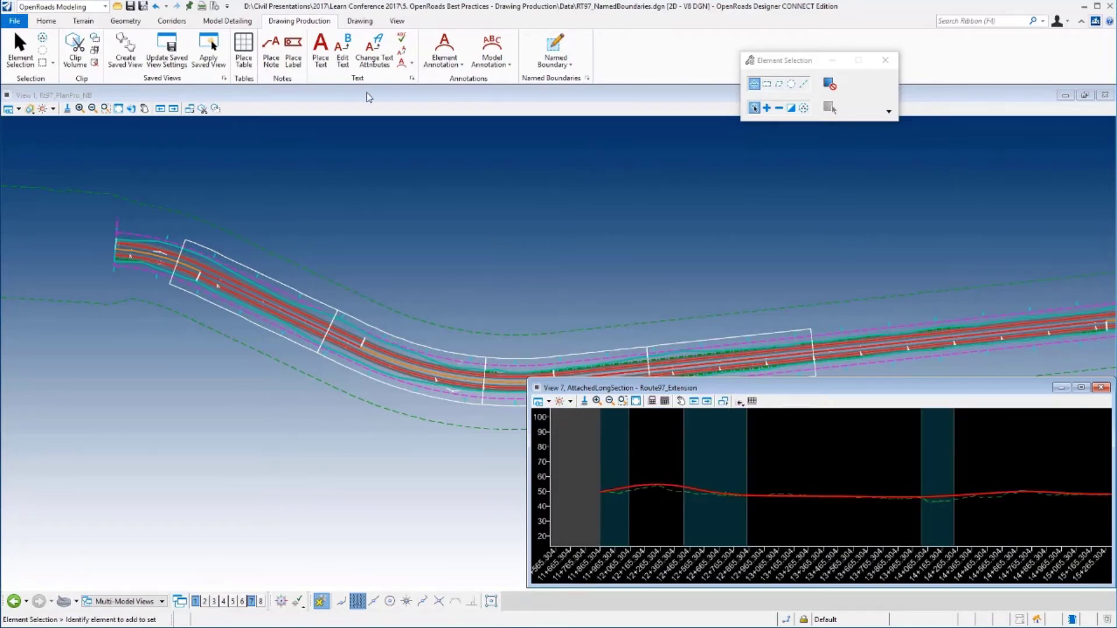
# Start placing a civil profile named boundary with the A1_Plan-Profile_PROFILE drawing seed and a detail scale of 1:500.
pyautogui.click(571, 64)
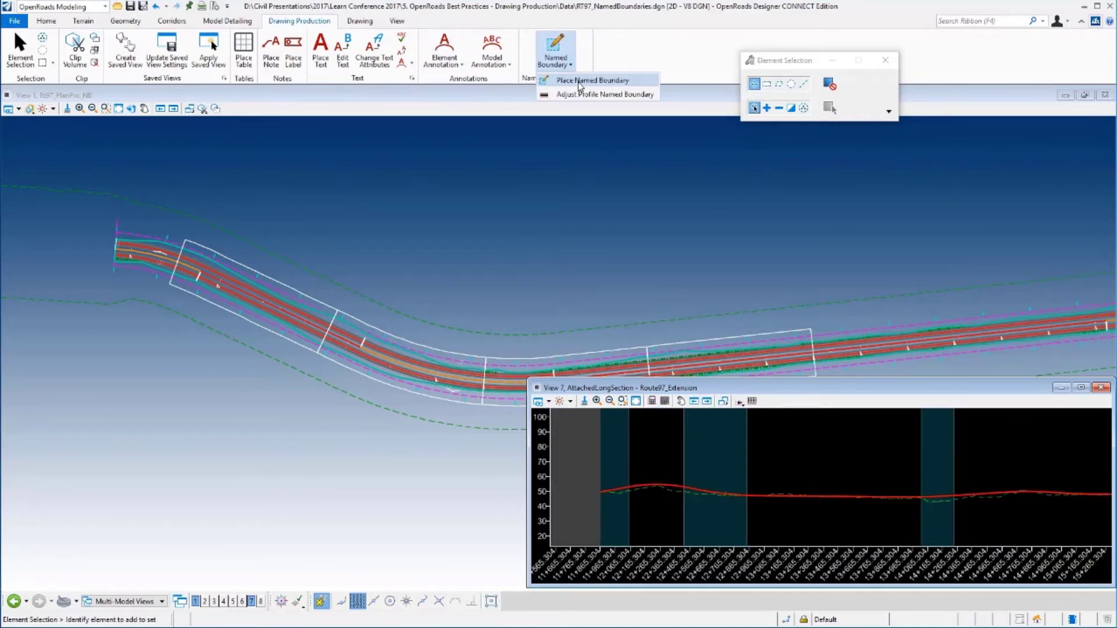
pyautogui.click(576, 81)
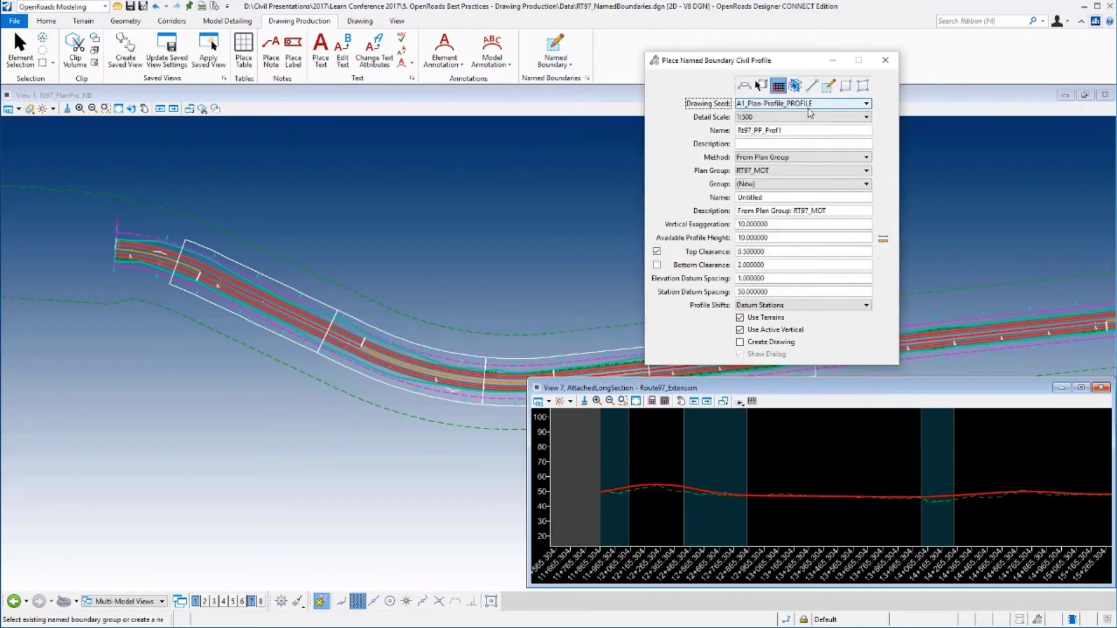
pyautogui.click(803, 104)
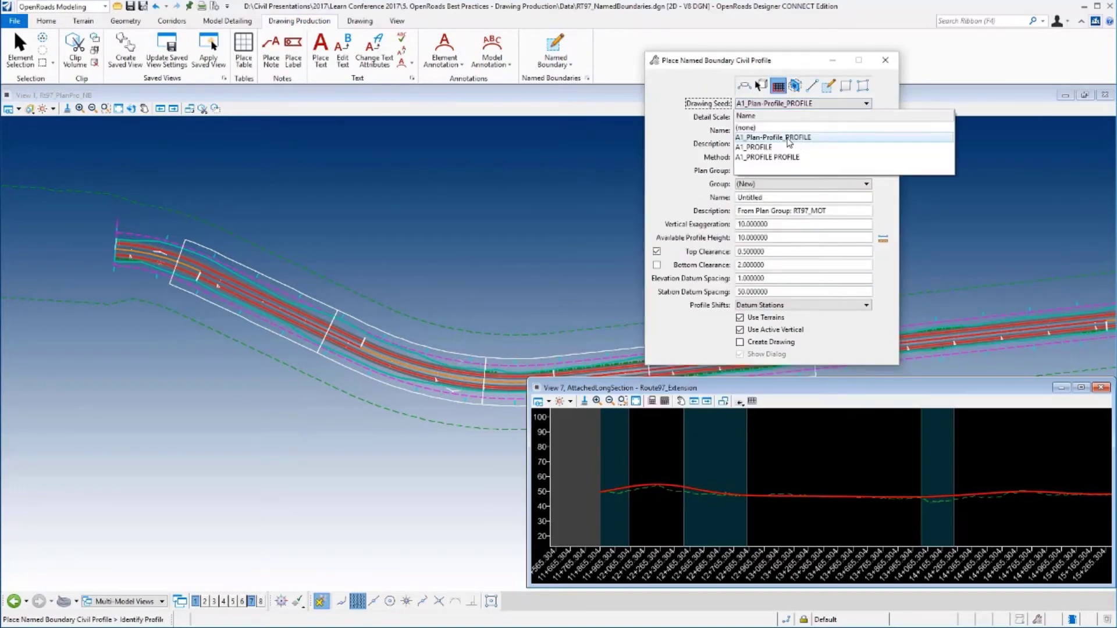
pyautogui.click(786, 137)
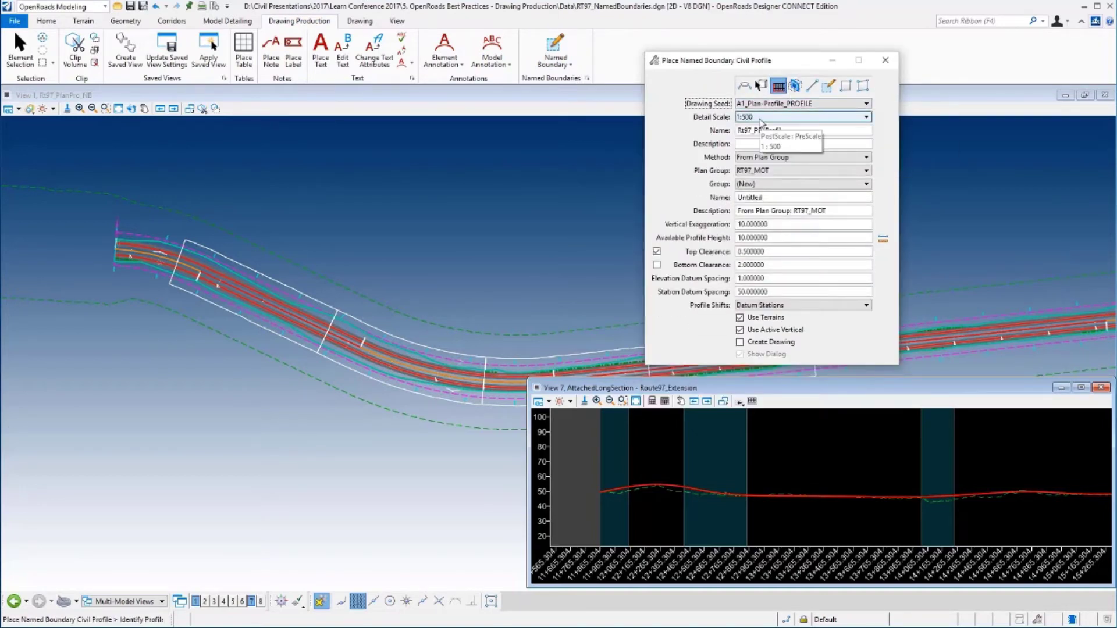
pyautogui.click(760, 119)
pyautogui.click(753, 248)
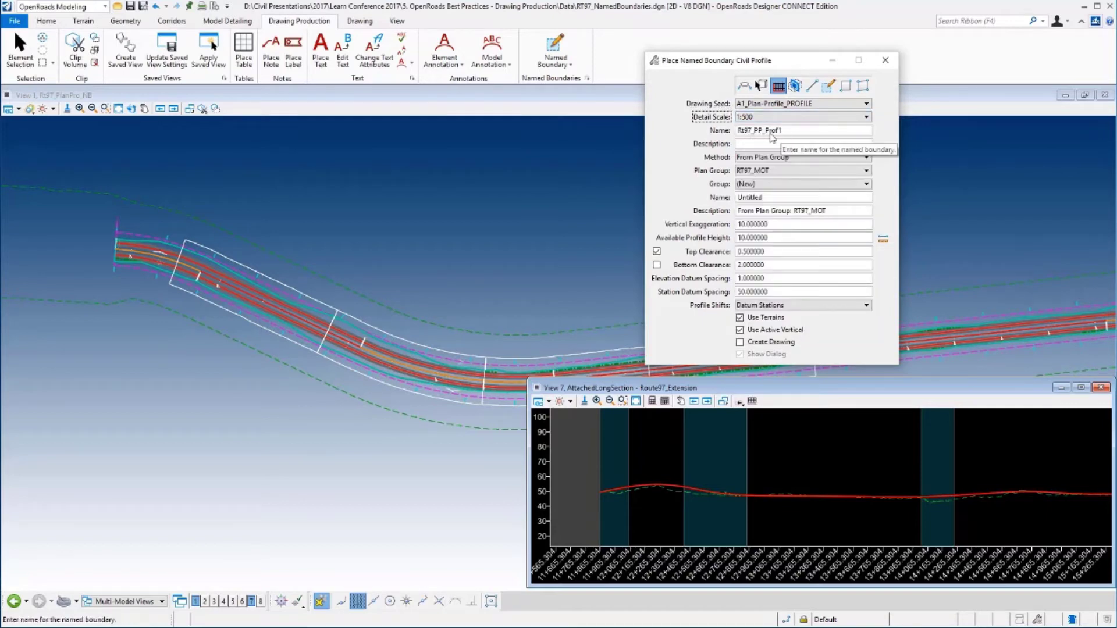
# Base the profile boundaries on the RT_PlanPro plan group using the From Plan Group method.
pyautogui.click(784, 163)
pyautogui.click(776, 181)
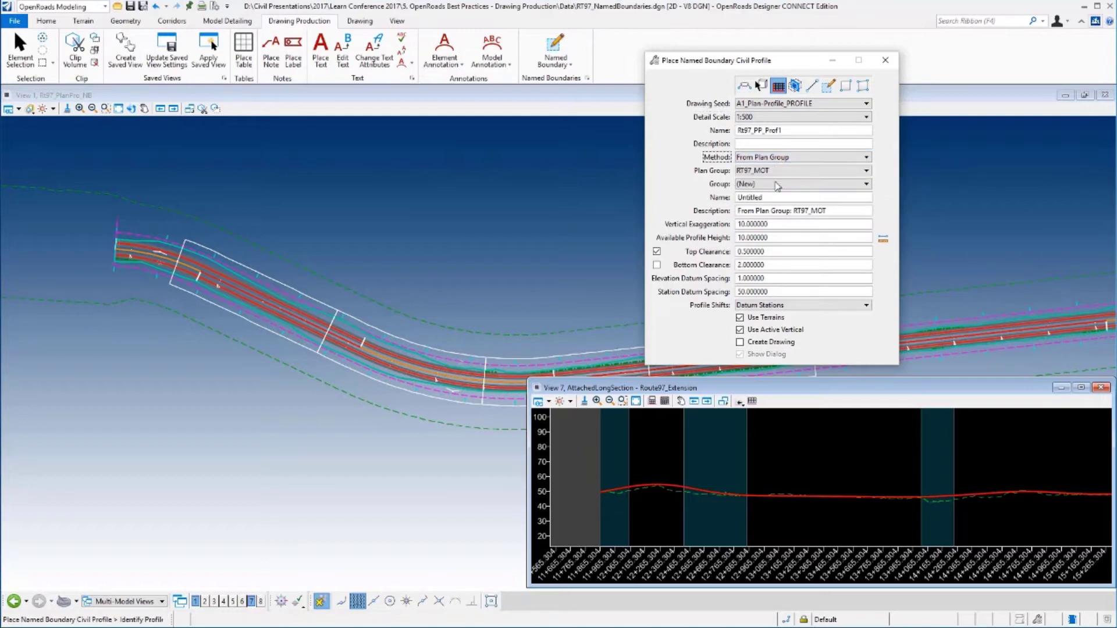
pyautogui.click(866, 172)
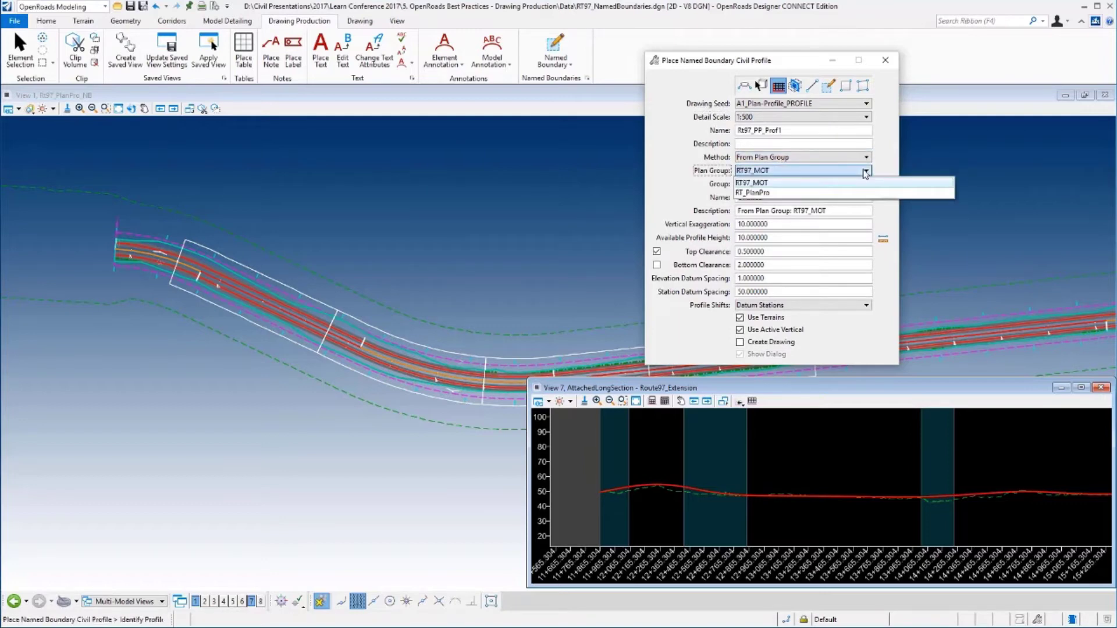
pyautogui.click(763, 194)
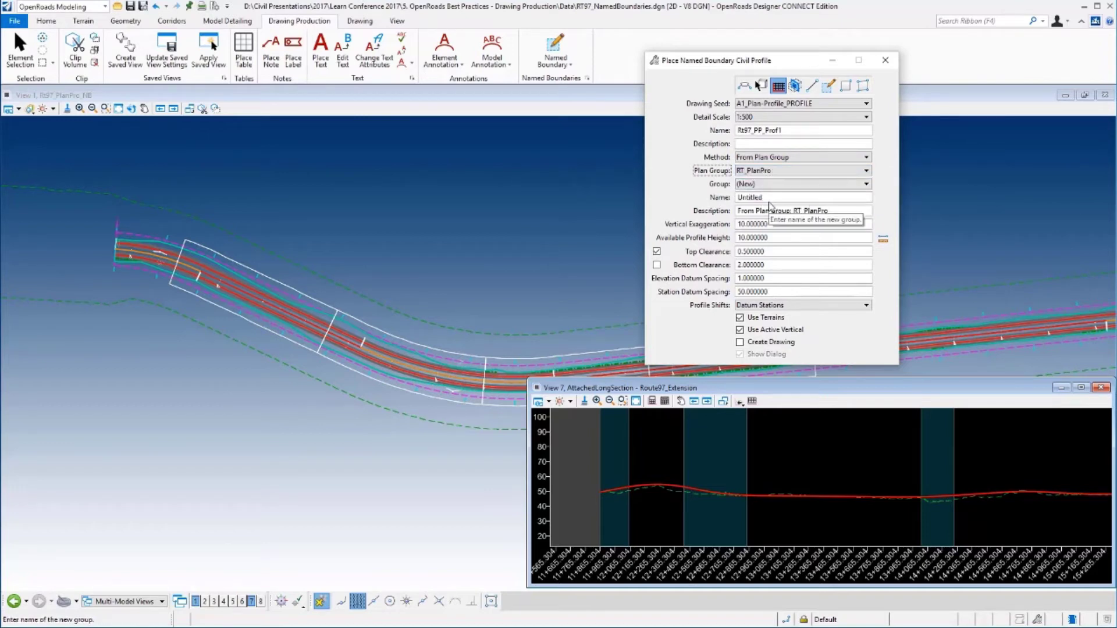
# Enter Rt97_PlanPro_V as the new group name and place the profile boundaries in the Route97_Extension profile view.
pyautogui.click(719, 199)
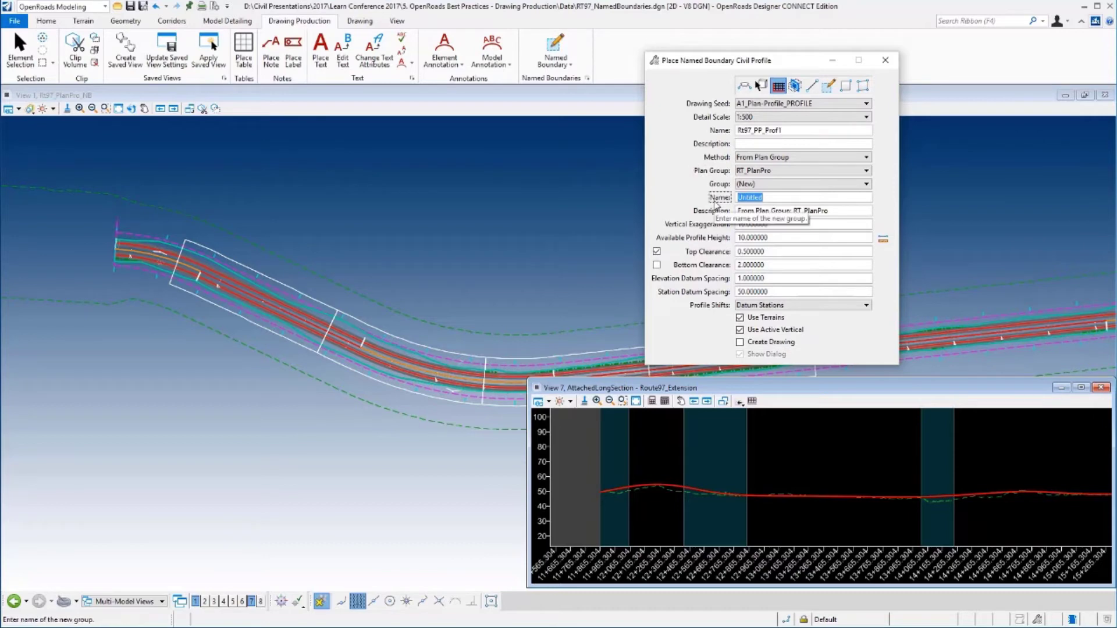
pyautogui.write('Rt97_PlanPro_V')
pyautogui.press('Tab')
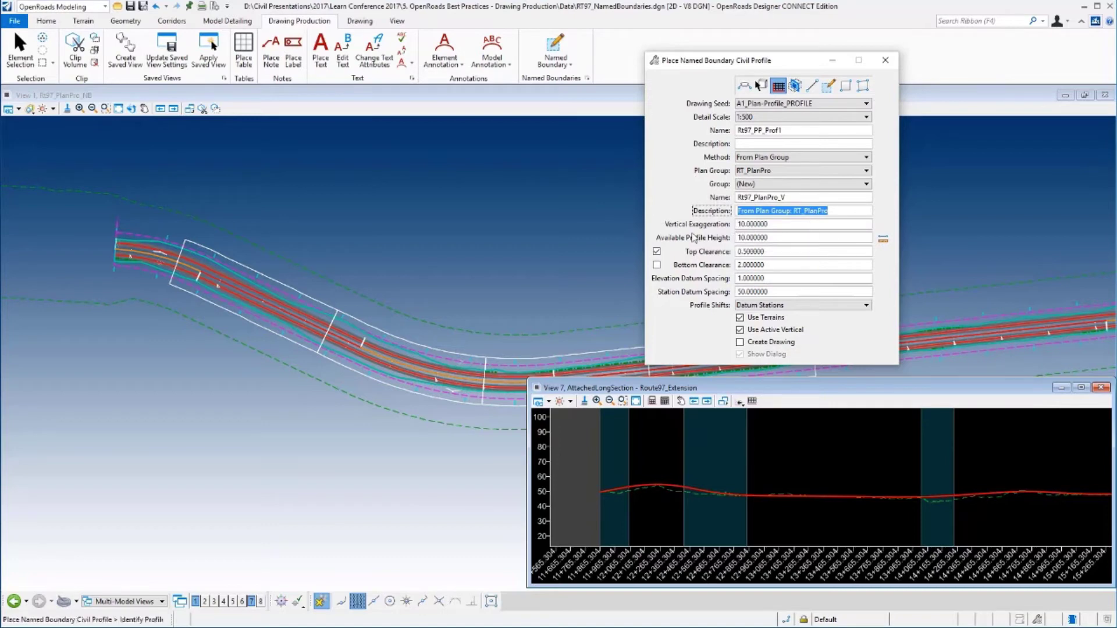
pyautogui.click(641, 462)
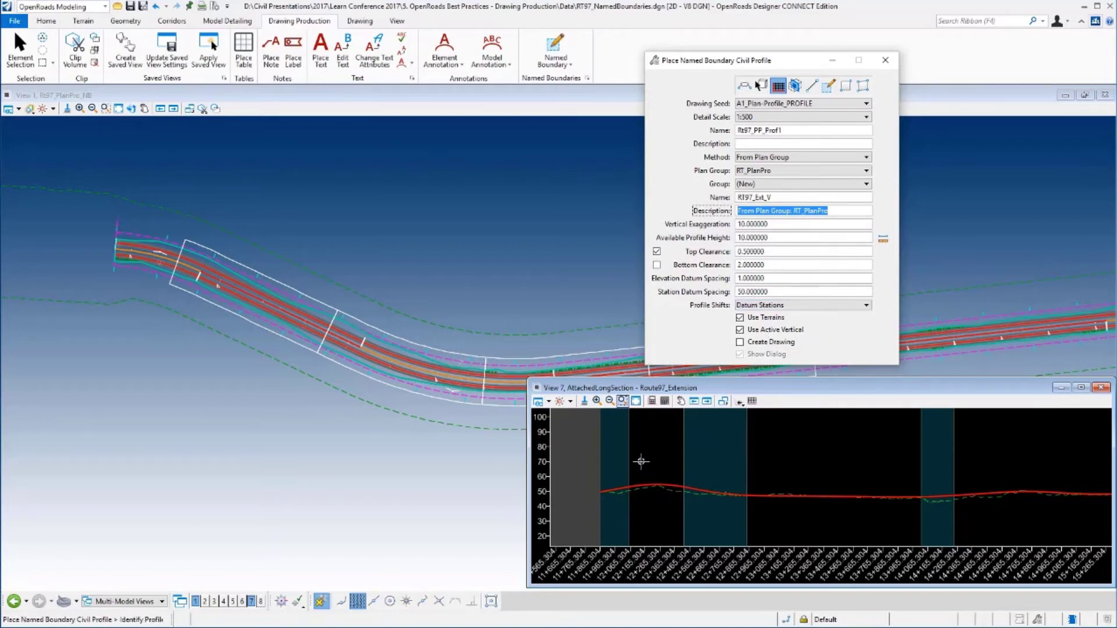
pyautogui.click(706, 459)
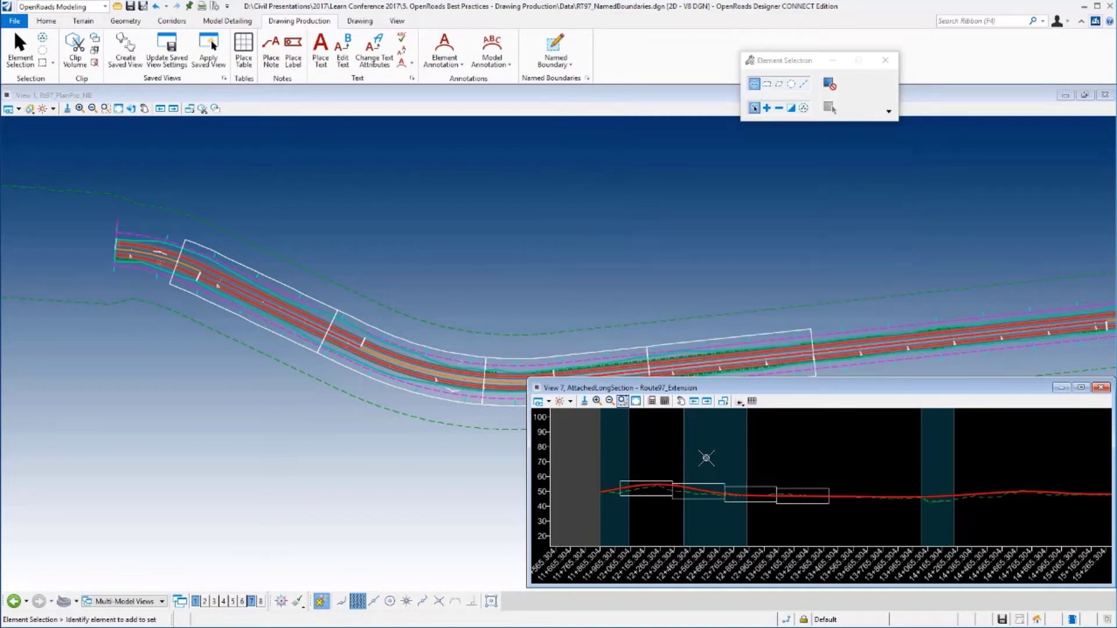
# Close the Route97_Extension profile view and open the Rt97_MOT_NB model to check its plan boundaries.
pyautogui.moveTo(1004, 387); pyautogui.dragTo(919, 383)
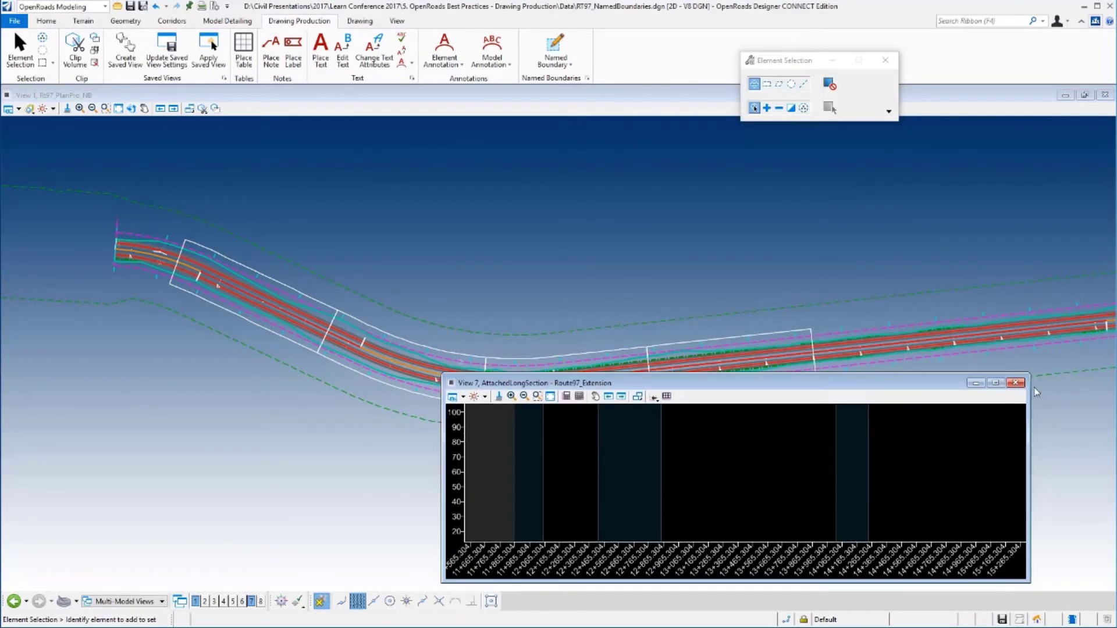
pyautogui.click(1019, 382)
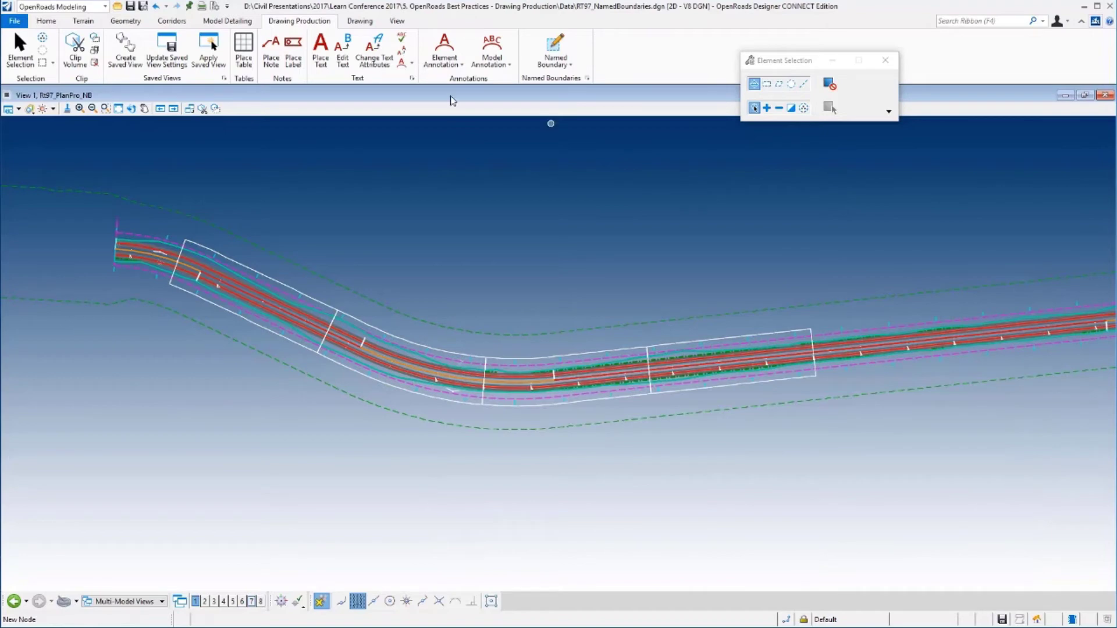
pyautogui.click(46, 22)
pyautogui.click(279, 50)
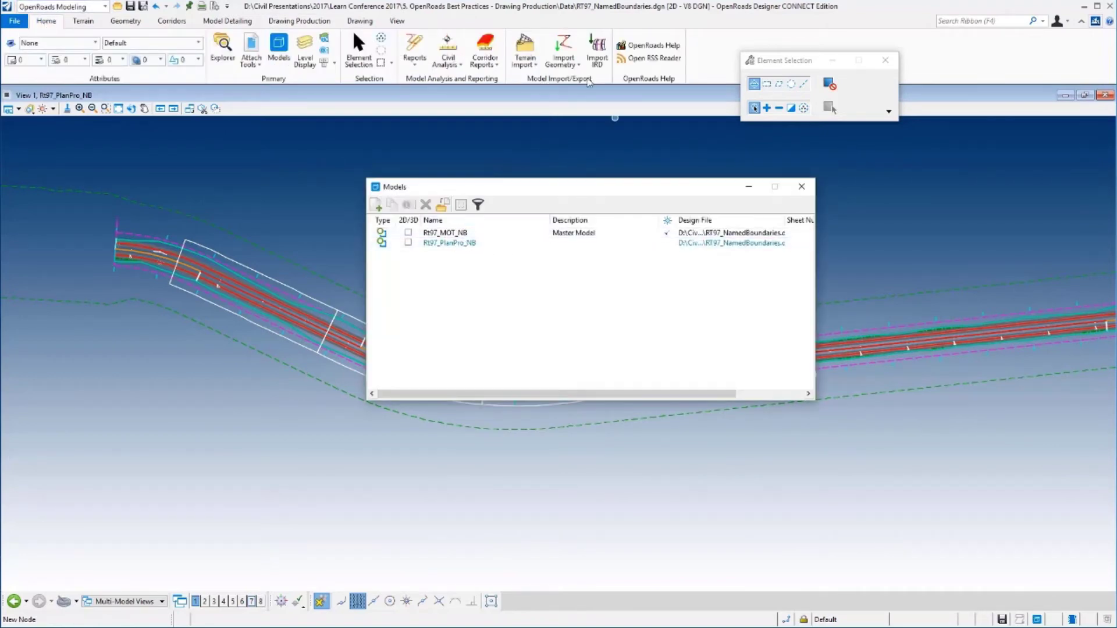
pyautogui.doubleClick(457, 233)
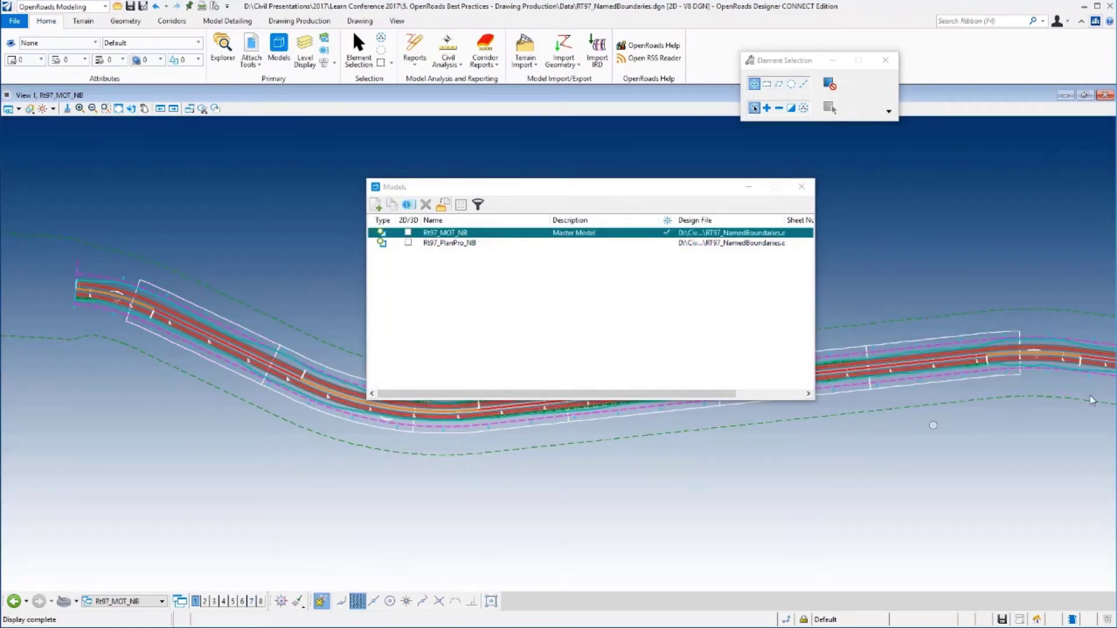
# Switch back to the Rt97_PlanPro_NB model and close both the model list and the extra View 7 window.
pyautogui.doubleClick(454, 244)
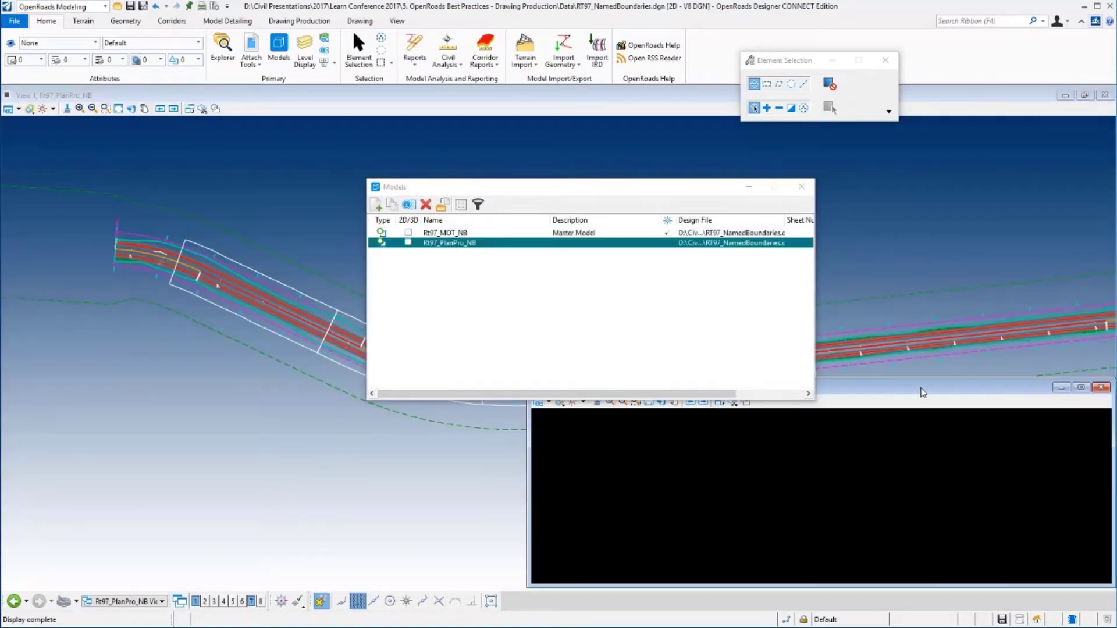
pyautogui.moveTo(656, 190); pyautogui.dragTo(619, 174)
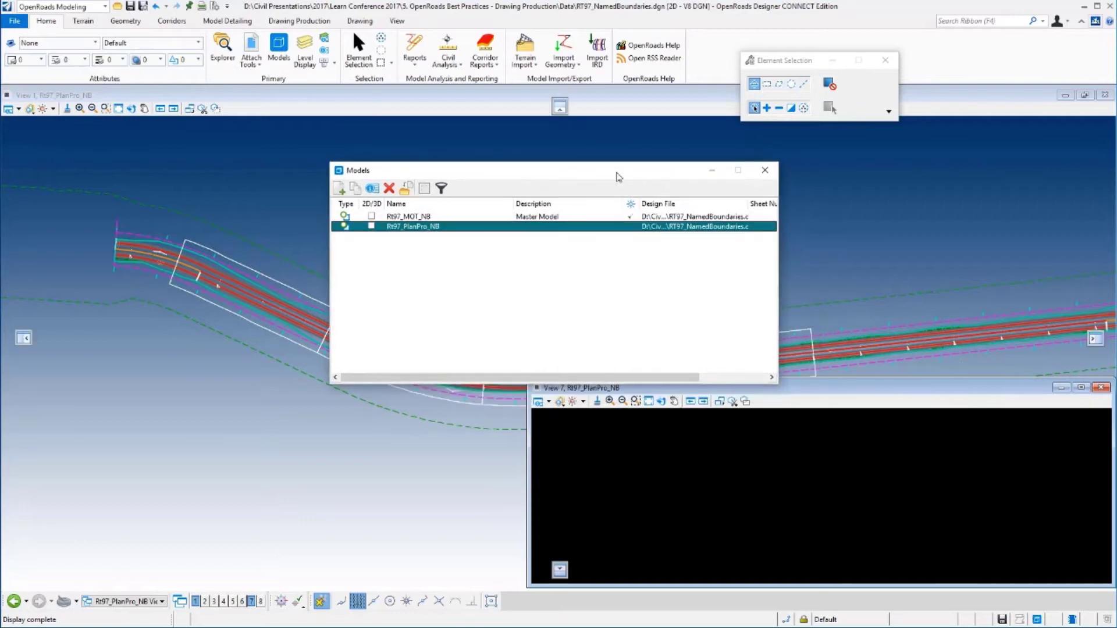
pyautogui.click(766, 173)
pyautogui.click(1101, 388)
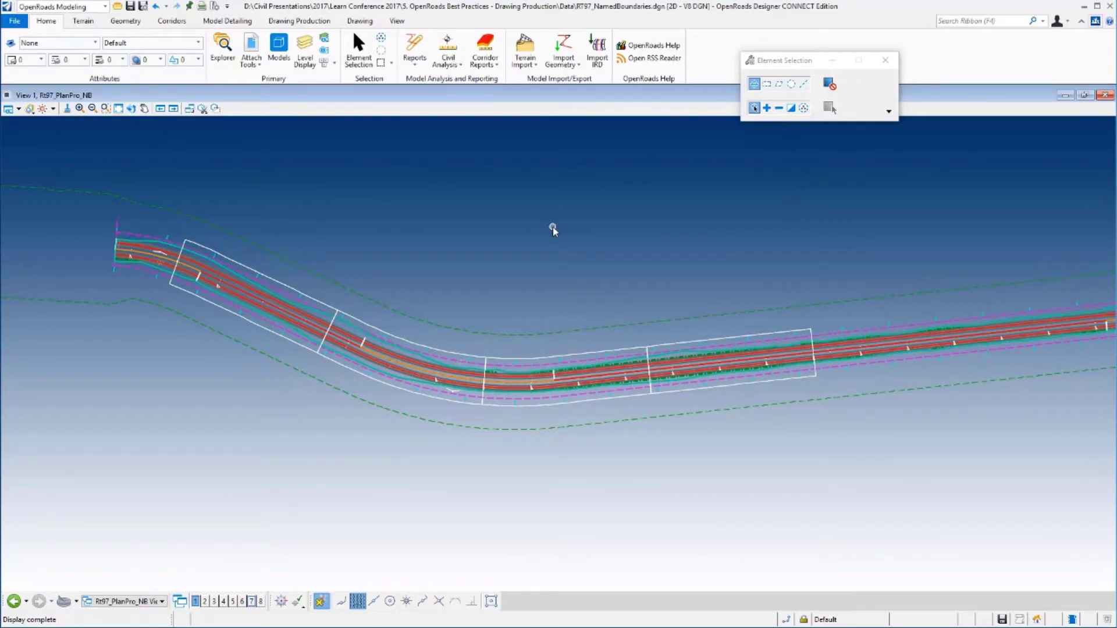
# Create a new design file named Rt97_MOT_Sheets in the Data folder using the Seed2D-IHL.dgn seed.
pyautogui.click(14, 21)
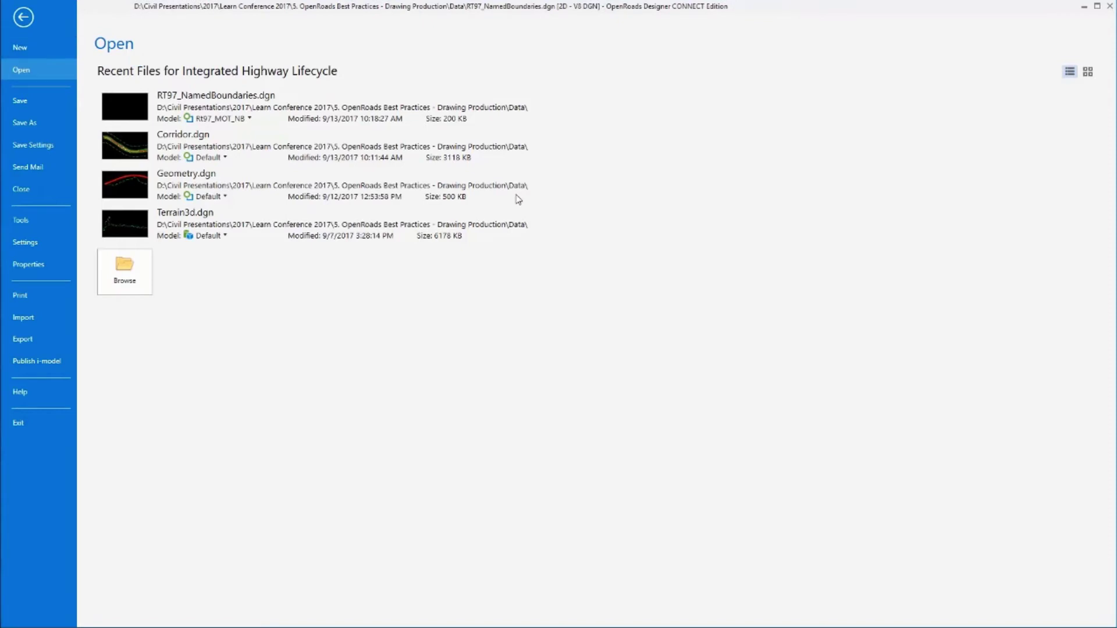
pyautogui.hotkey('ctrl', 'n')
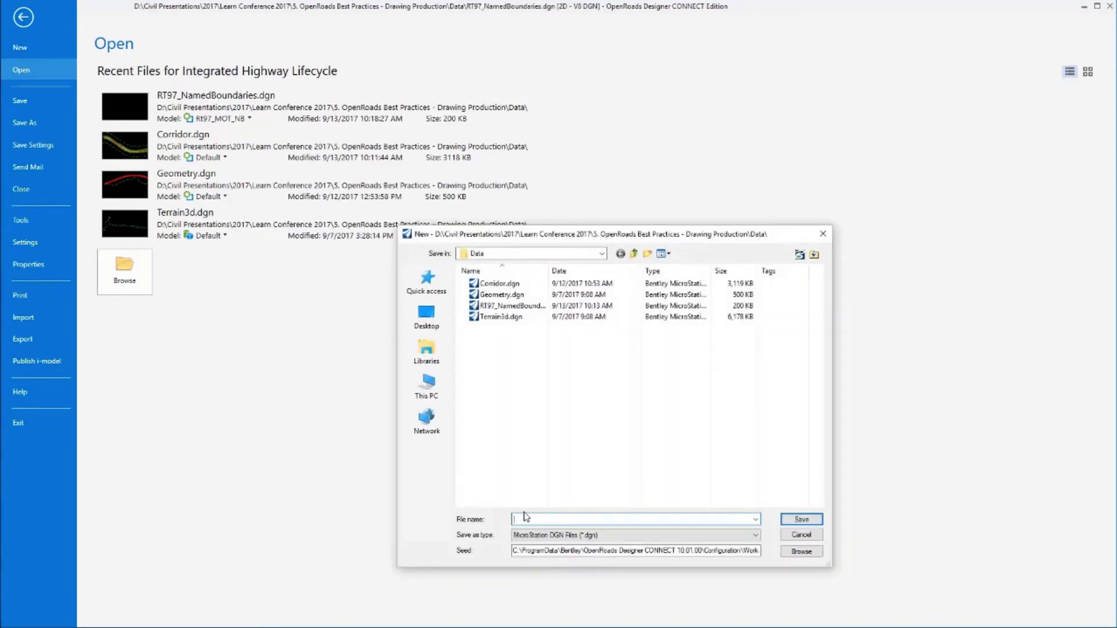
pyautogui.write('RT97_')
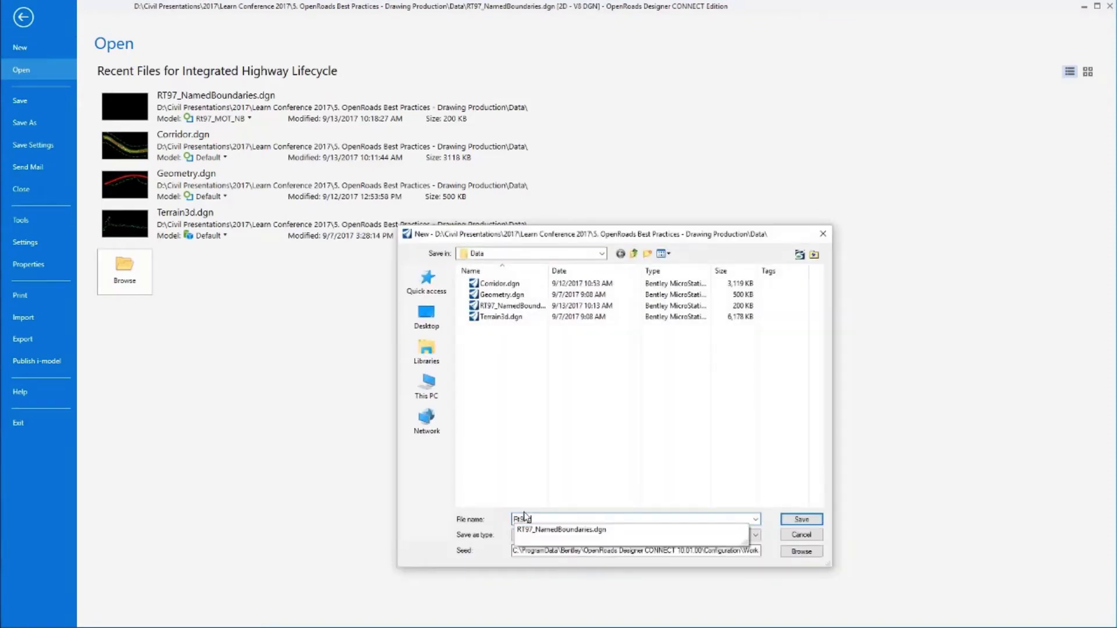
pyautogui.write('MOT_Sheet')
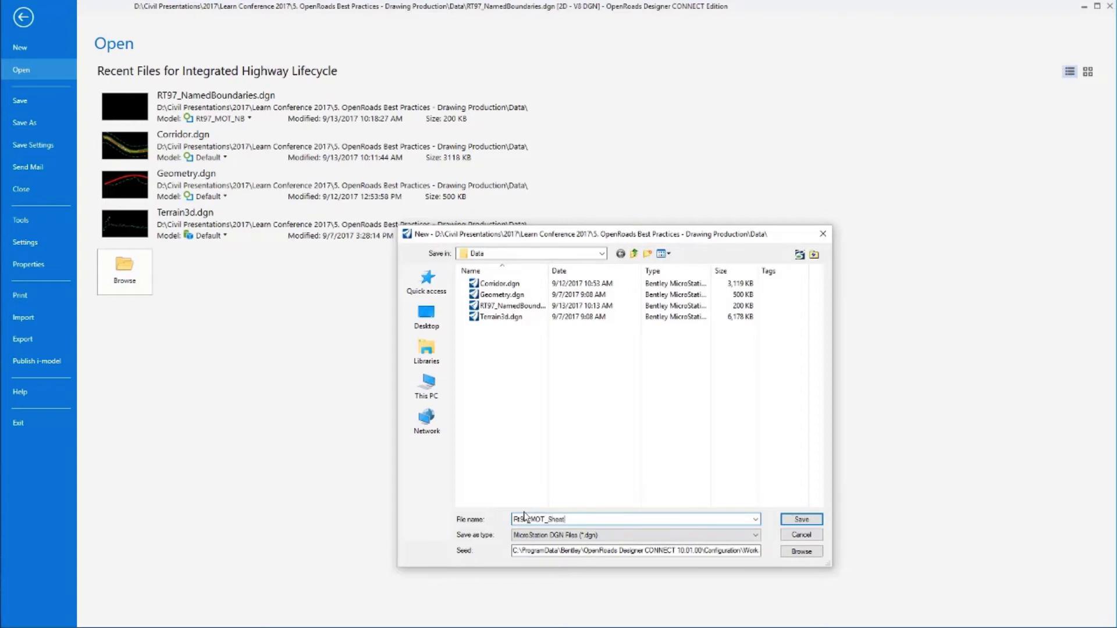
pyautogui.write('s')
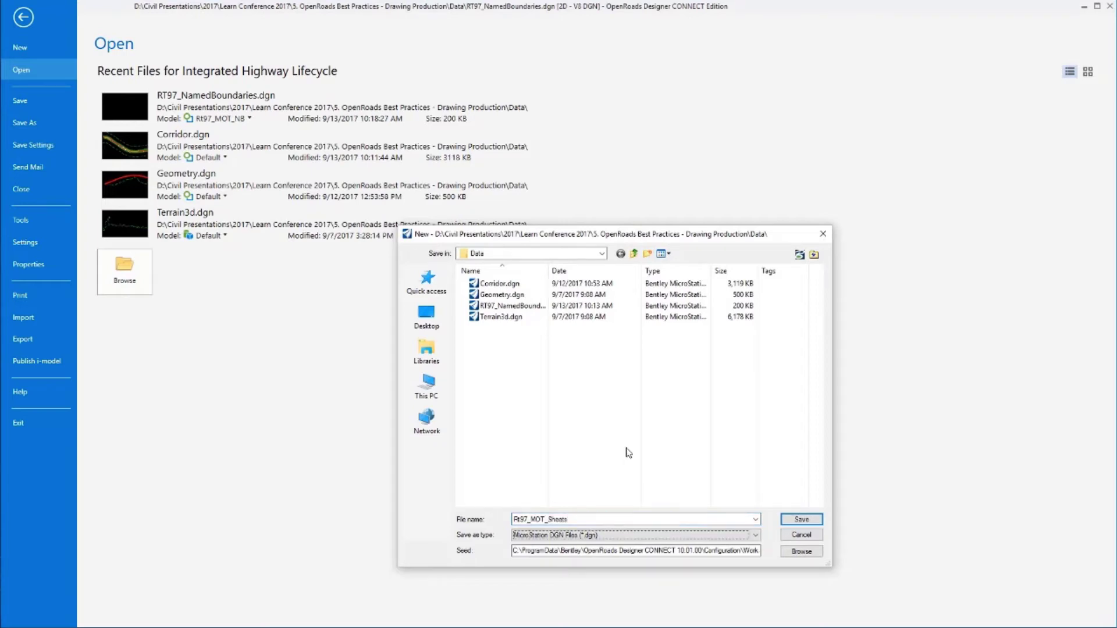
pyautogui.click(803, 552)
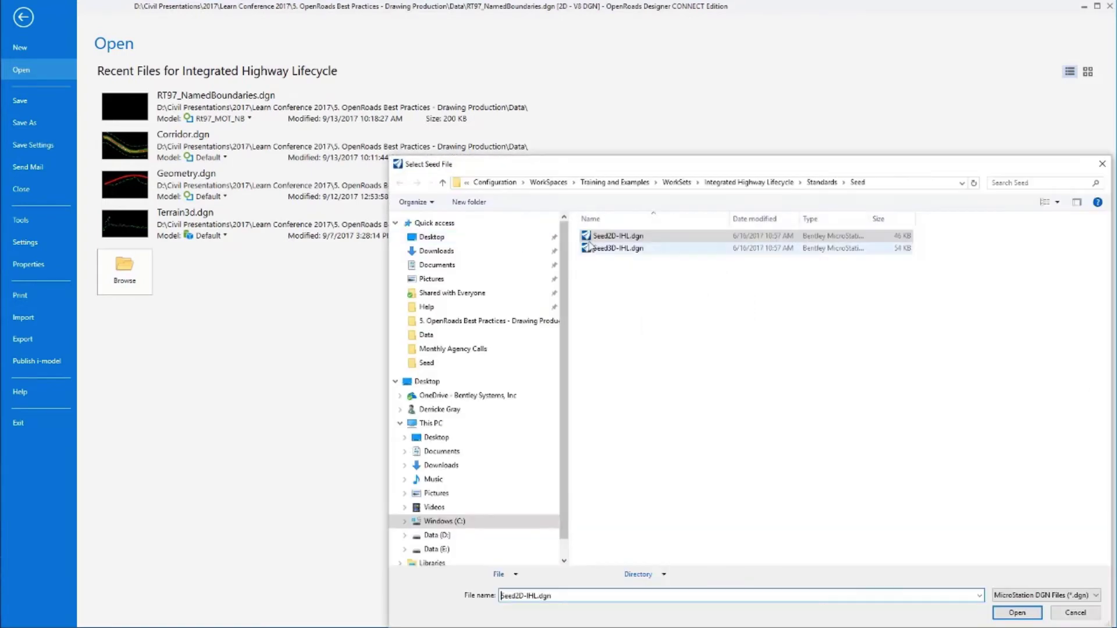
pyautogui.press('Return')
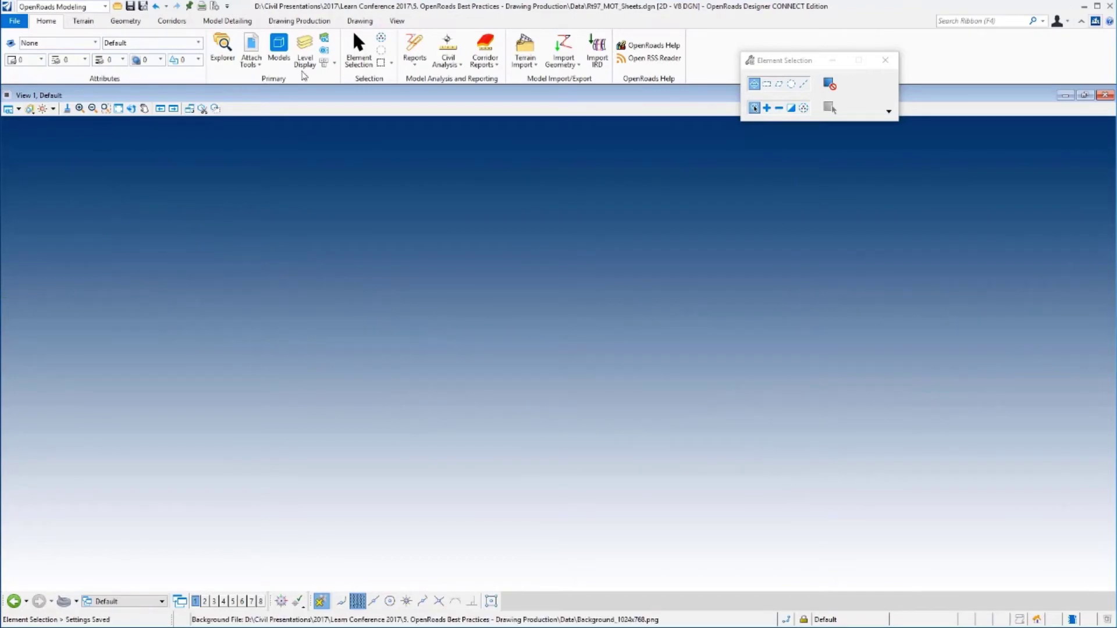
# Attach Corridor.dgn, Geometry.dgn and Terrain3d.dgn as references with Coincident - World orientation.
pyautogui.click(251, 47)
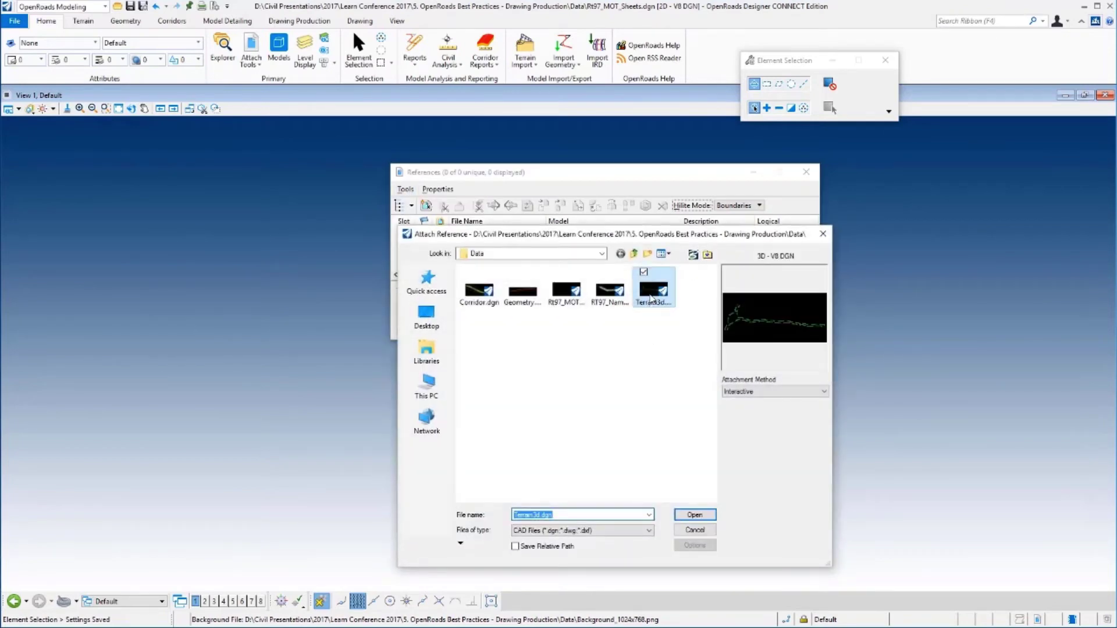
pyautogui.keyDown('ctrl'); pyautogui.click(523, 290); pyautogui.keyUp('ctrl')
pyautogui.keyDown('ctrl'); pyautogui.click(478, 290); pyautogui.keyUp('ctrl')
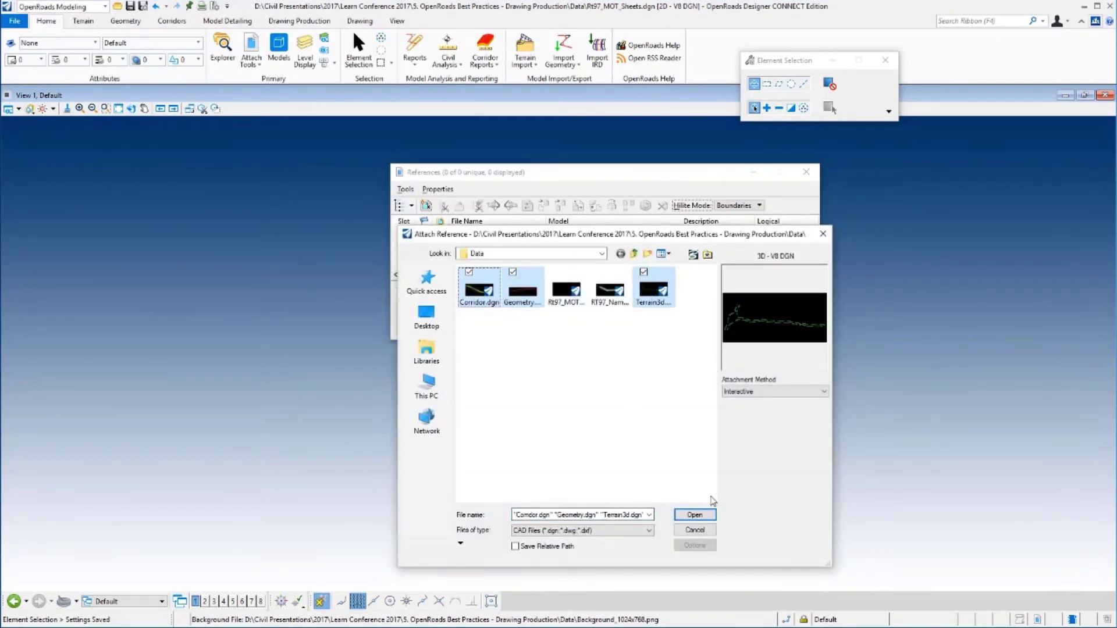
pyautogui.click(695, 515)
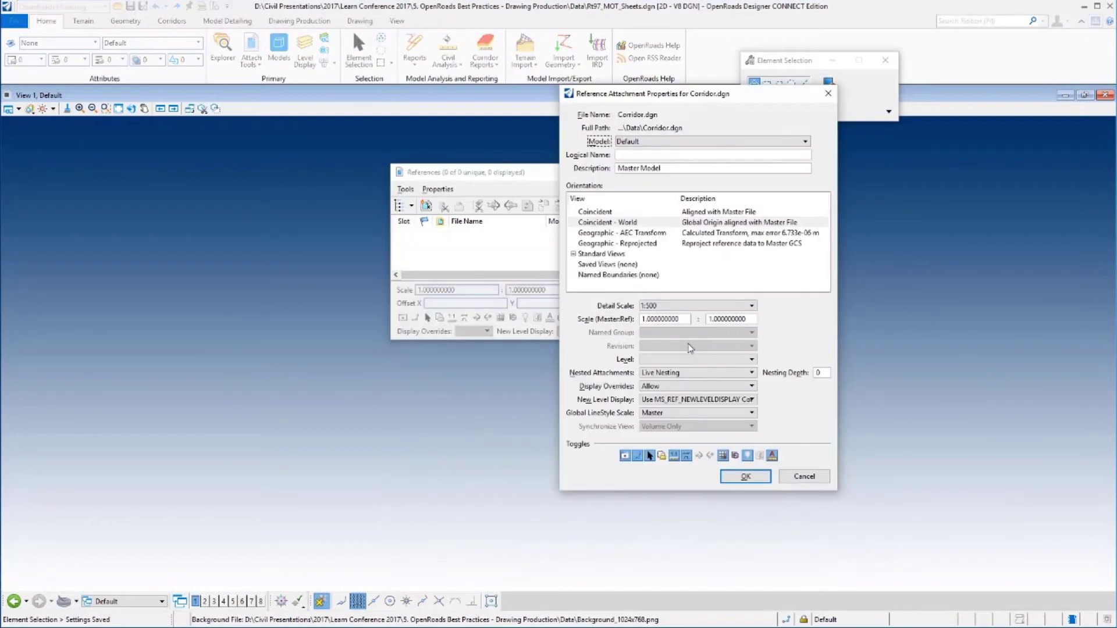
pyautogui.click(749, 478)
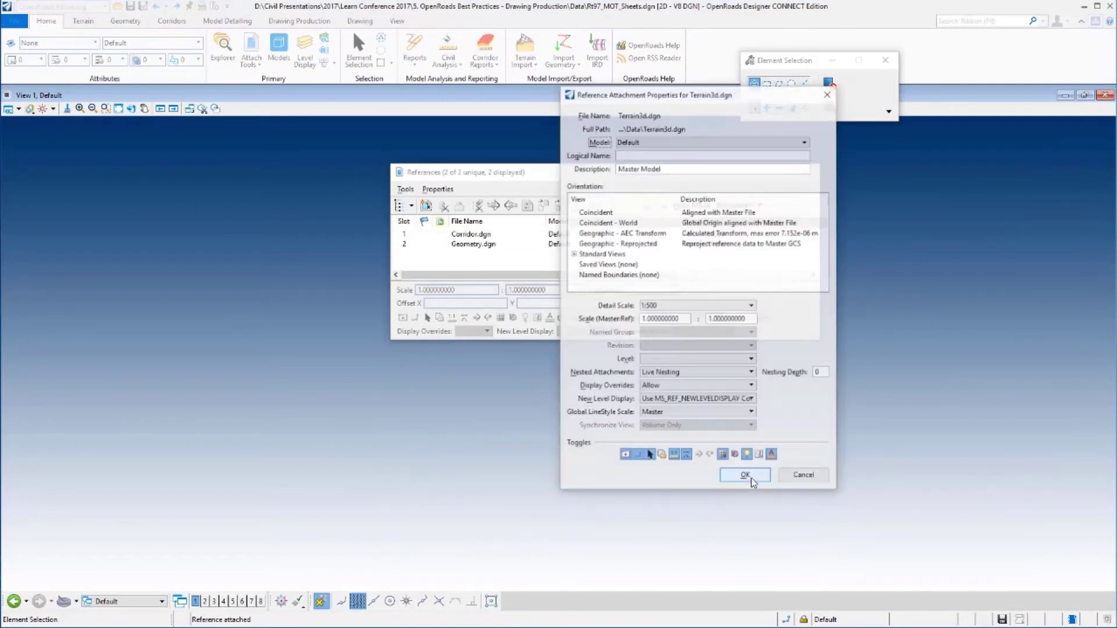
pyautogui.click(751, 474)
pyautogui.click(804, 173)
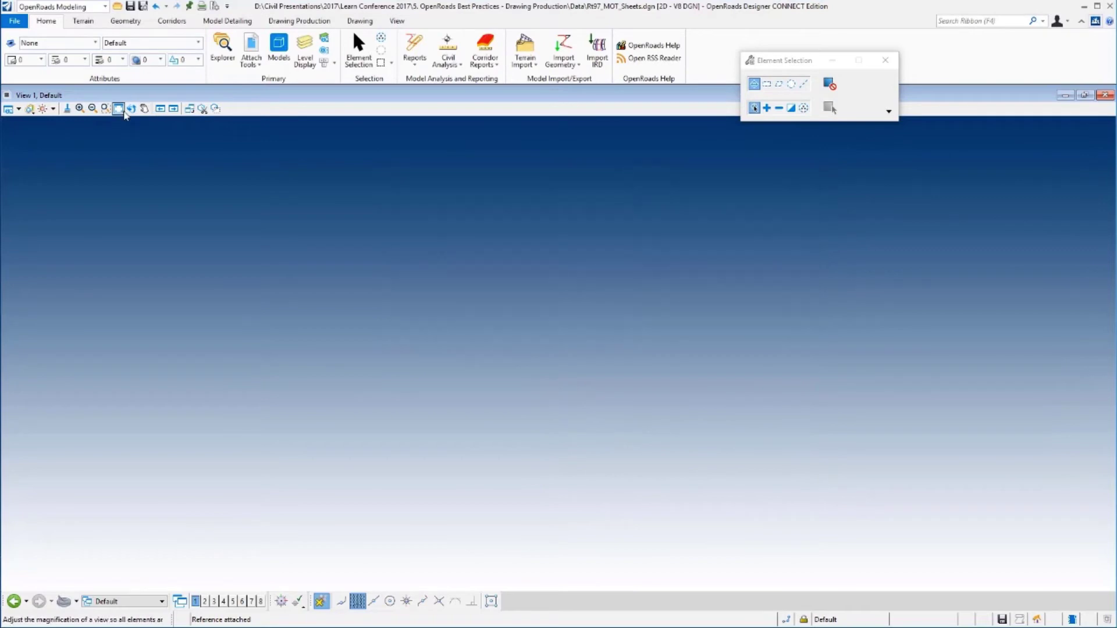
pyautogui.click(118, 108)
pyautogui.click(261, 388)
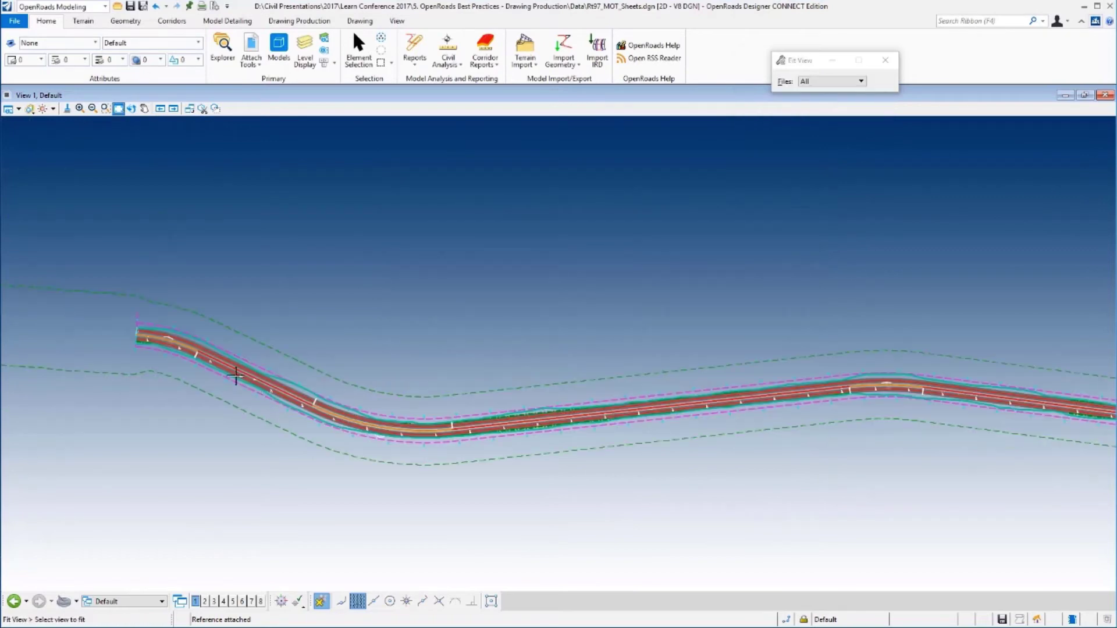
pyautogui.rightClick(319, 304)
# Attach the Rt97_MOT_NB model of RT97_NamedBoundaries.dgn as a reference with Coincident - World orientation.
pyautogui.click(260, 60)
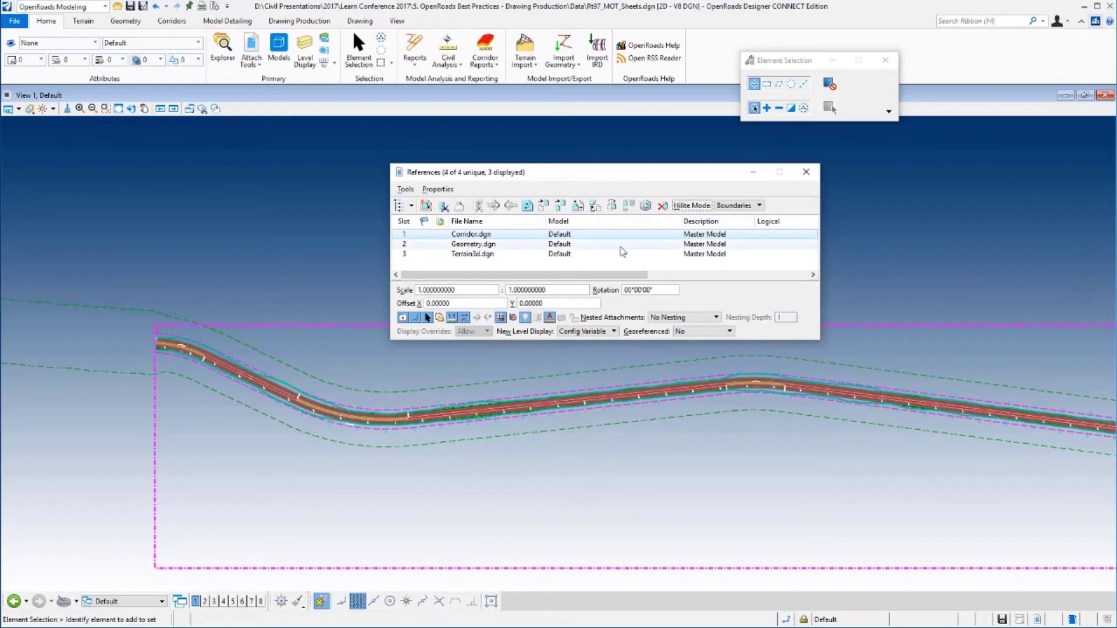
pyautogui.click(406, 189)
pyautogui.click(414, 215)
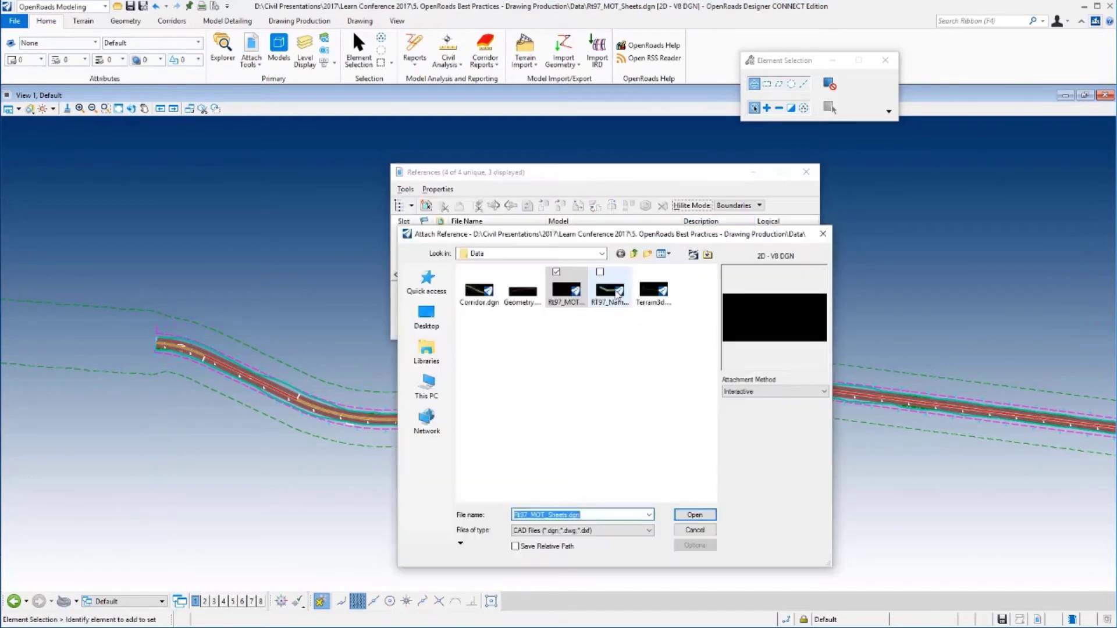
pyautogui.doubleClick(615, 294)
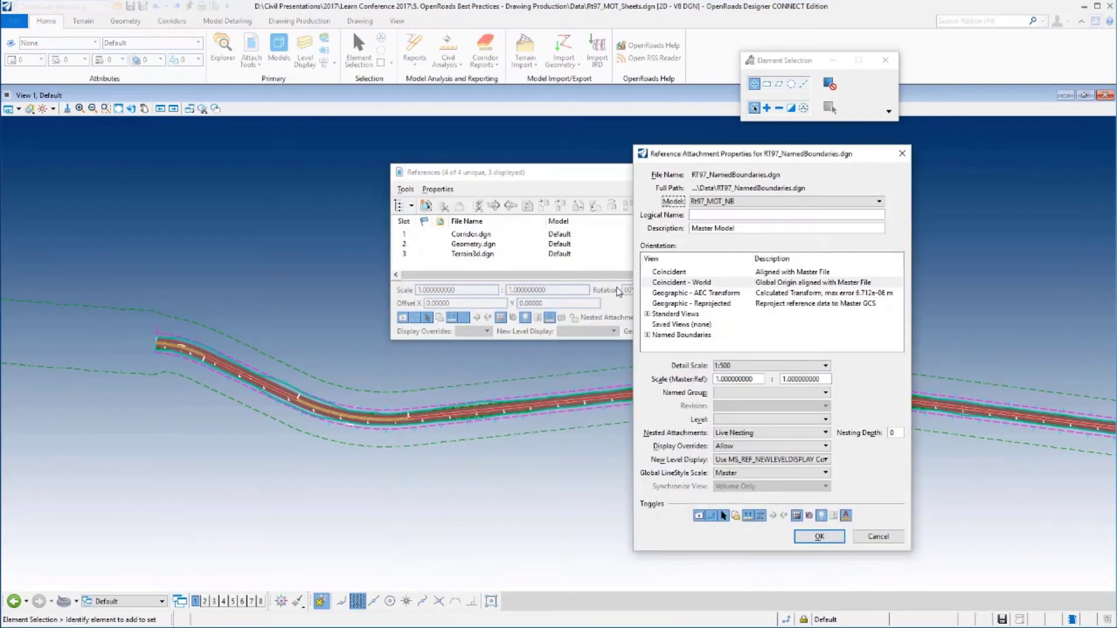
pyautogui.click(770, 202)
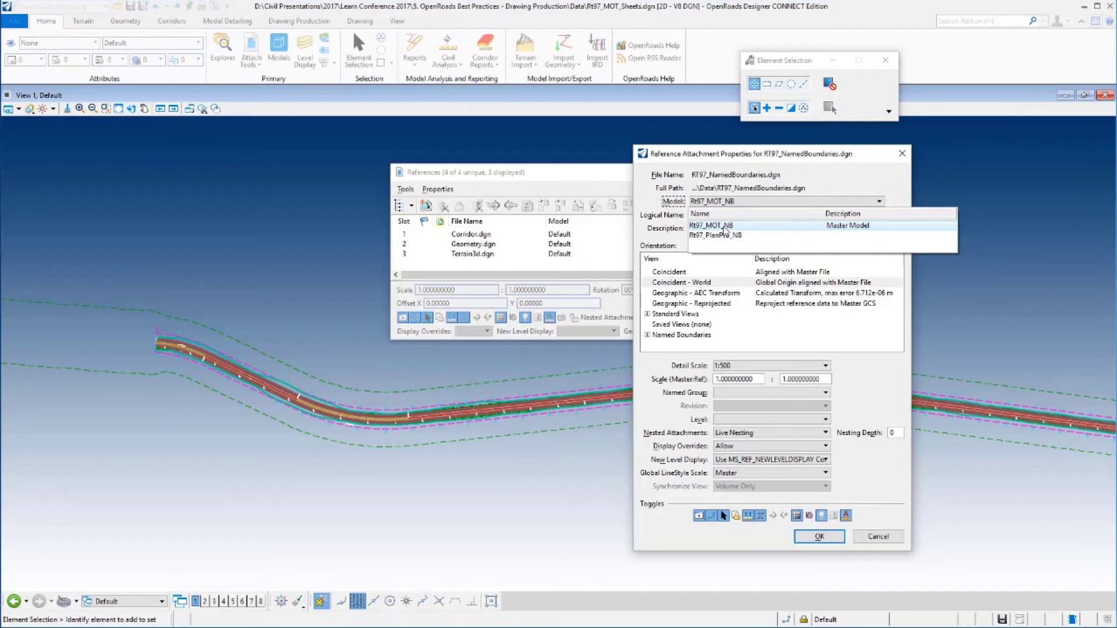
pyautogui.click(724, 227)
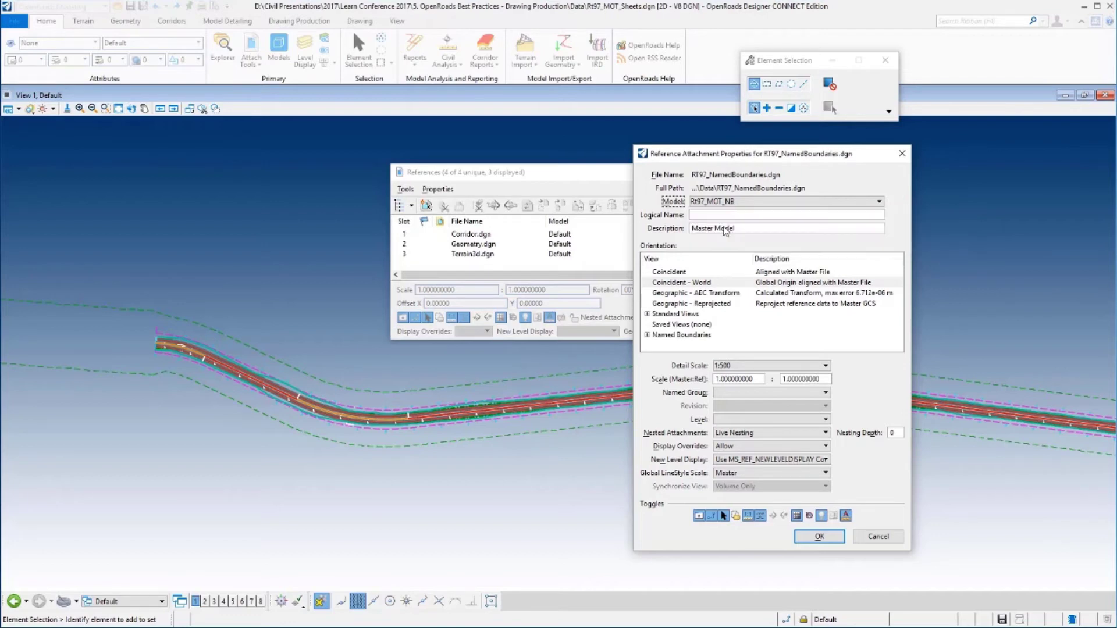
pyautogui.click(820, 535)
pyautogui.click(807, 172)
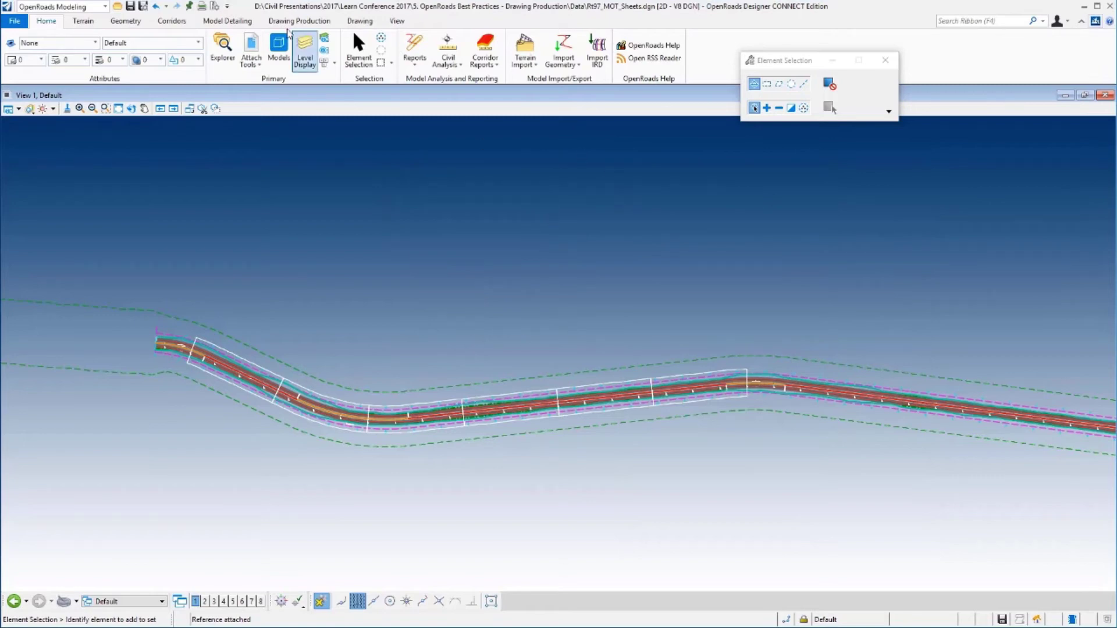
# Open the named boundaries manager and expand the plan groups to select the RT97_MOT group.
pyautogui.click(299, 21)
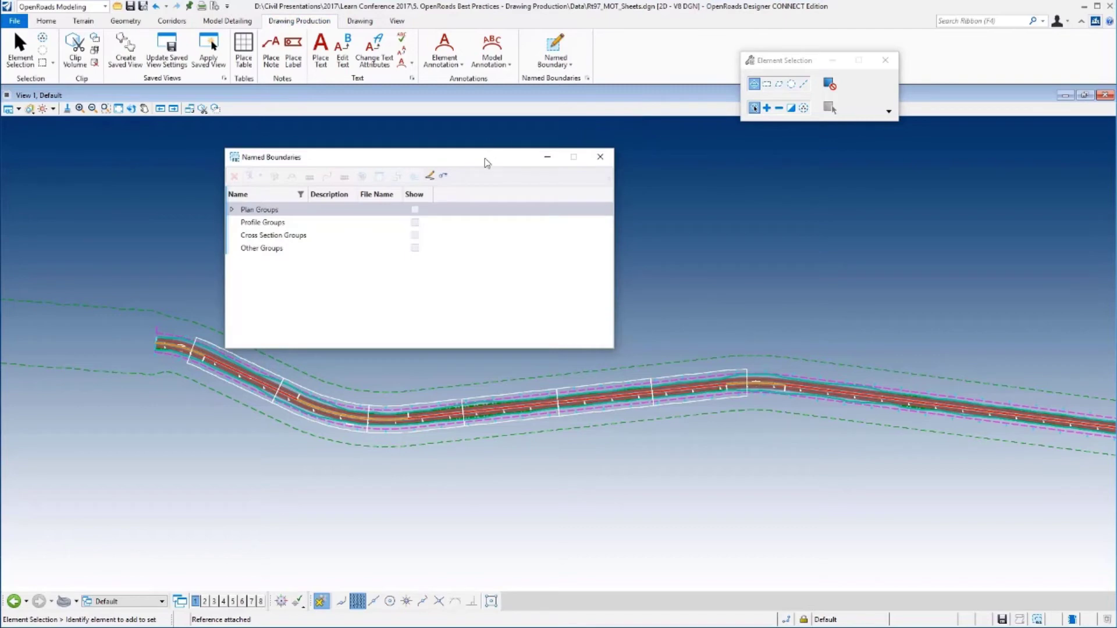
pyautogui.click(279, 198)
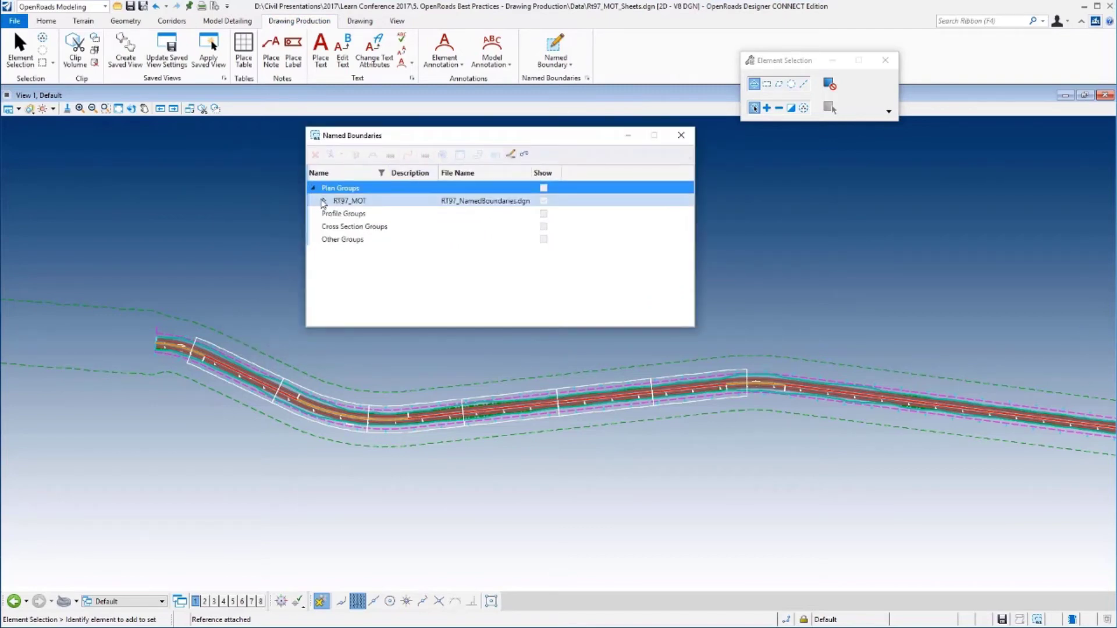
pyautogui.click(324, 201)
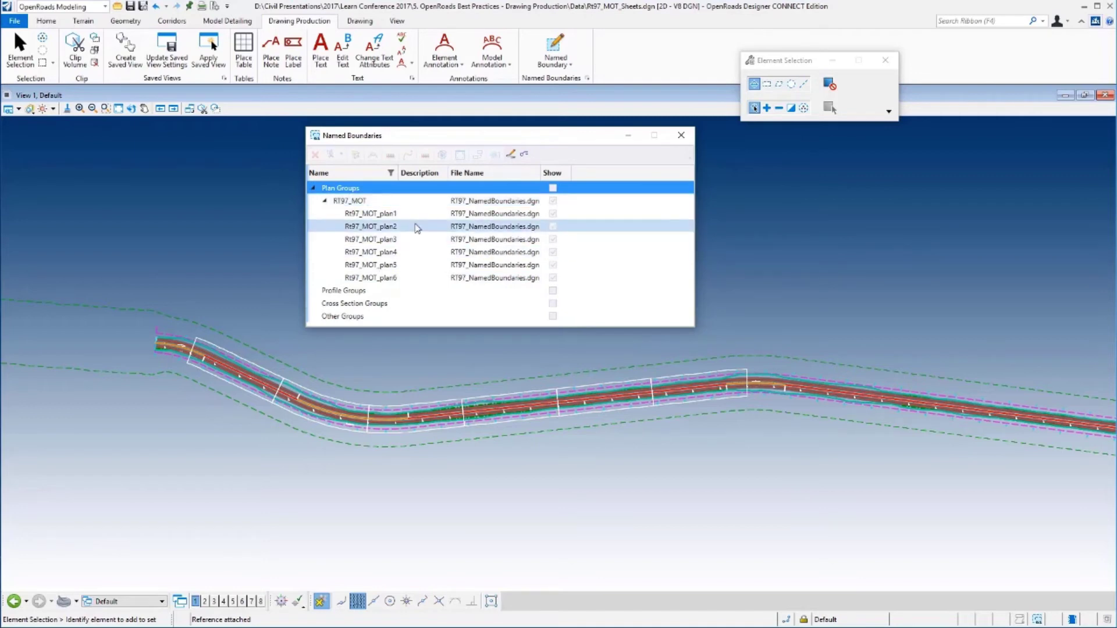
pyautogui.click(361, 202)
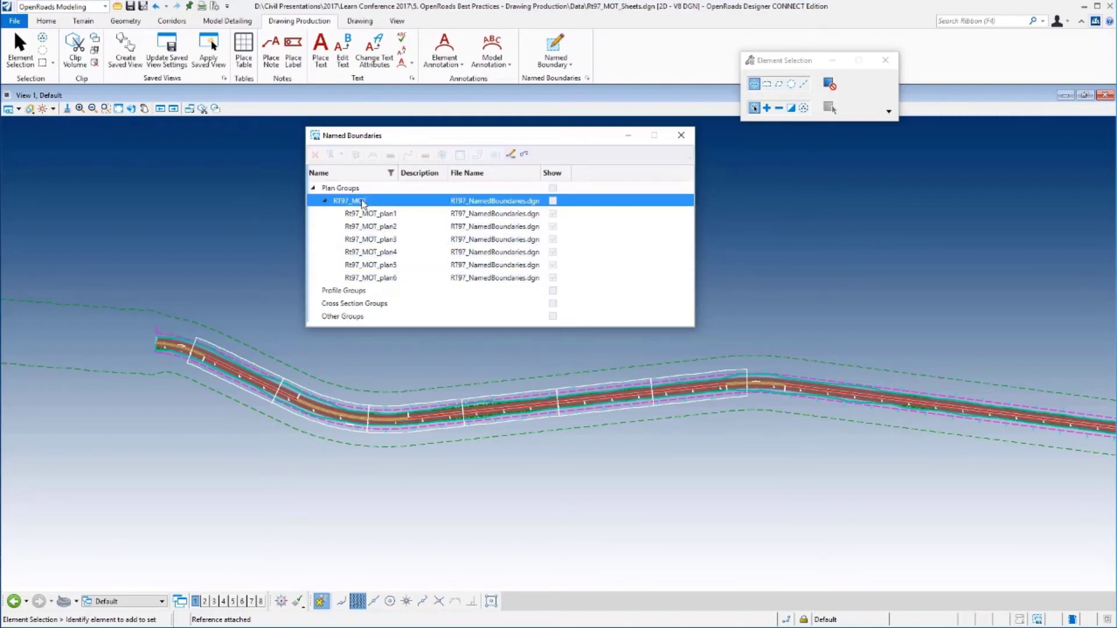
# Enable showing the Create Drawing dialog and start creating a plan drawing from the RT97_MOT group.
pyautogui.rightClick(362, 203)
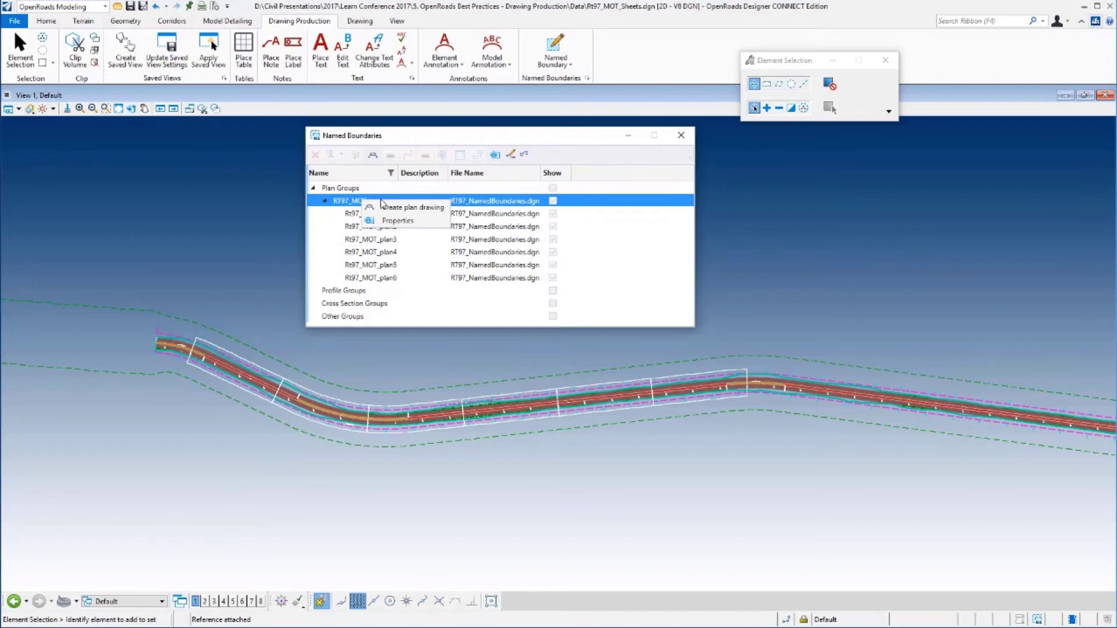
pyautogui.click(542, 167)
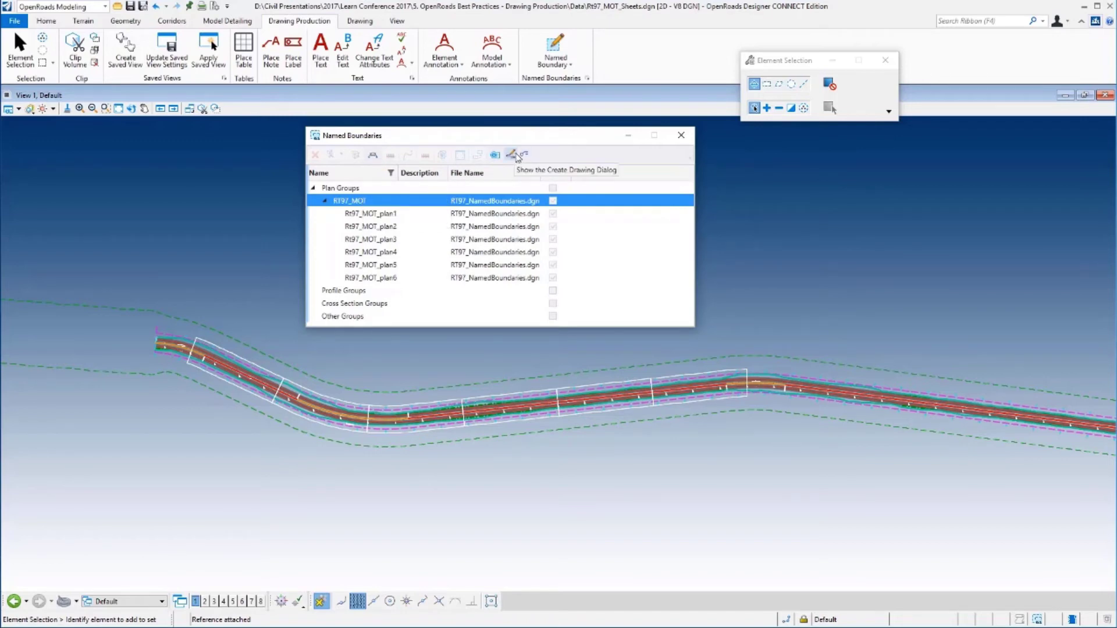
pyautogui.click(511, 154)
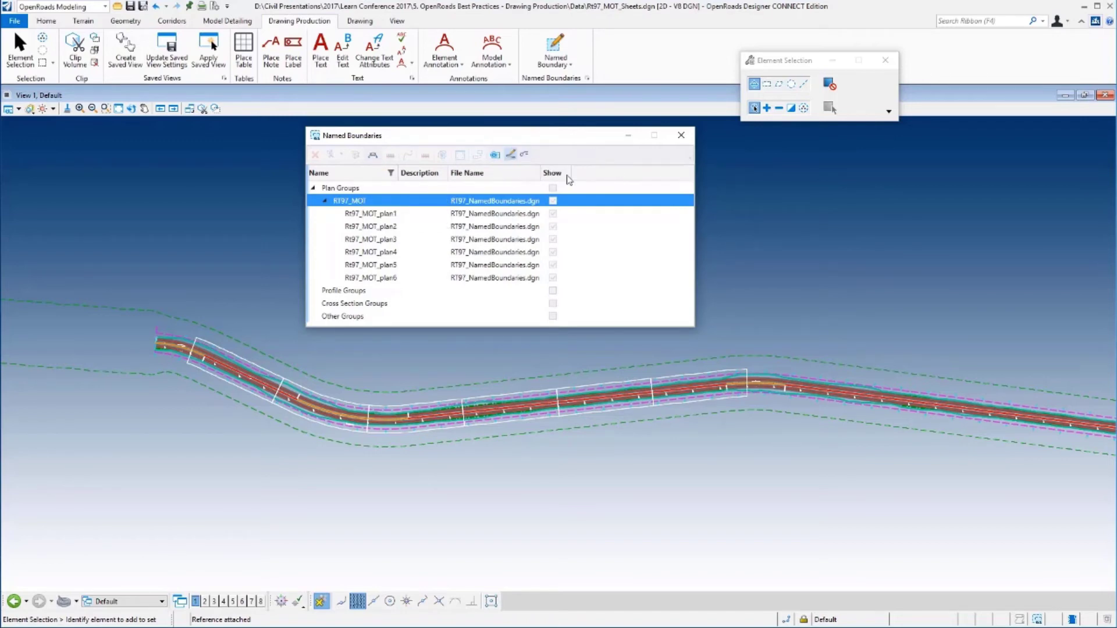
pyautogui.rightClick(378, 205)
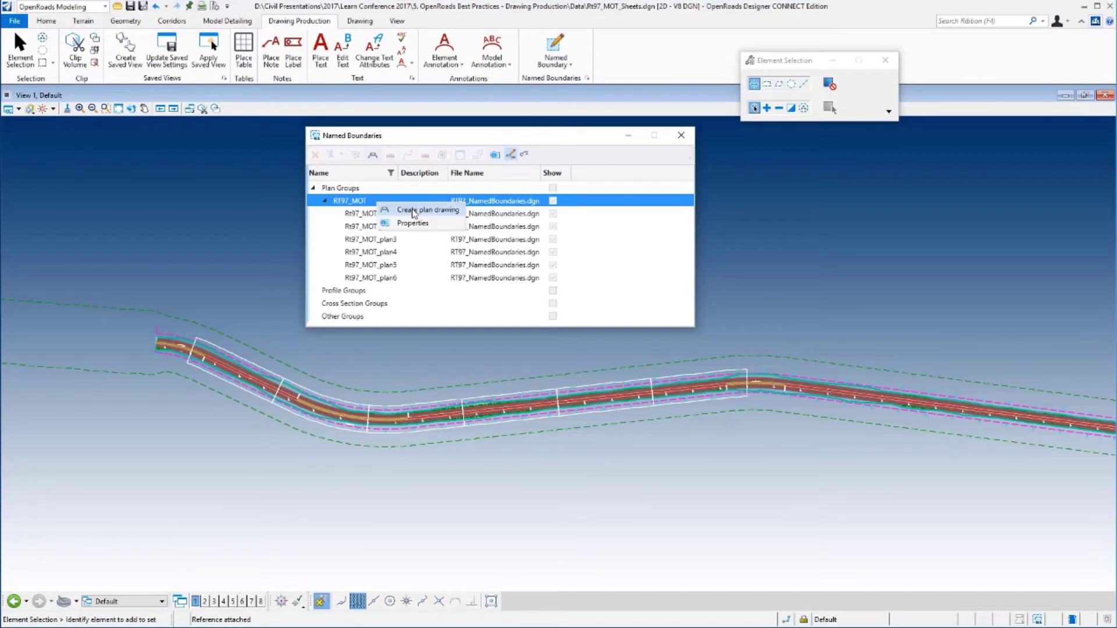
pyautogui.click(410, 211)
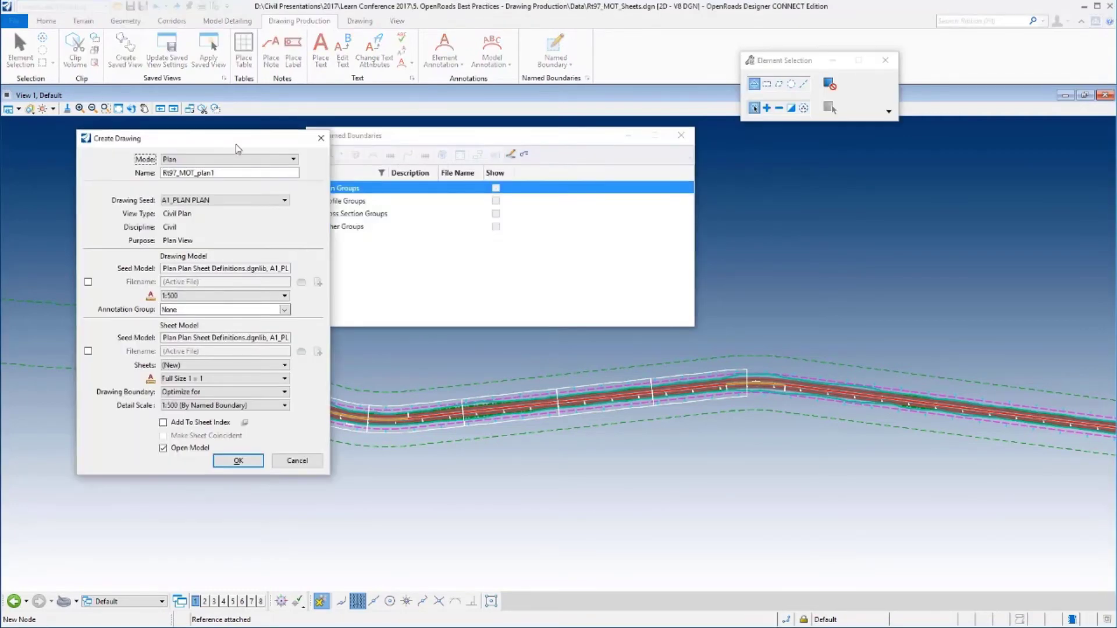
# Create the MOT plan drawings and sheets from the A1_PLAN PLAN seed at 1:500 with Open Model on, and close the named boundaries manager.
pyautogui.moveTo(237, 149); pyautogui.dragTo(672, 147)
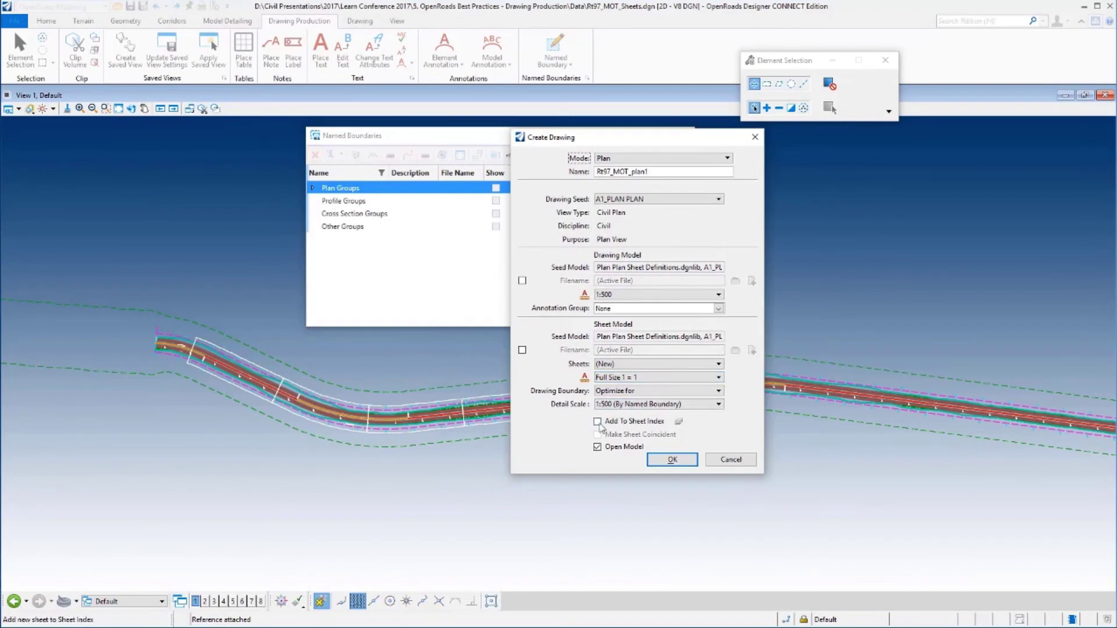
pyautogui.click(598, 422)
pyautogui.click(597, 422)
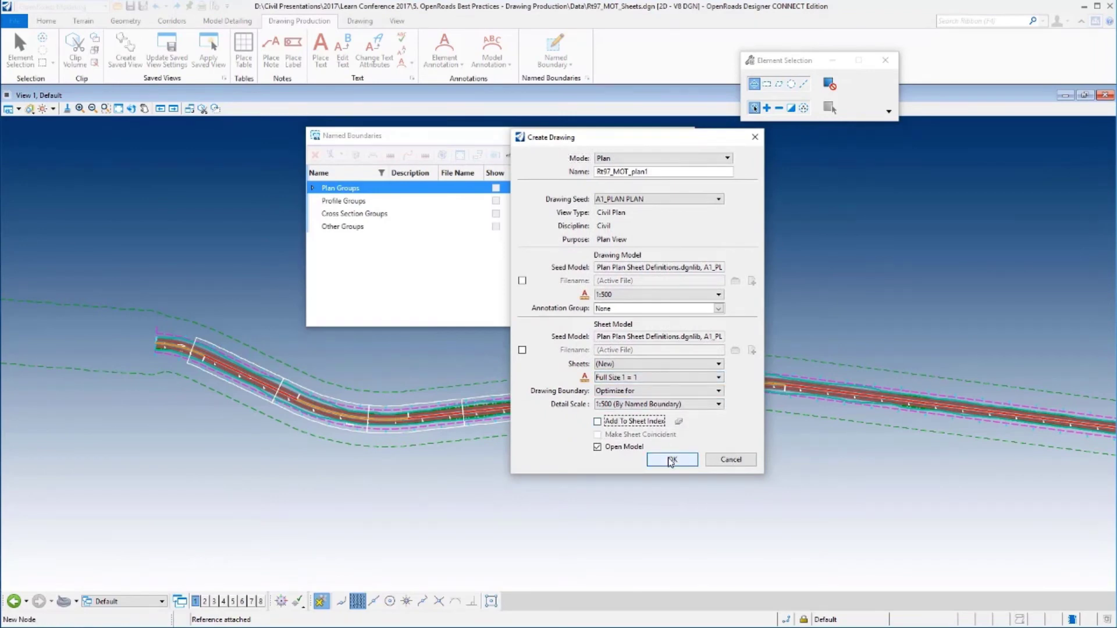
pyautogui.click(672, 460)
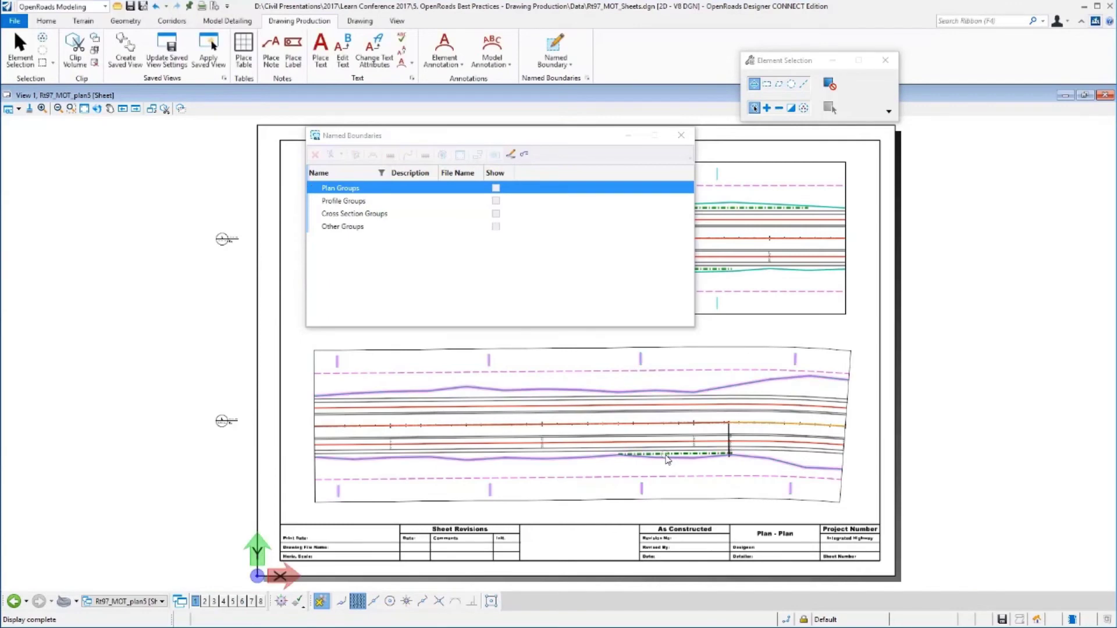
pyautogui.click(680, 135)
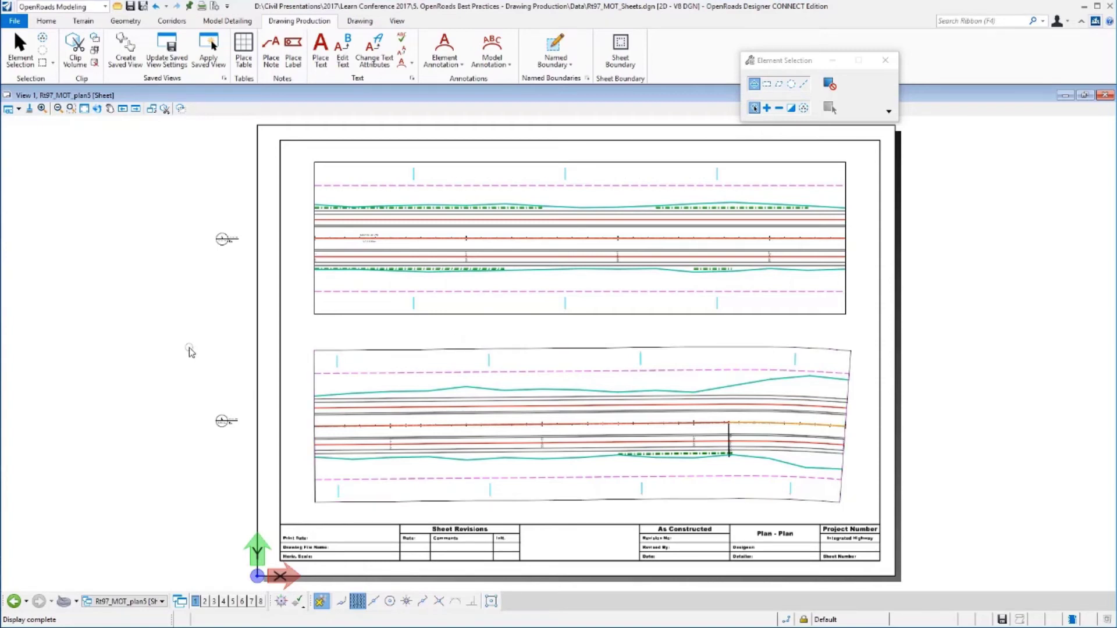
pyautogui.click(70, 109)
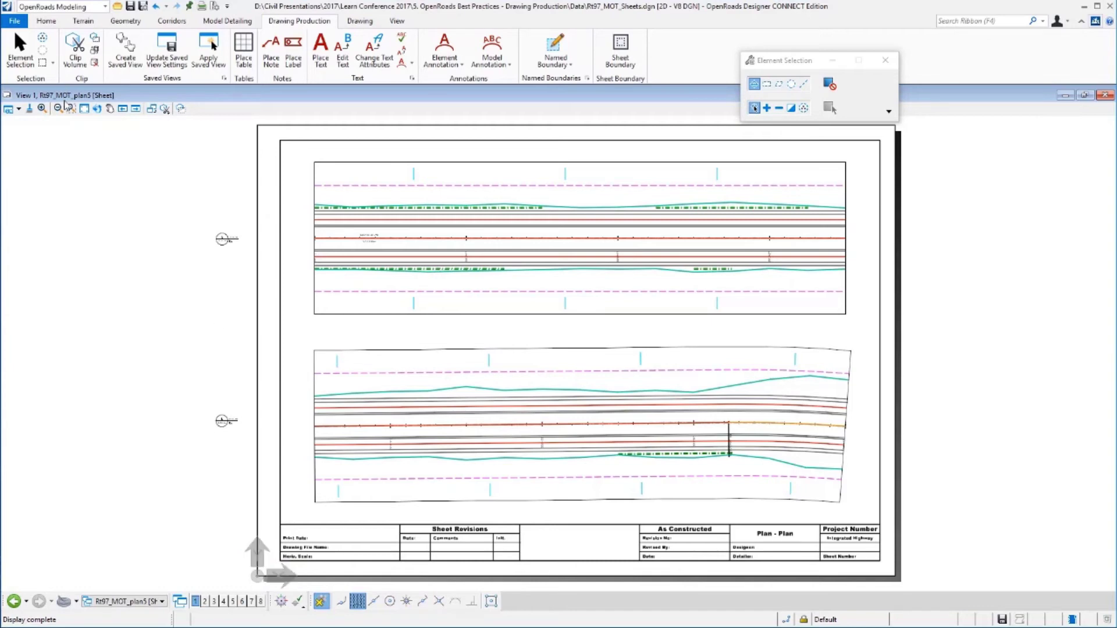
# Create a new design file named Rt97_PlanPro_Sheets in the Data folder, keeping the current seed file.
pyautogui.click(14, 20)
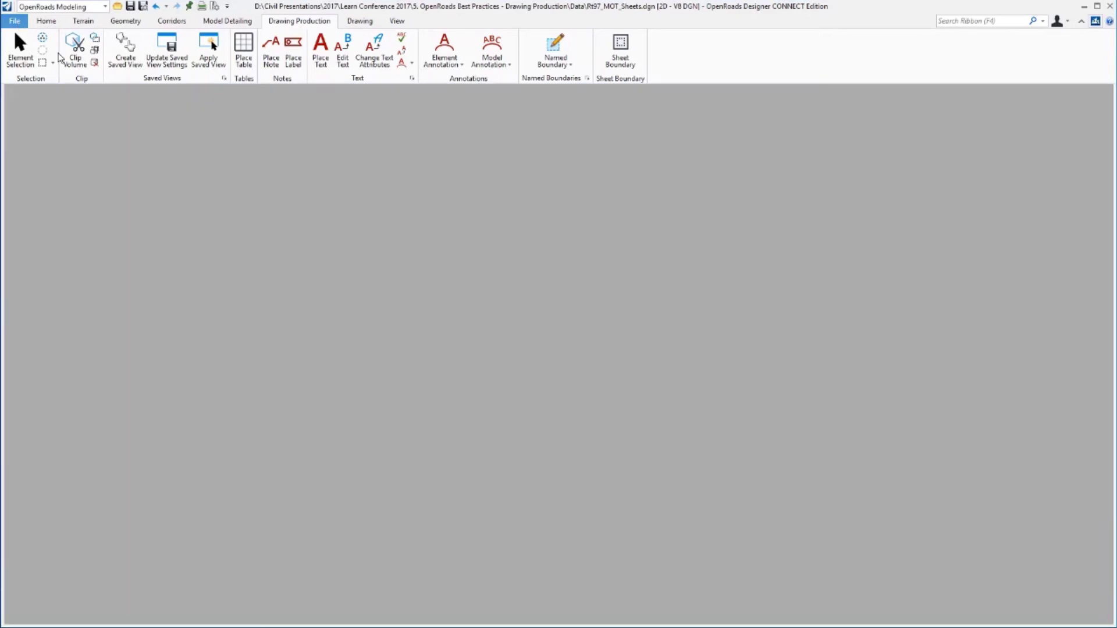
pyautogui.click(26, 47)
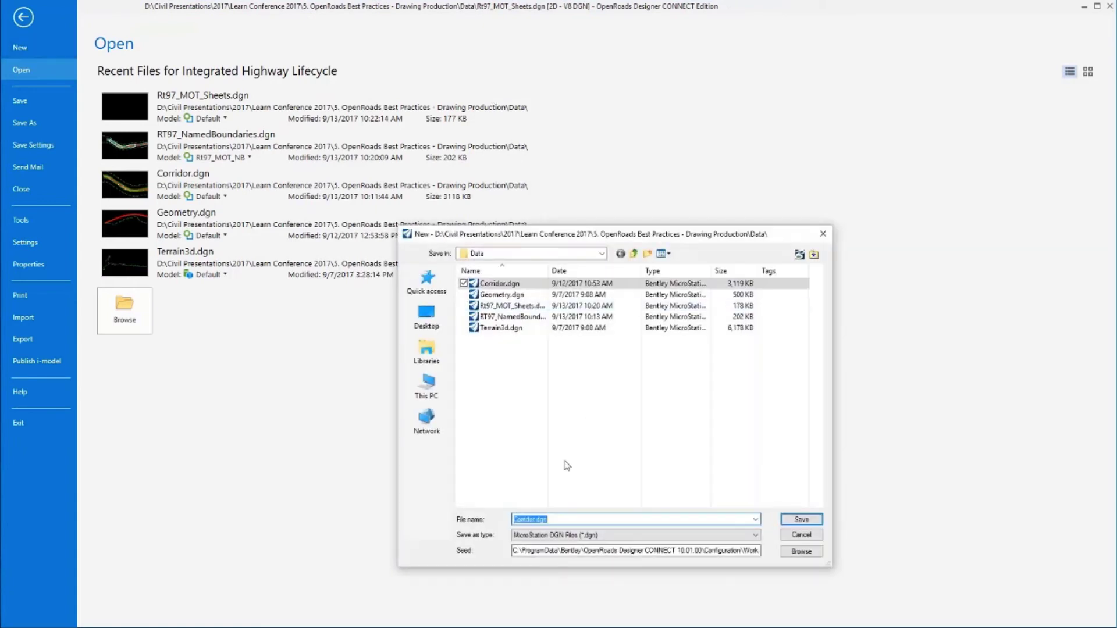
pyautogui.write('Rt97_PP')
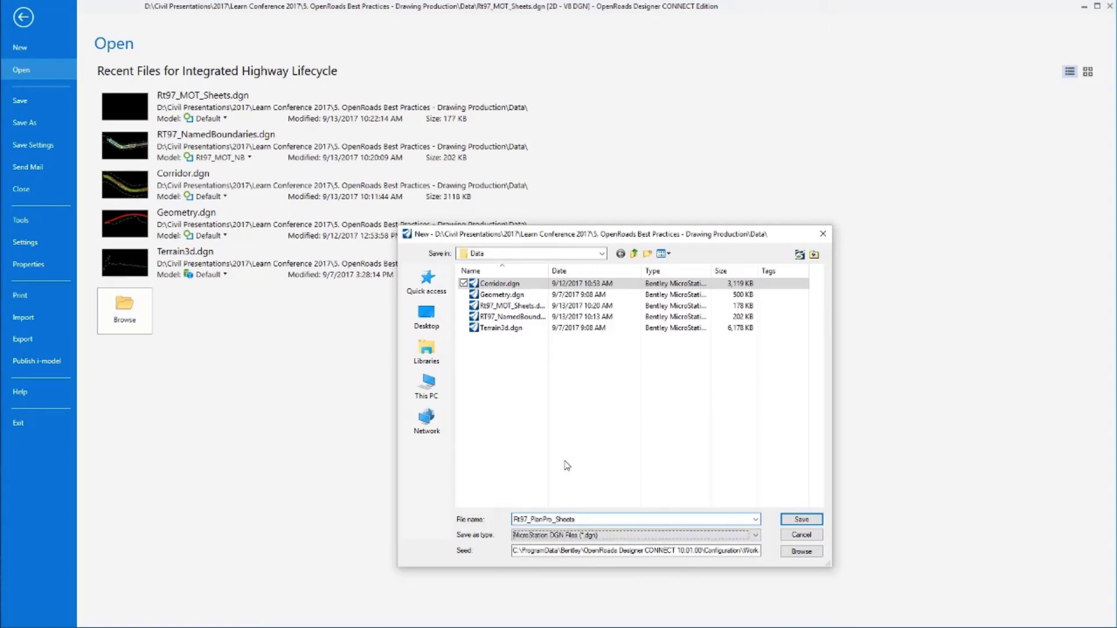
pyautogui.click(801, 551)
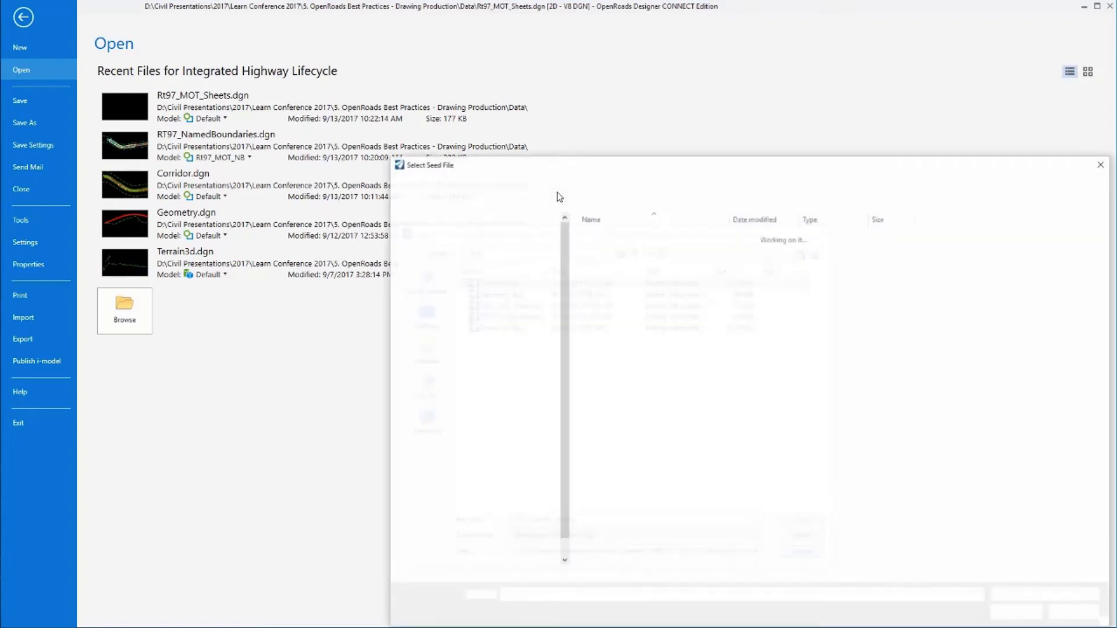
pyautogui.click(1013, 610)
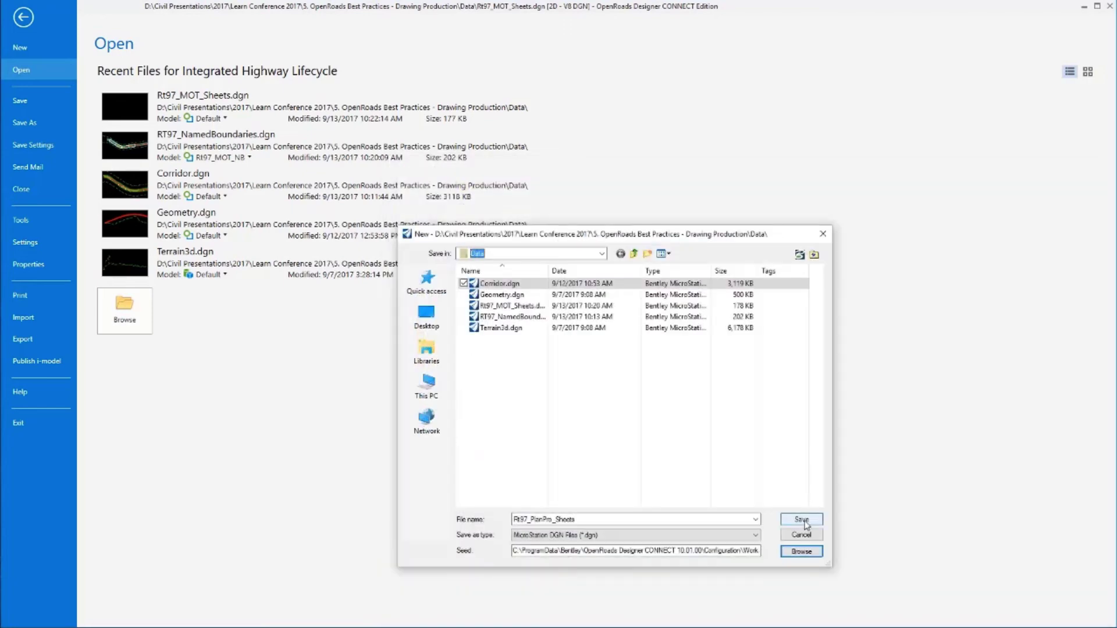
pyautogui.click(802, 520)
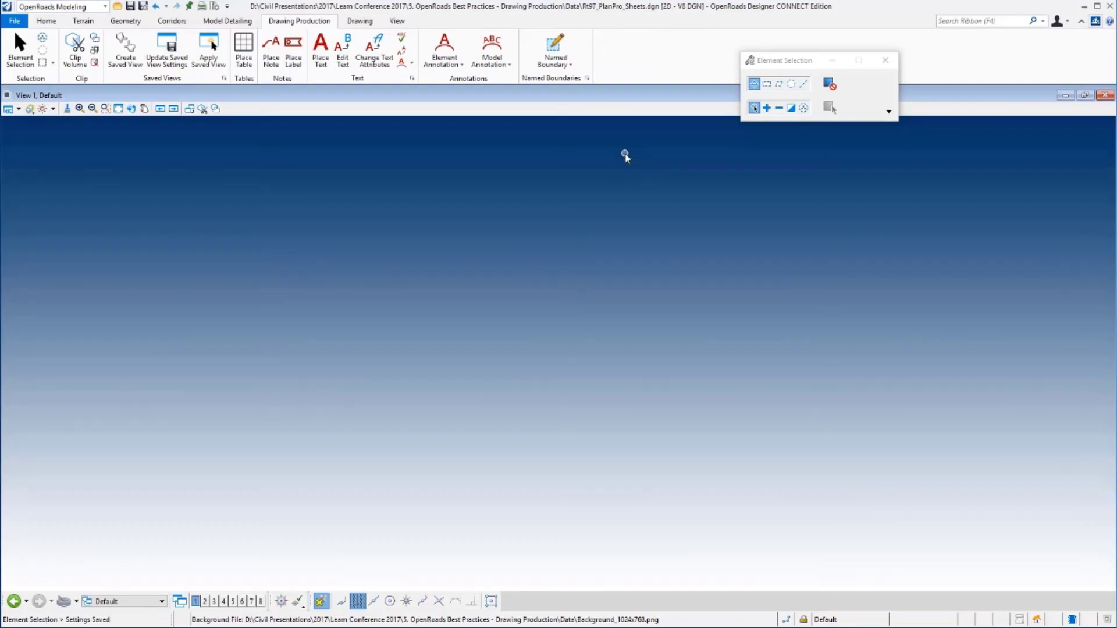
# Attach Corridor.dgn, Geometry.dgn and Terrain3d.dgn as references to the new file with Coincident - World orientation.
pyautogui.click(251, 46)
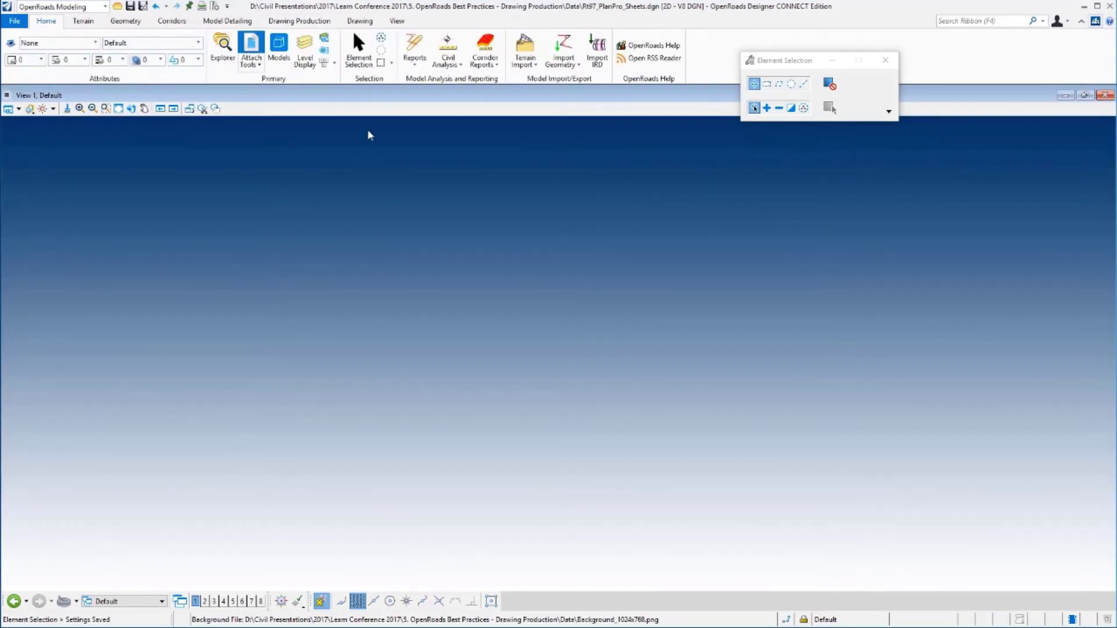
pyautogui.click(406, 189)
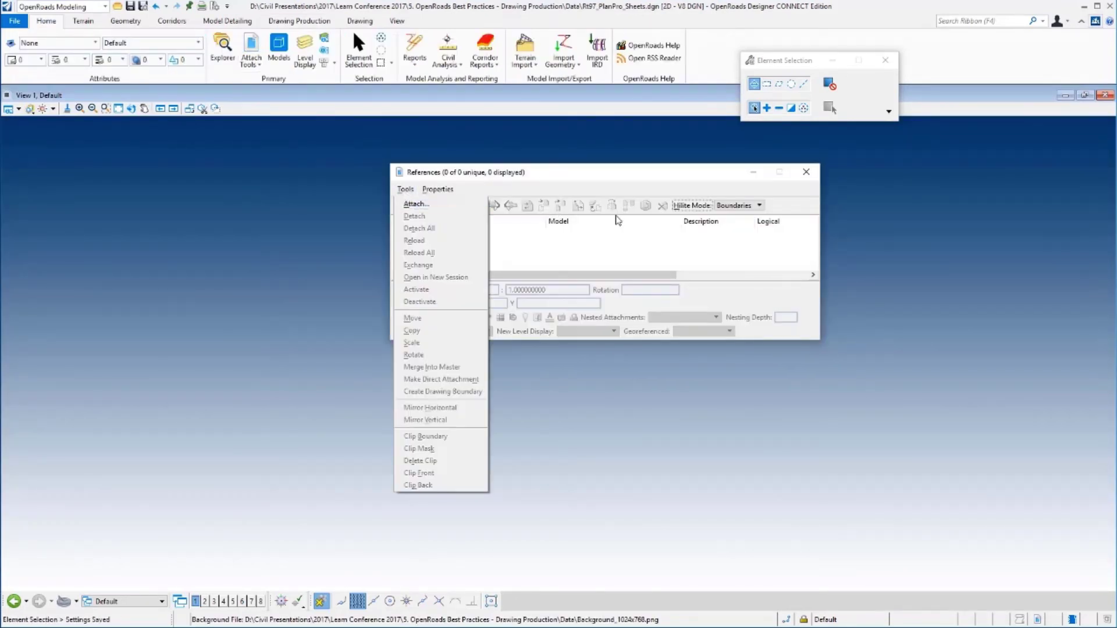
pyautogui.click(420, 202)
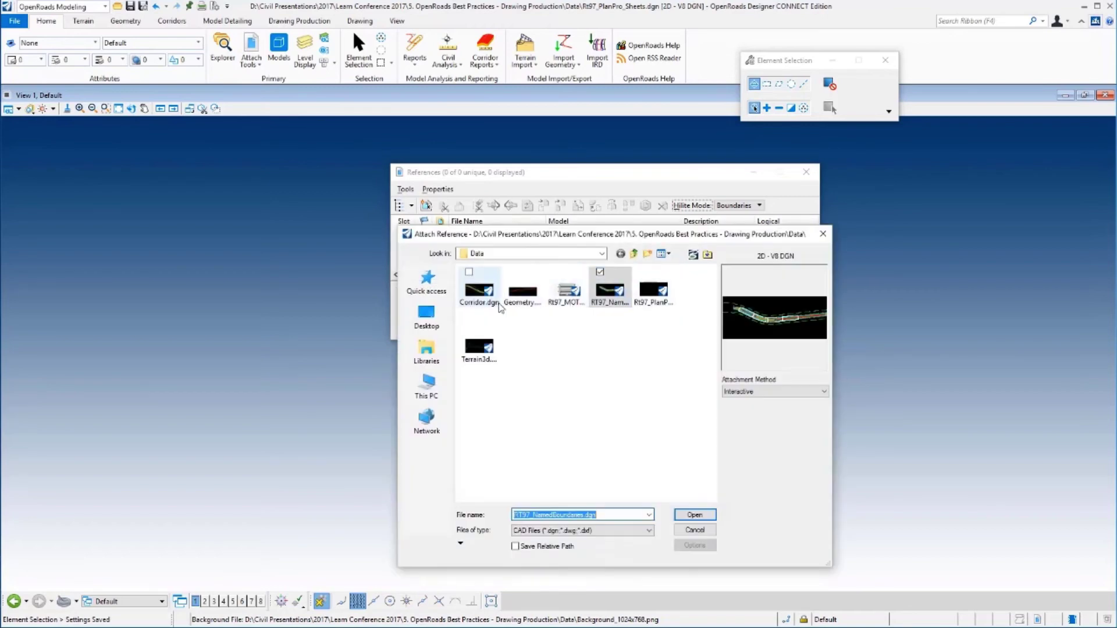
pyautogui.click(494, 337)
pyautogui.keyDown('ctrl'); pyautogui.click(479, 290); pyautogui.keyUp('ctrl')
pyautogui.keyDown('ctrl'); pyautogui.click(522, 291); pyautogui.keyUp('ctrl')
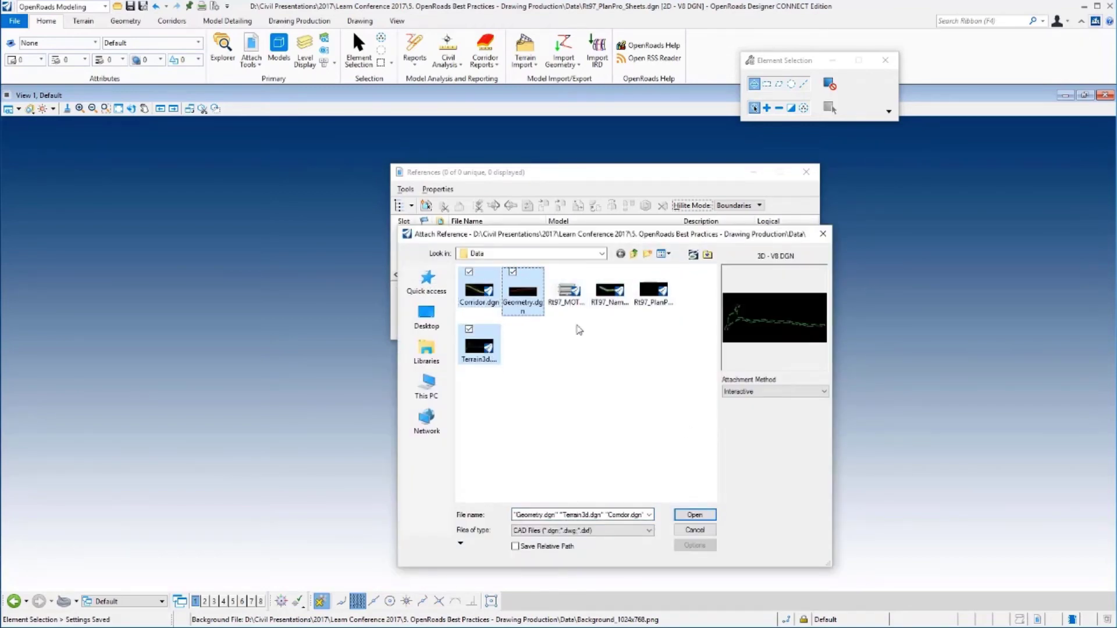
pyautogui.click(694, 515)
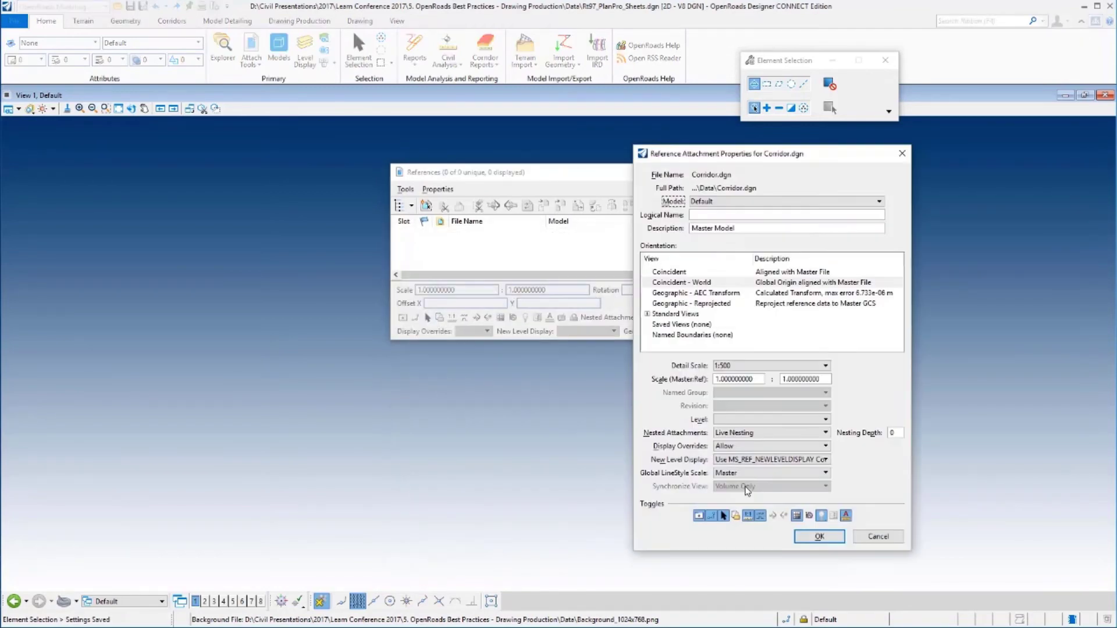
pyautogui.click(829, 534)
pyautogui.click(828, 535)
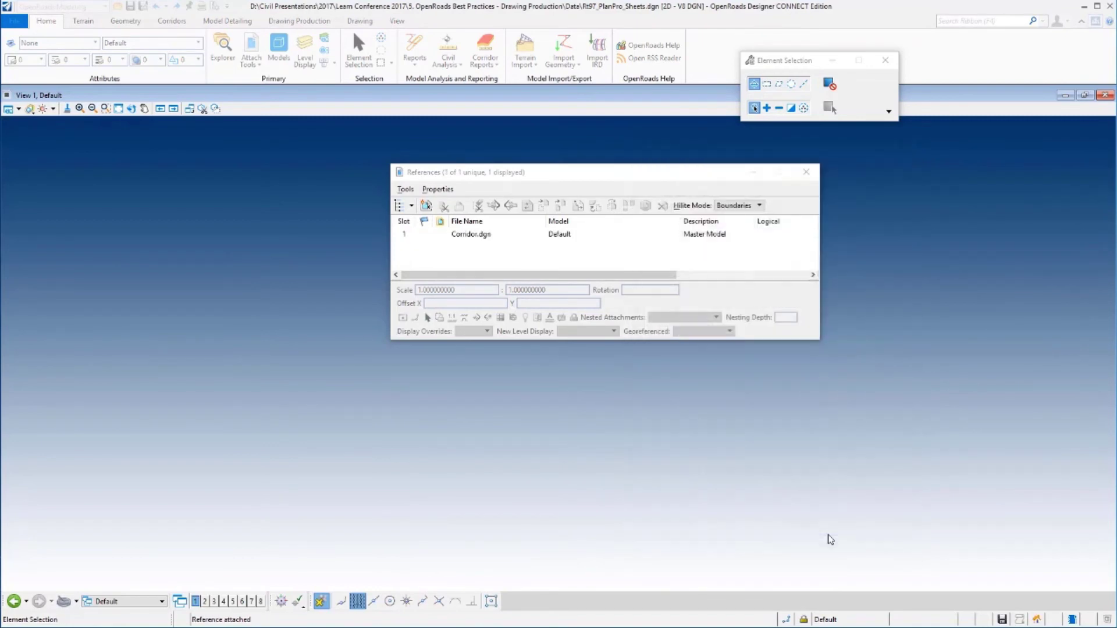
pyautogui.click(826, 536)
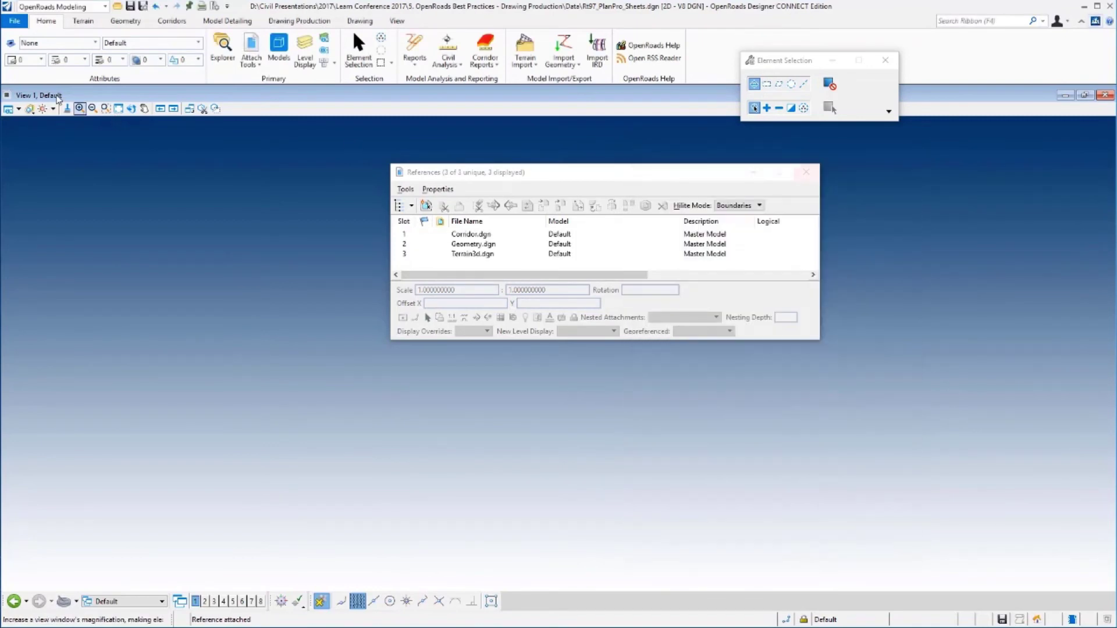
pyautogui.click(117, 109)
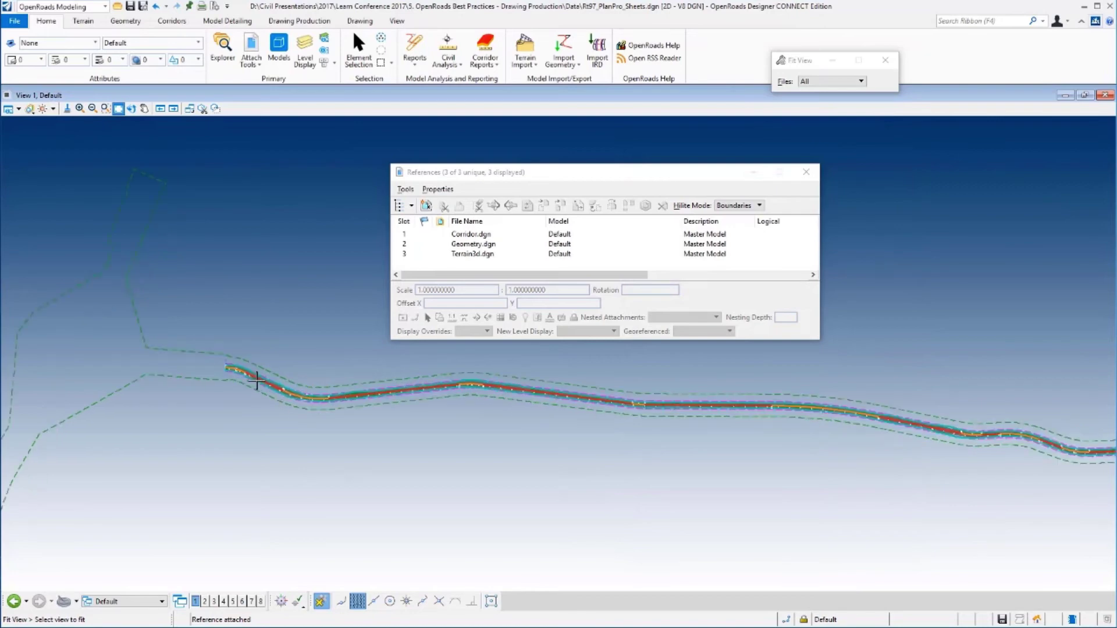
# Attach the Rt97_PlanPro_NB model of RT97_NamedBoundaries.dgn as a reference with Coincident - World orientation.
pyautogui.click(405, 189)
pyautogui.click(416, 204)
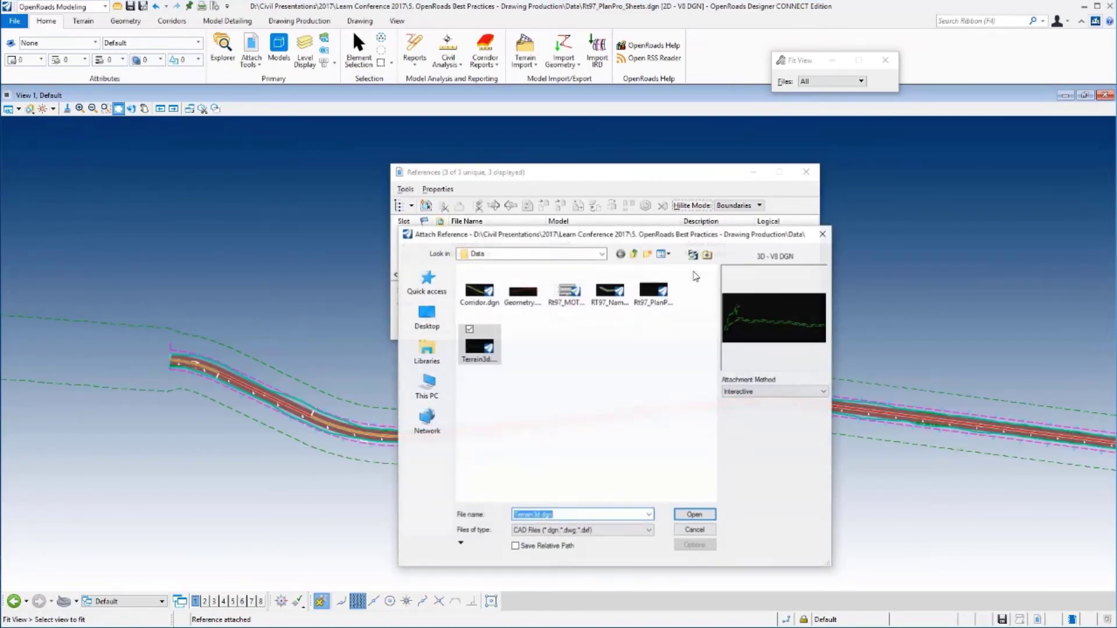
pyautogui.doubleClick(610, 291)
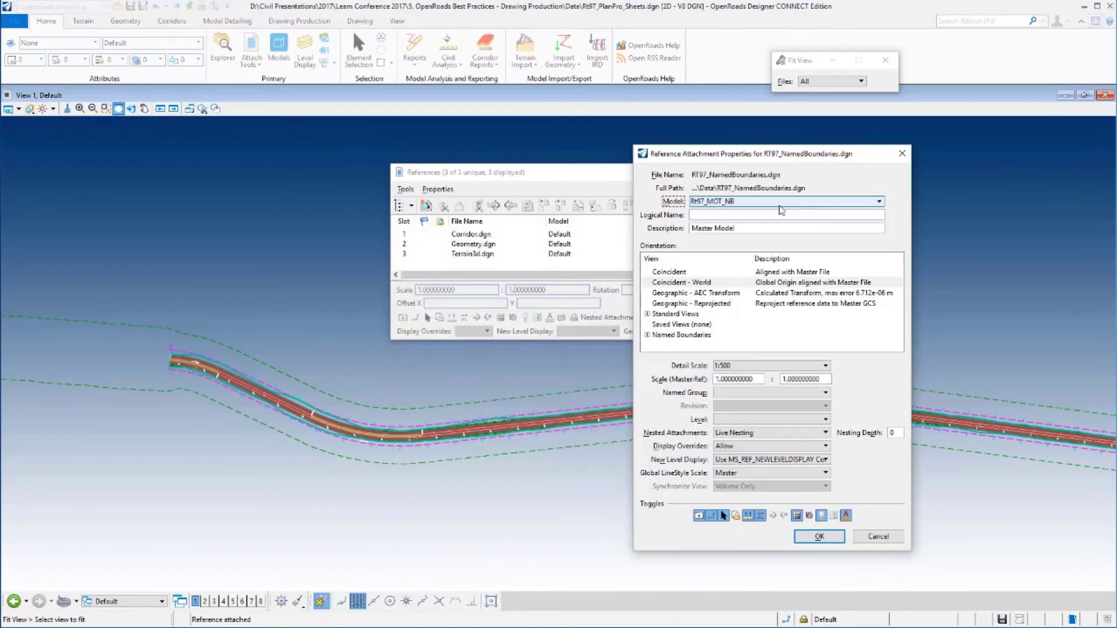
pyautogui.click(782, 202)
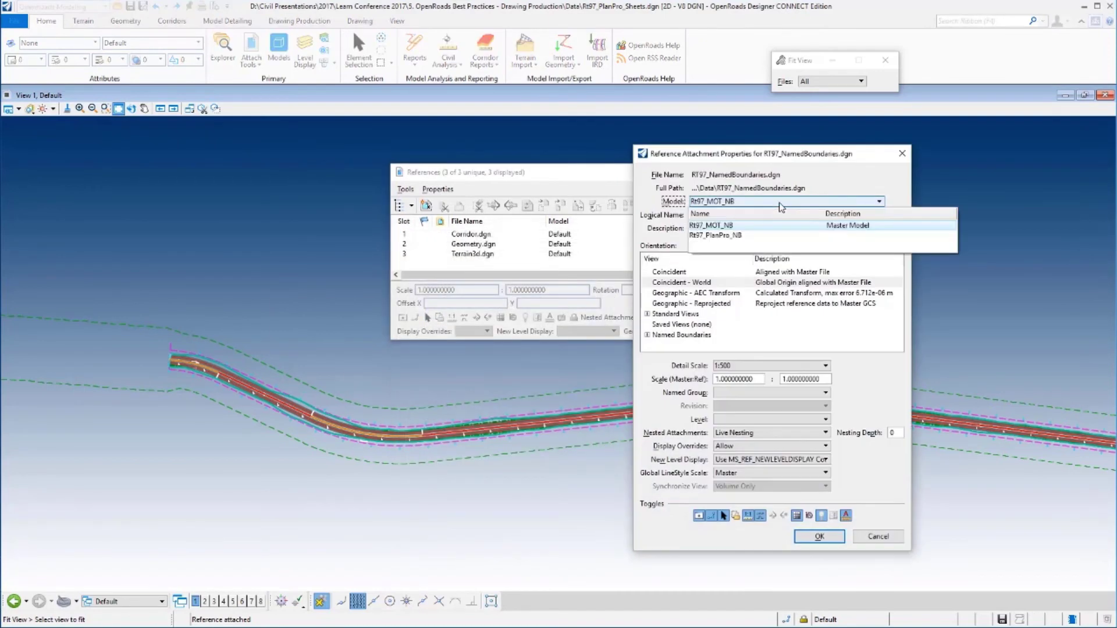
pyautogui.click(728, 235)
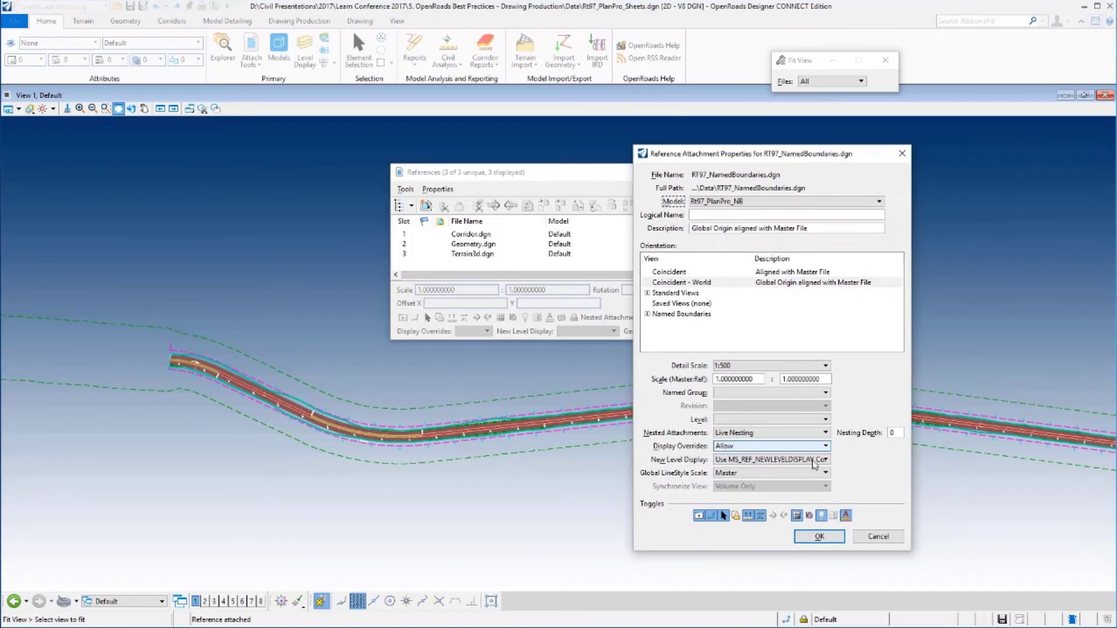
pyautogui.click(819, 535)
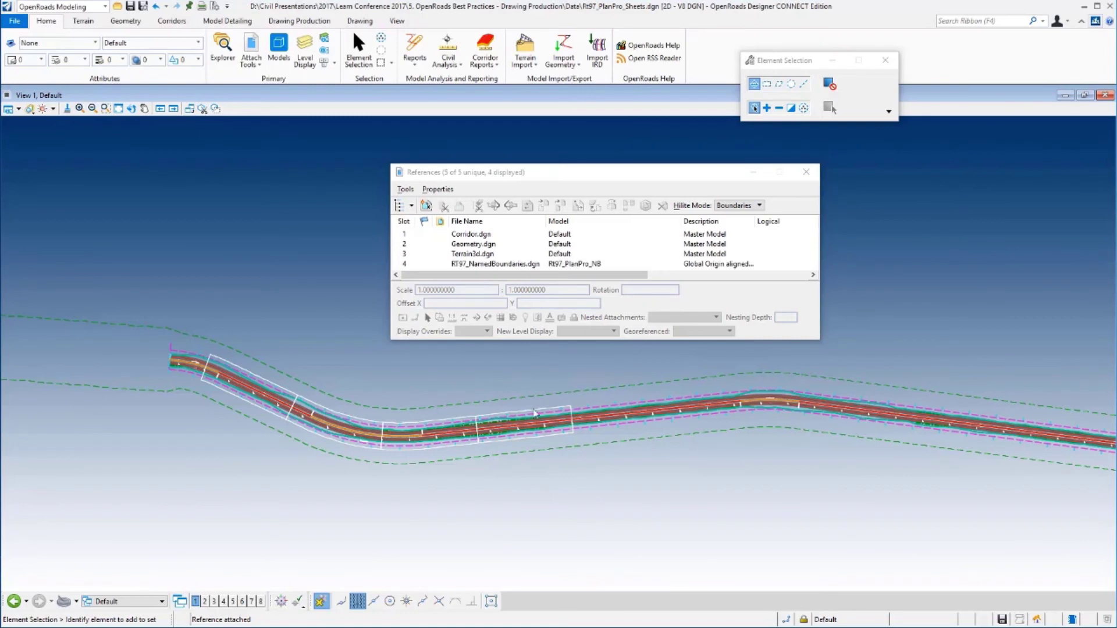
pyautogui.click(806, 172)
# Open the profile model of the Route97_Extension alignment in View 7.
pyautogui.scroll(2, 418, 210)
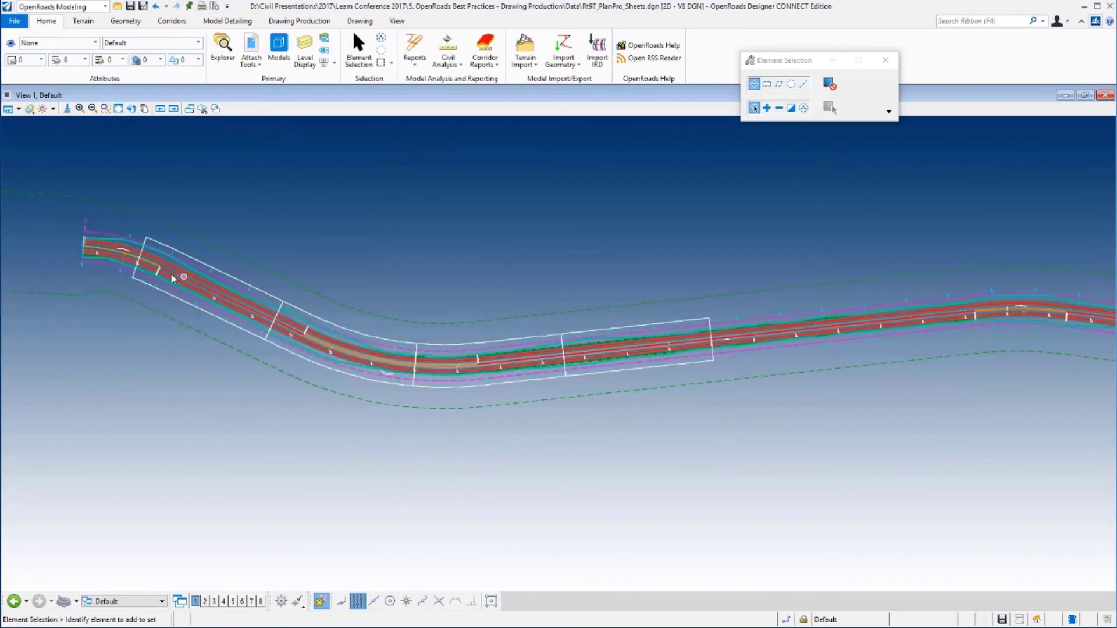
pyautogui.scroll(1, 167, 274)
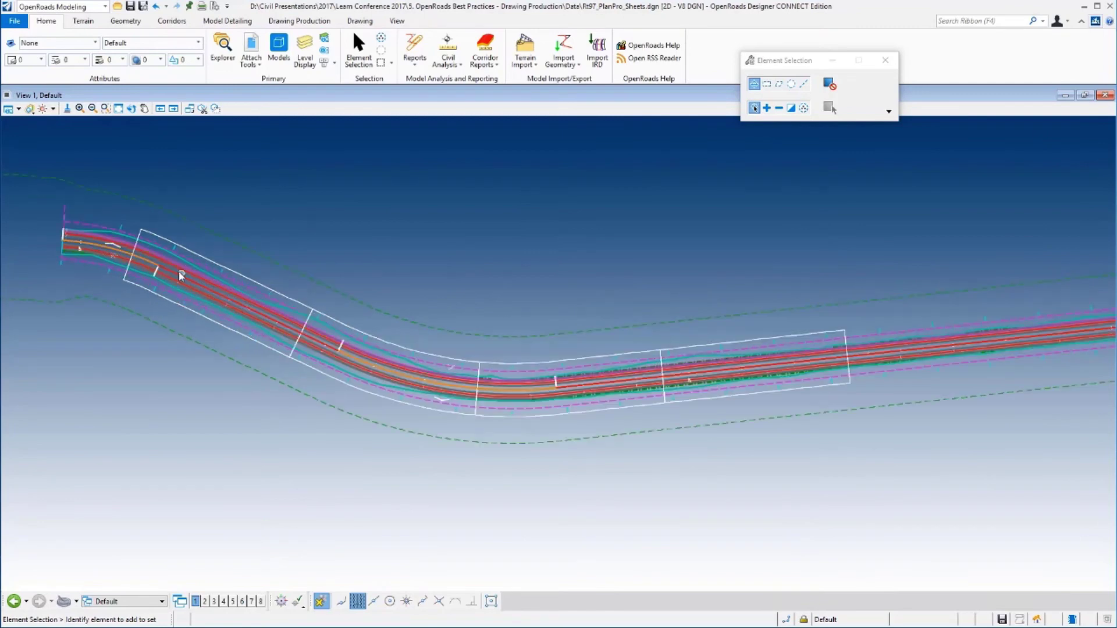
pyautogui.click(171, 275)
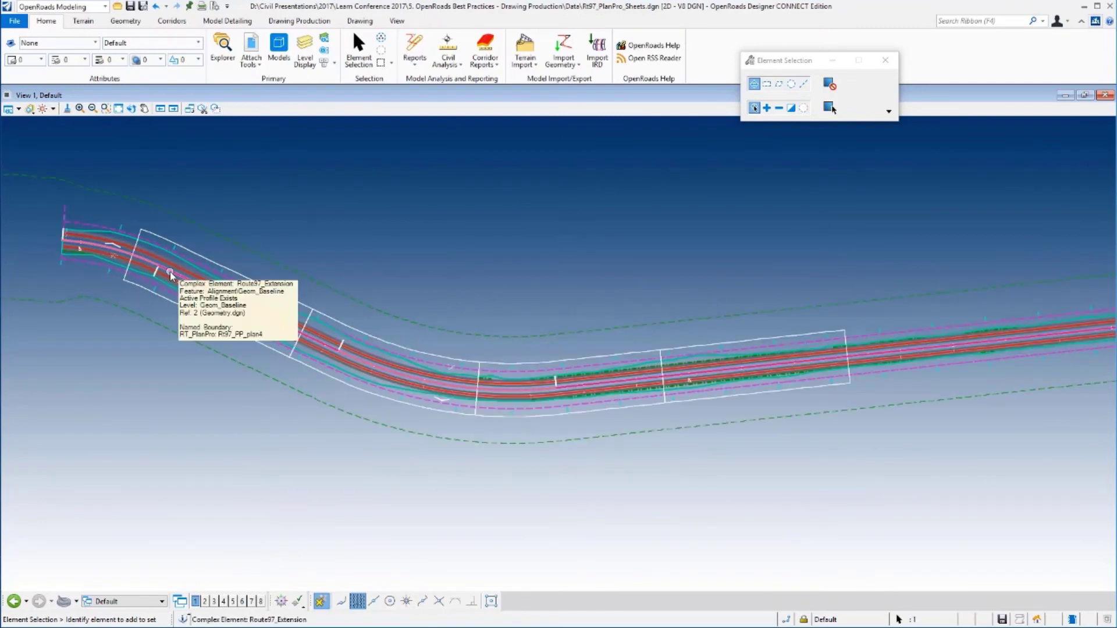
pyautogui.moveTo(173, 276)
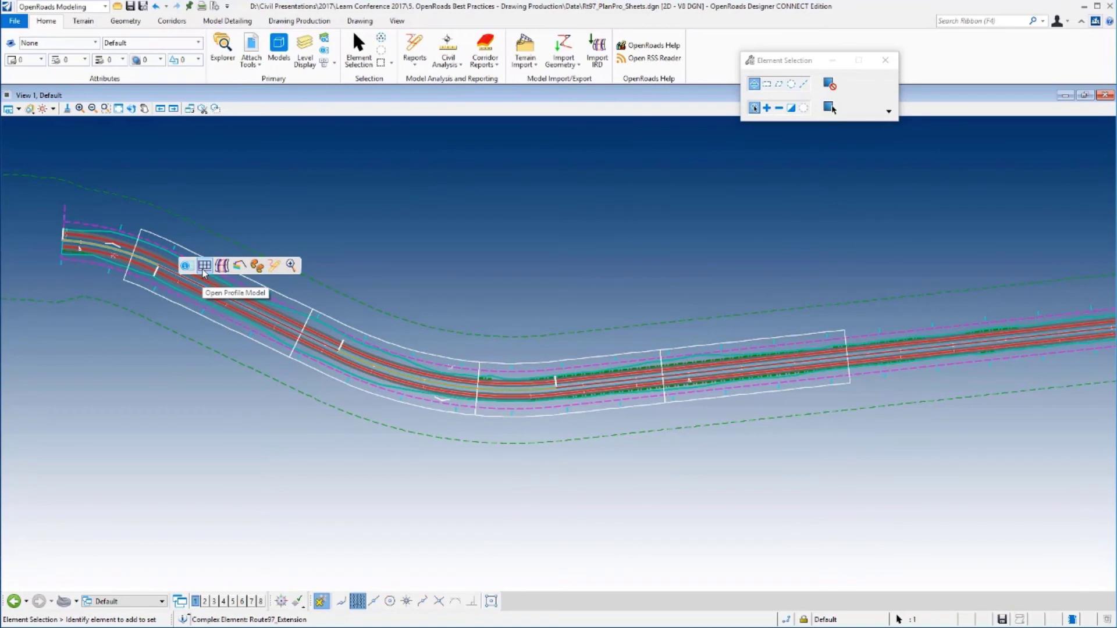
pyautogui.click(251, 601)
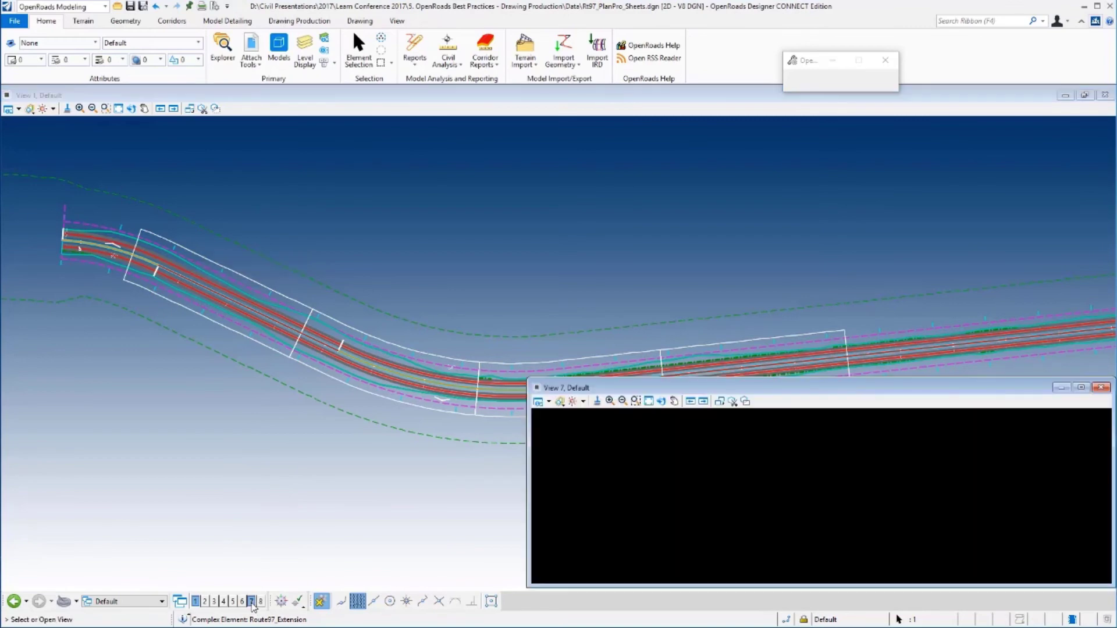
pyautogui.click(784, 469)
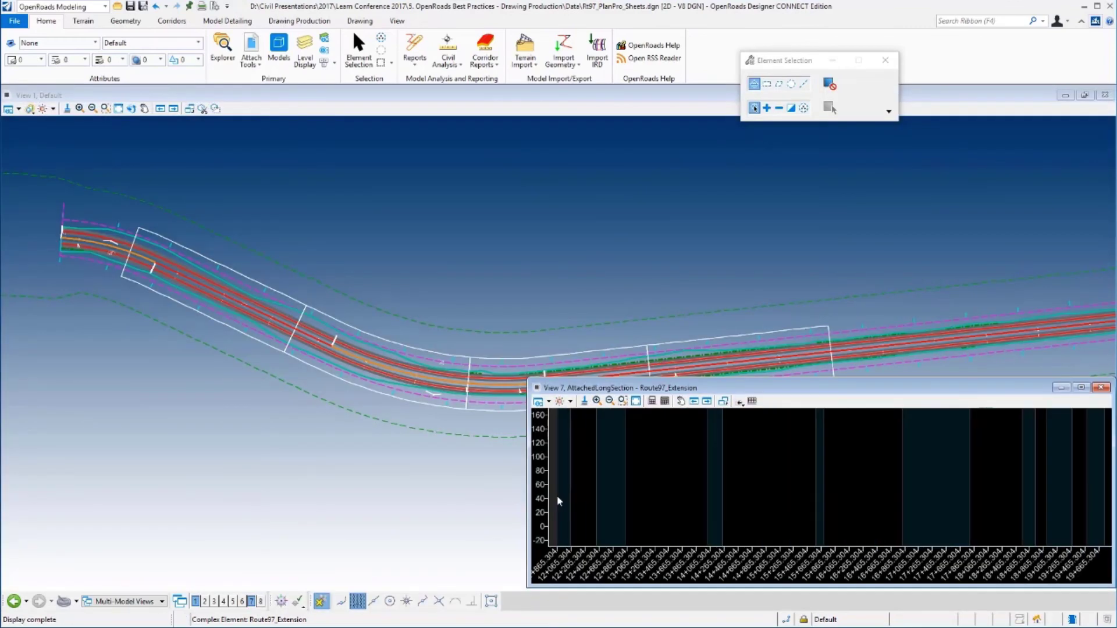
# Attach all profile views to the Route97_Extension profile in View 7 to bring in its named boundaries.
pyautogui.scroll(1, 553, 498)
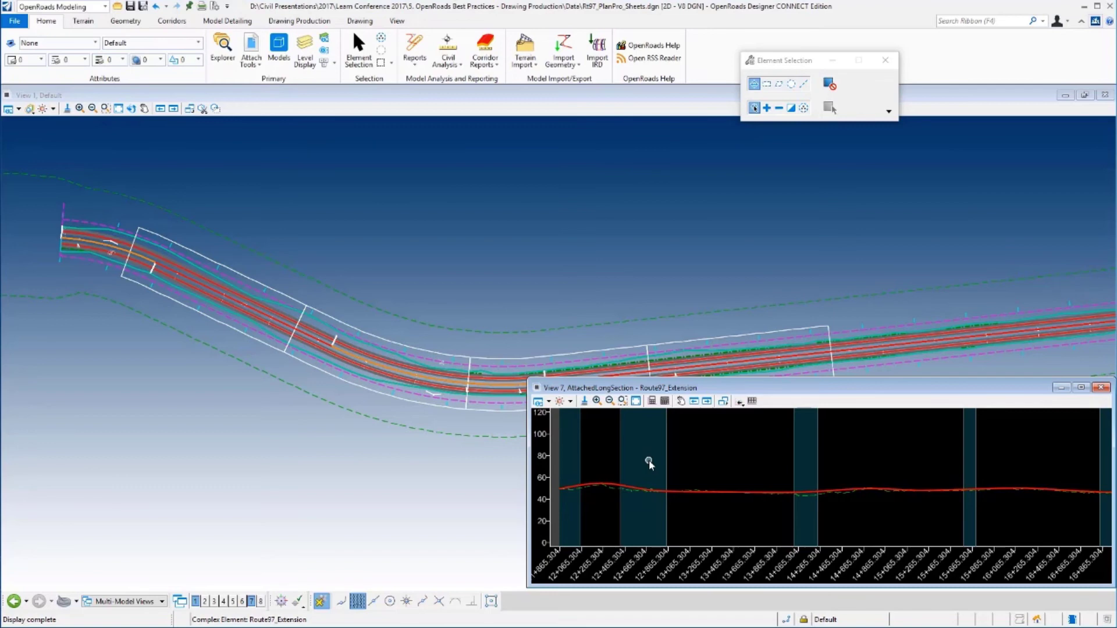
pyautogui.click(756, 406)
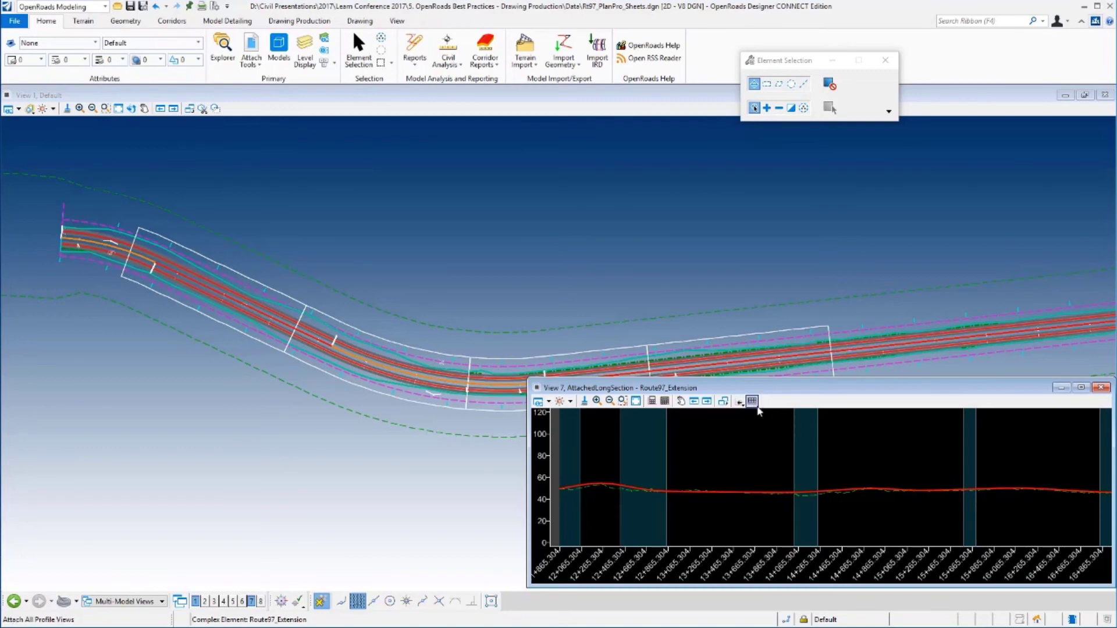
pyautogui.click(753, 404)
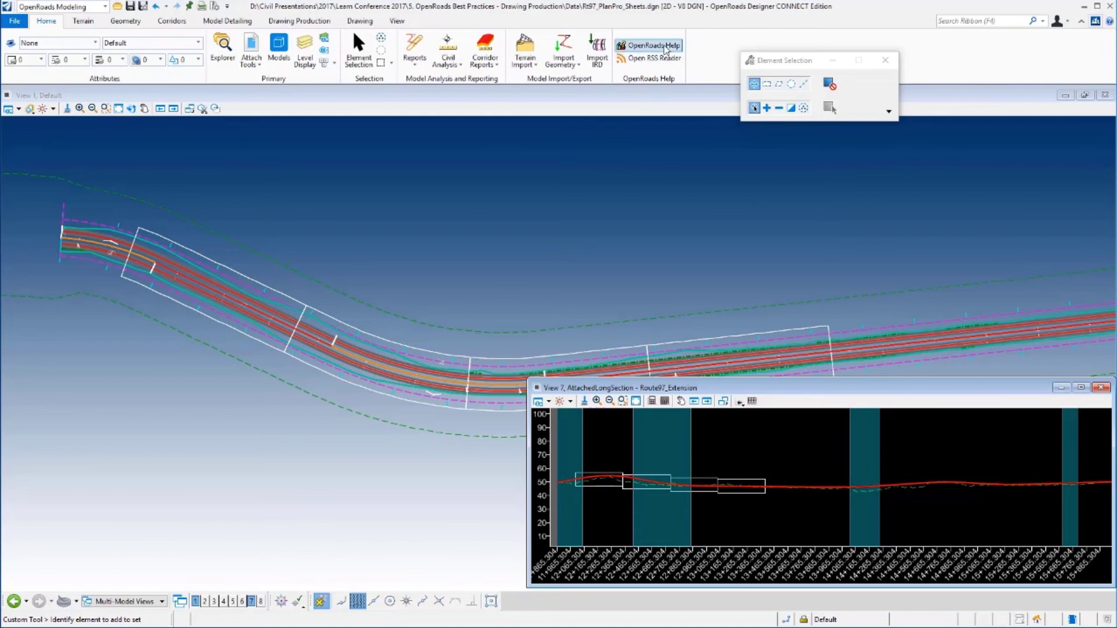
# Create the plan/profile drawings and sheets from the RT_PlanPro plan group of RT97_NamedBoundaries.dgn in Named Boundaries.
pyautogui.click(309, 23)
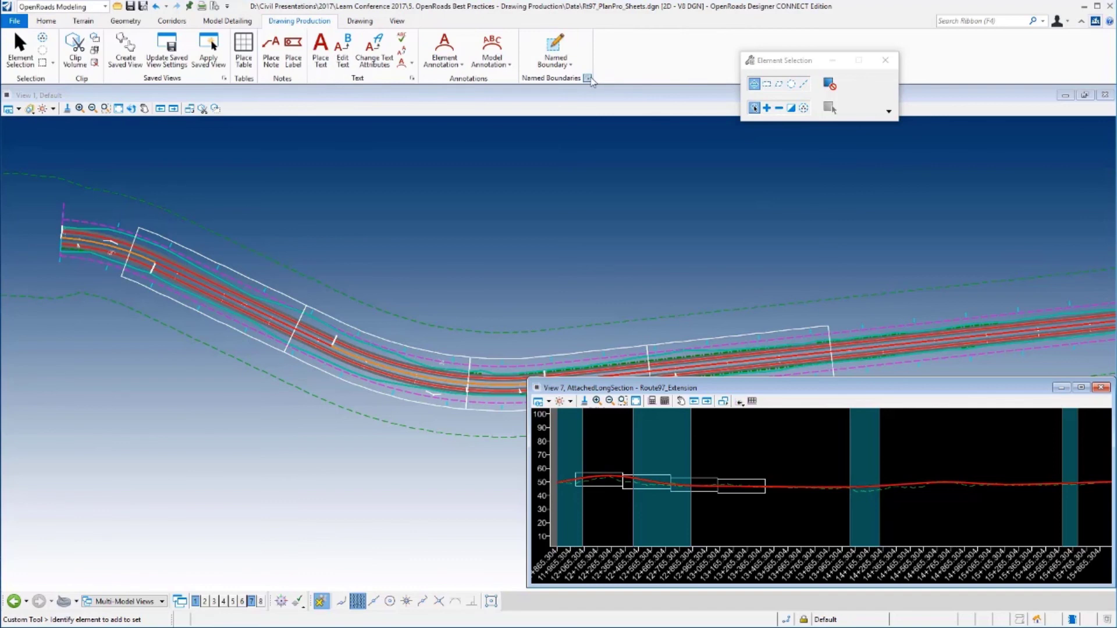
pyautogui.click(587, 77)
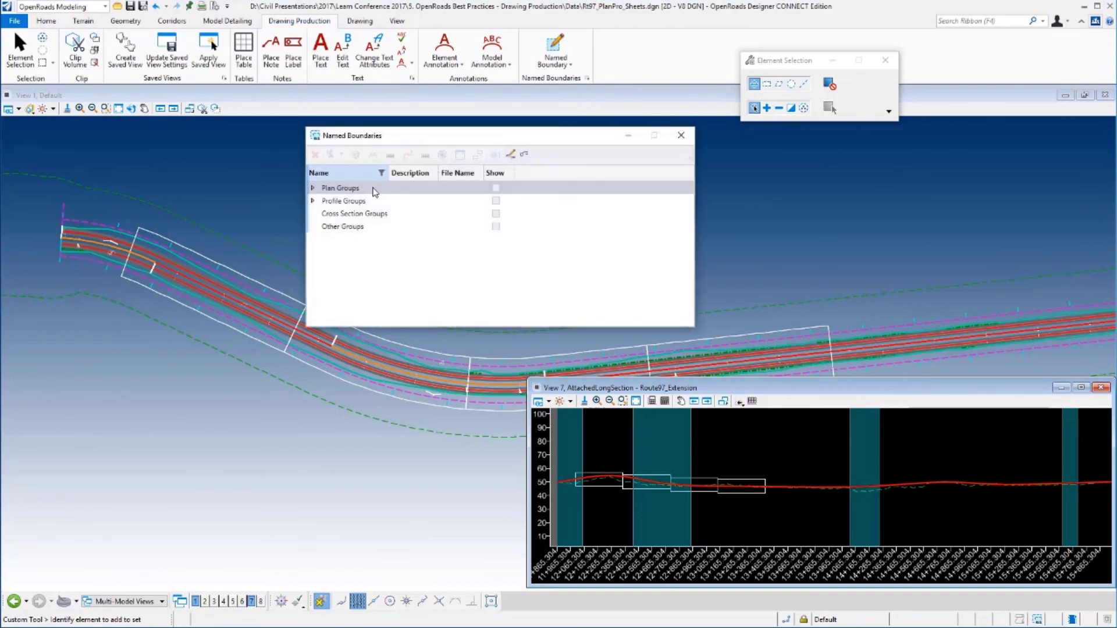
pyautogui.click(313, 189)
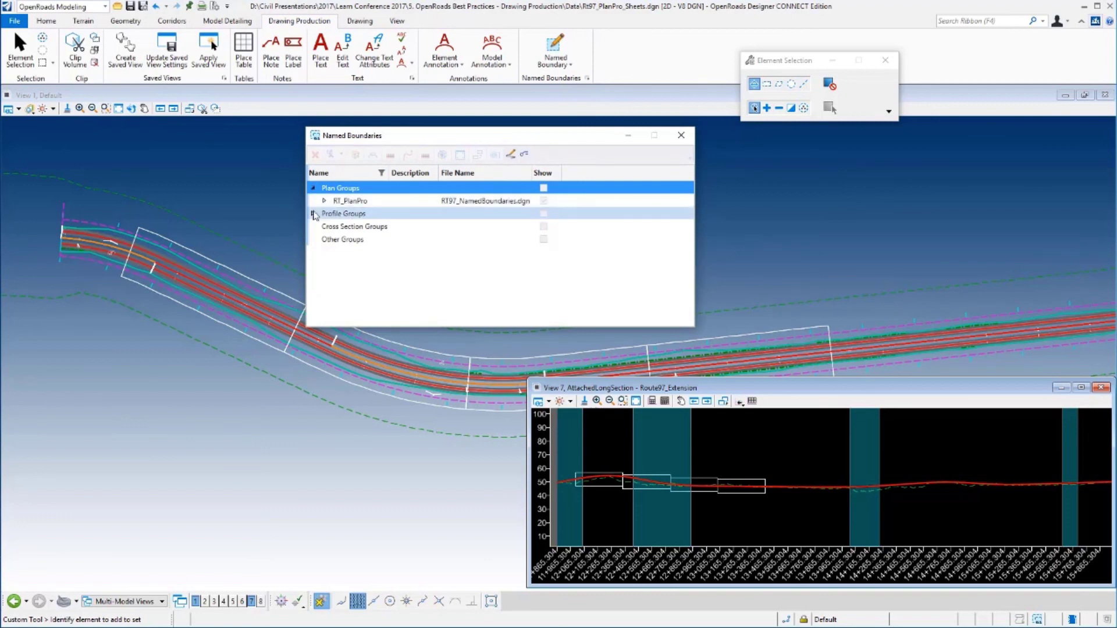
pyautogui.click(313, 214)
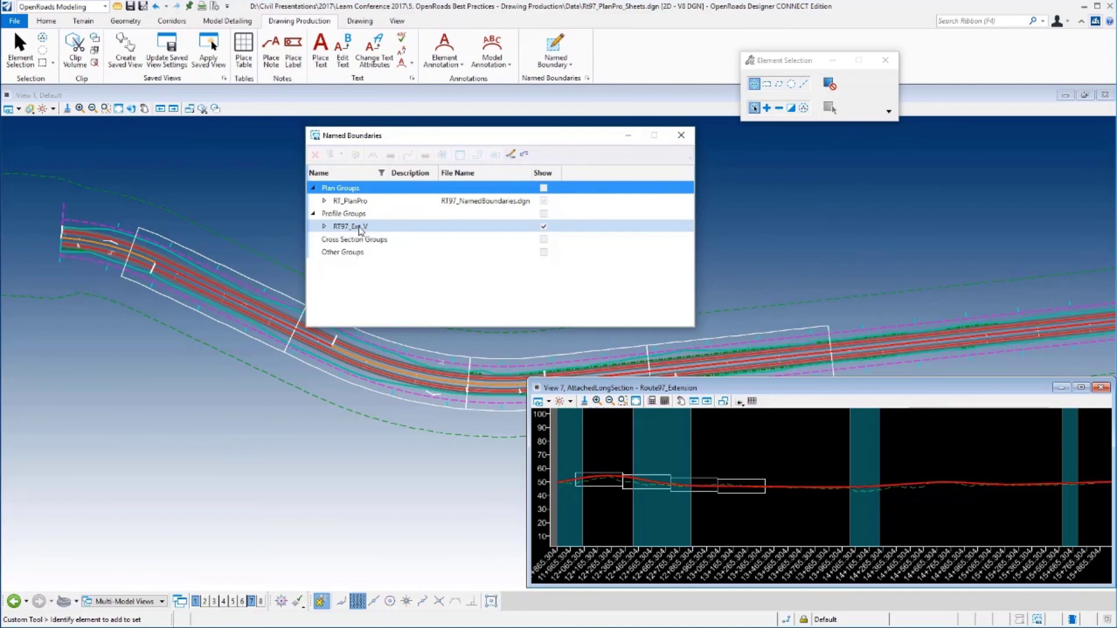
pyautogui.rightClick(354, 202)
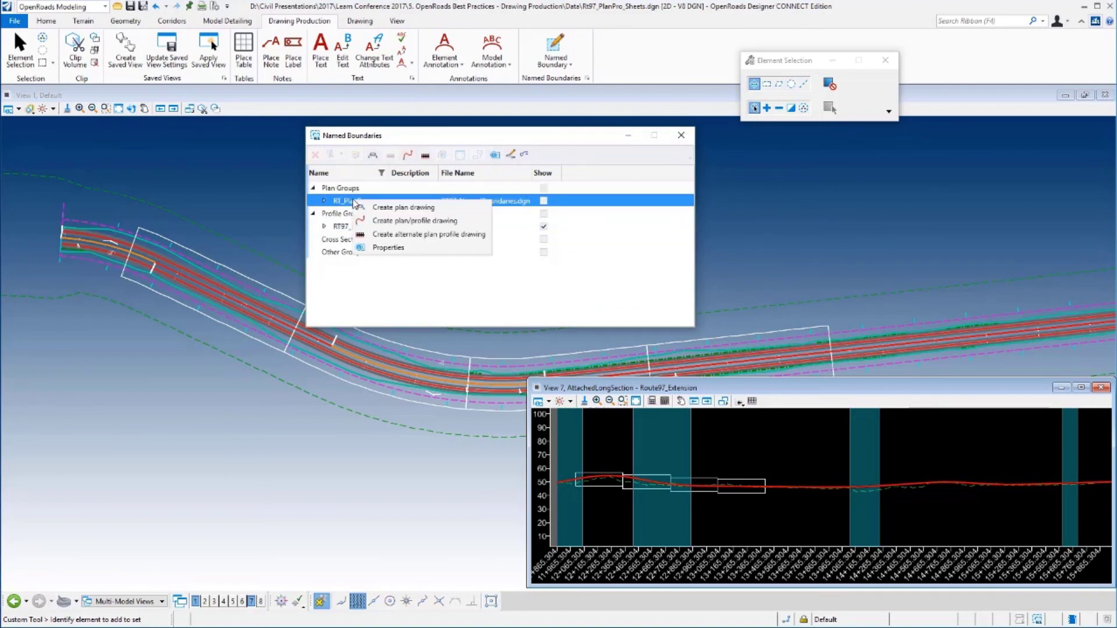
pyautogui.click(433, 225)
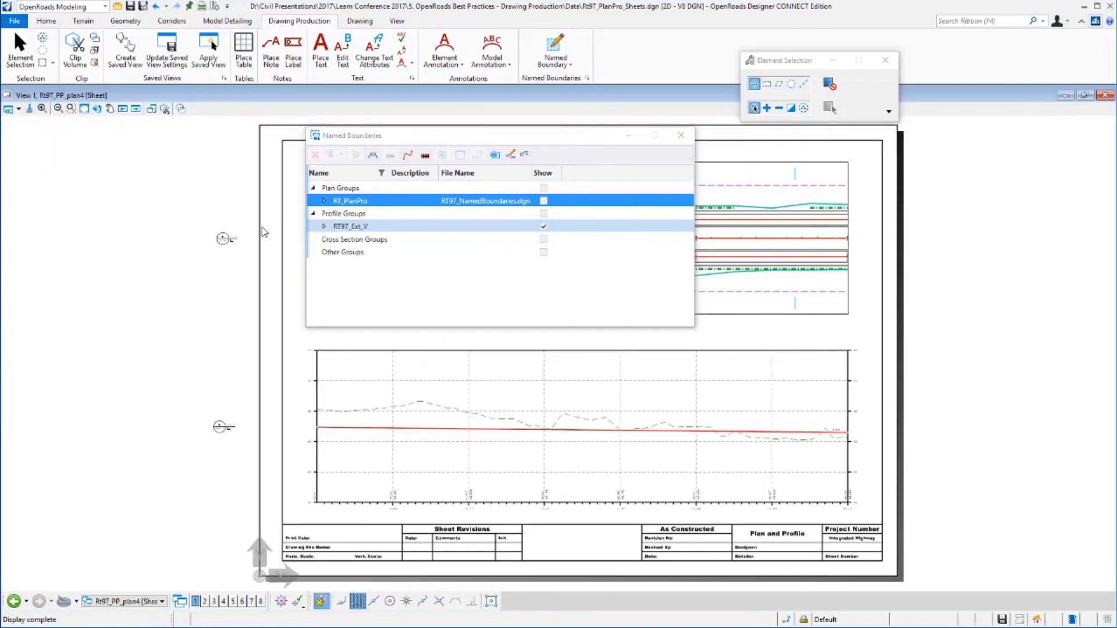
pyautogui.click(681, 136)
# Open the Rt97_PP_plan1 [Sheet] model to review the first plan and profile sheet.
pyautogui.click(144, 603)
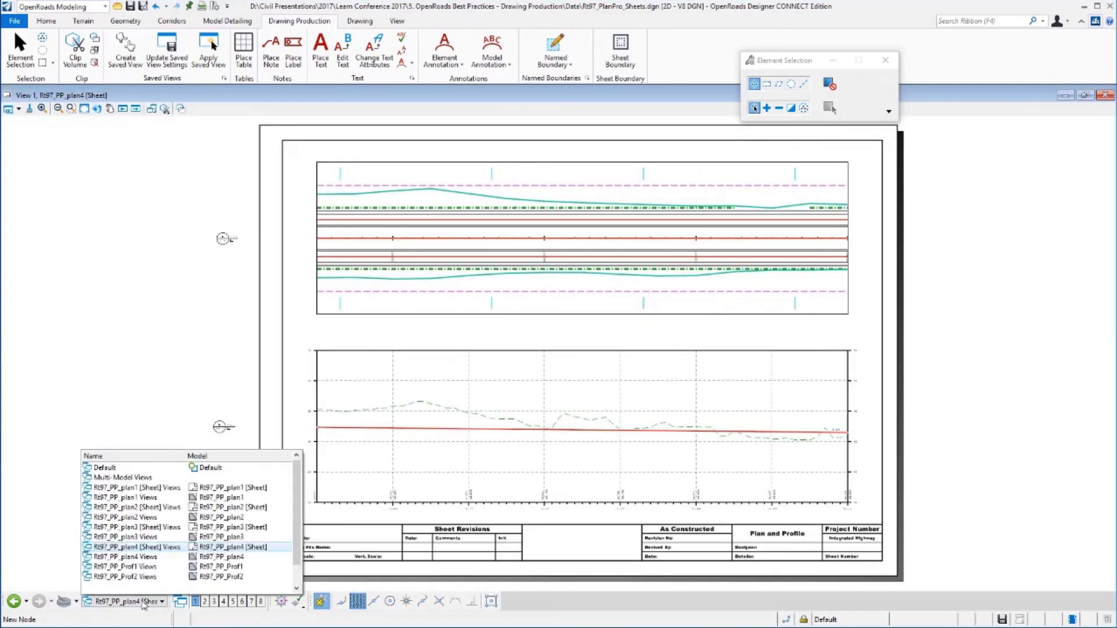
pyautogui.click(165, 491)
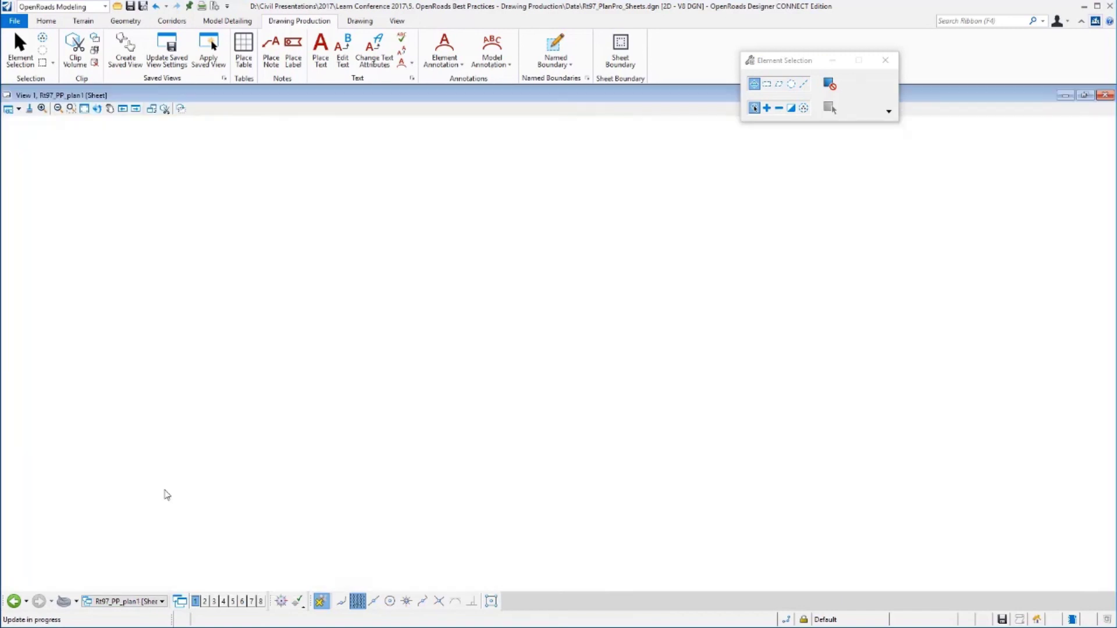